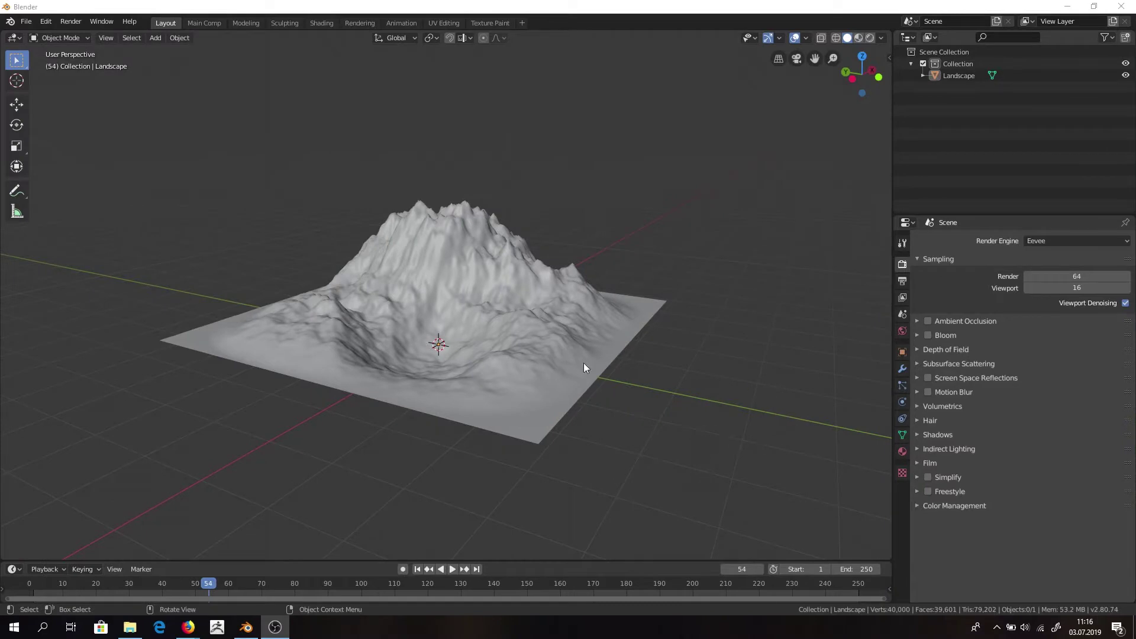
Select the landscape mesh and show the whole of it straight from above.
middle_drag(521, 395, 574, 406)
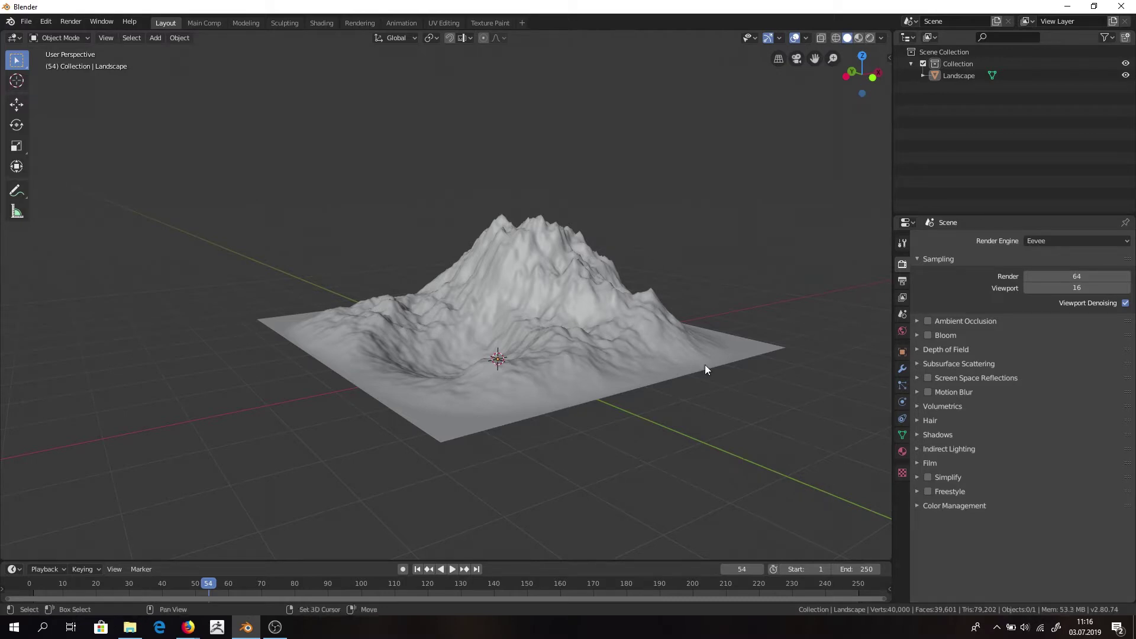
shift+middle_drag(704, 365, 641, 428)
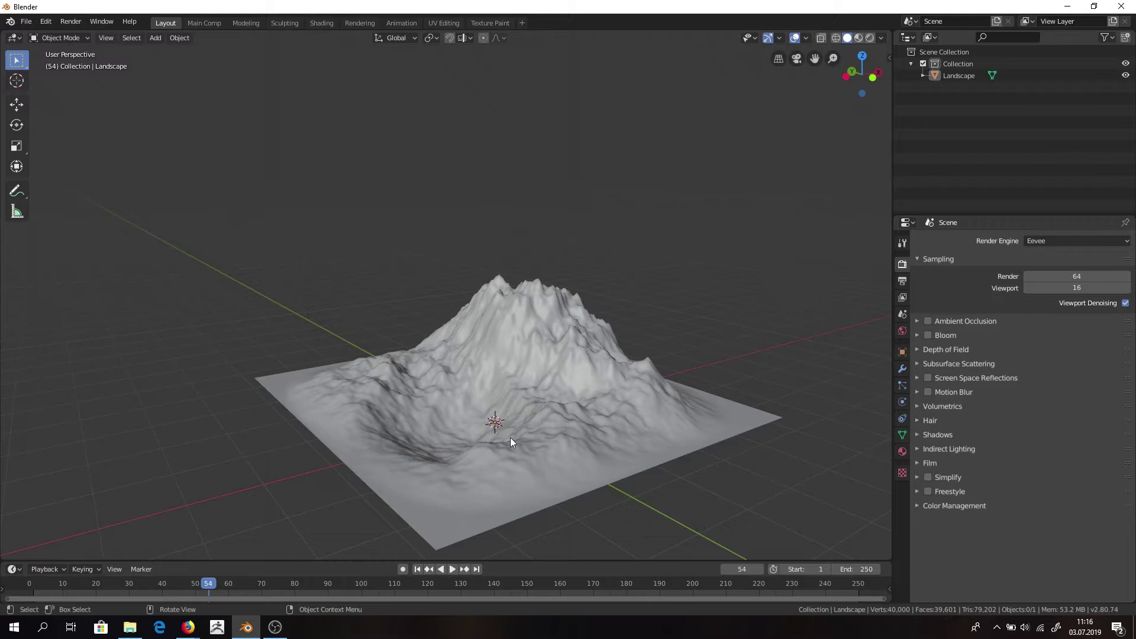
middle_drag(510, 438, 540, 423)
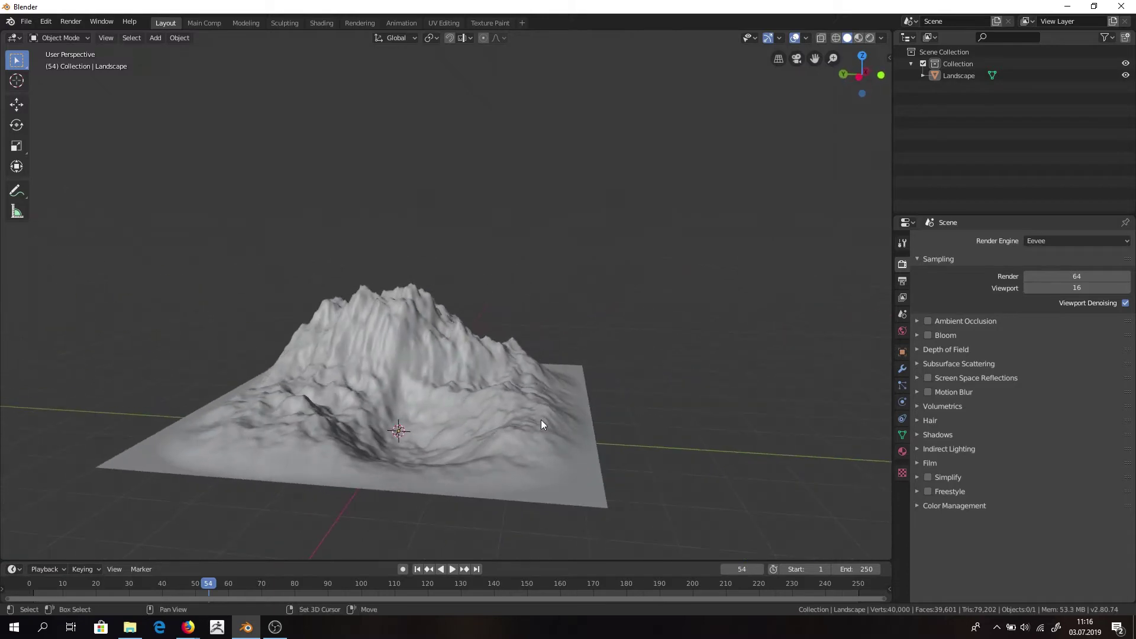
click(397, 382)
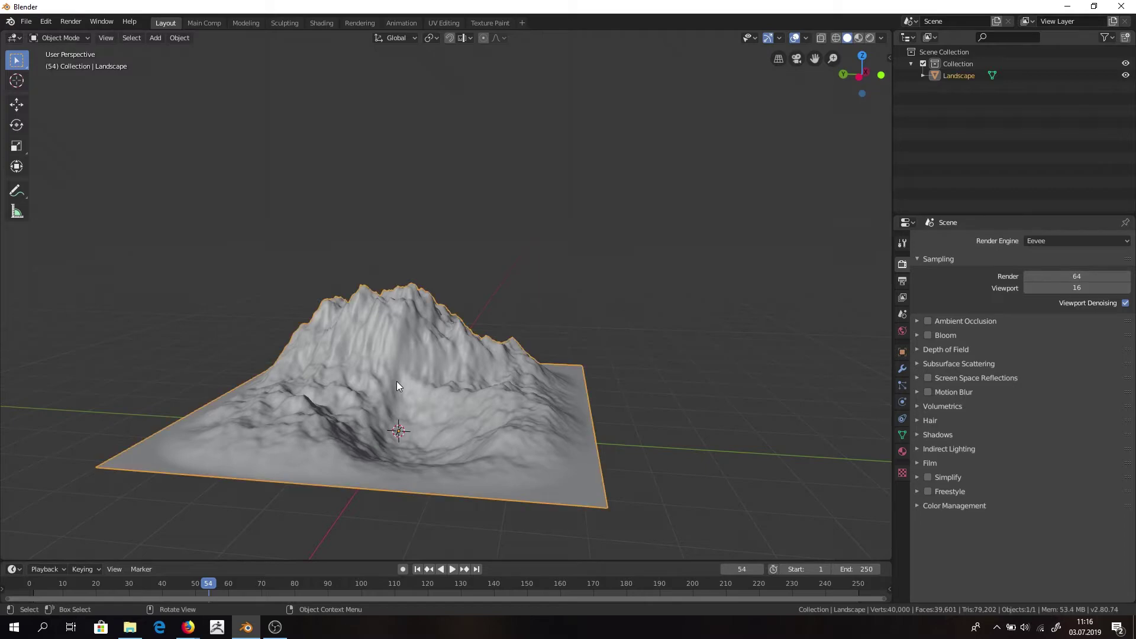
middle_drag(396, 381, 529, 303)
click(862, 65)
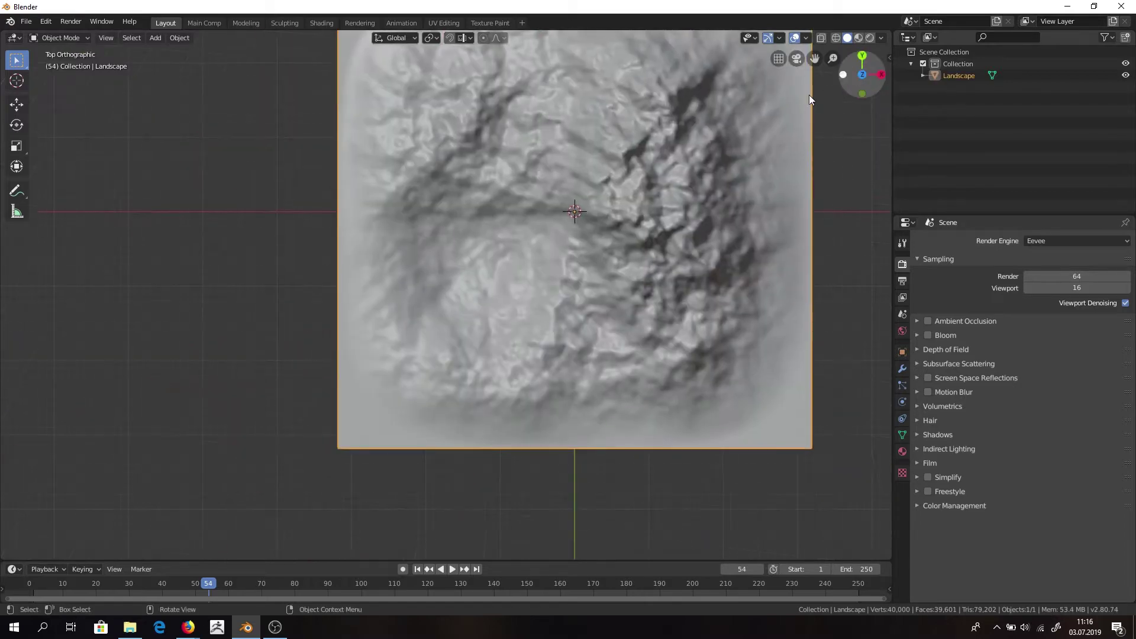
shift+middle_drag(629, 213, 564, 317)
scroll(563, 317, down, 2)
scroll(563, 317, up, 2)
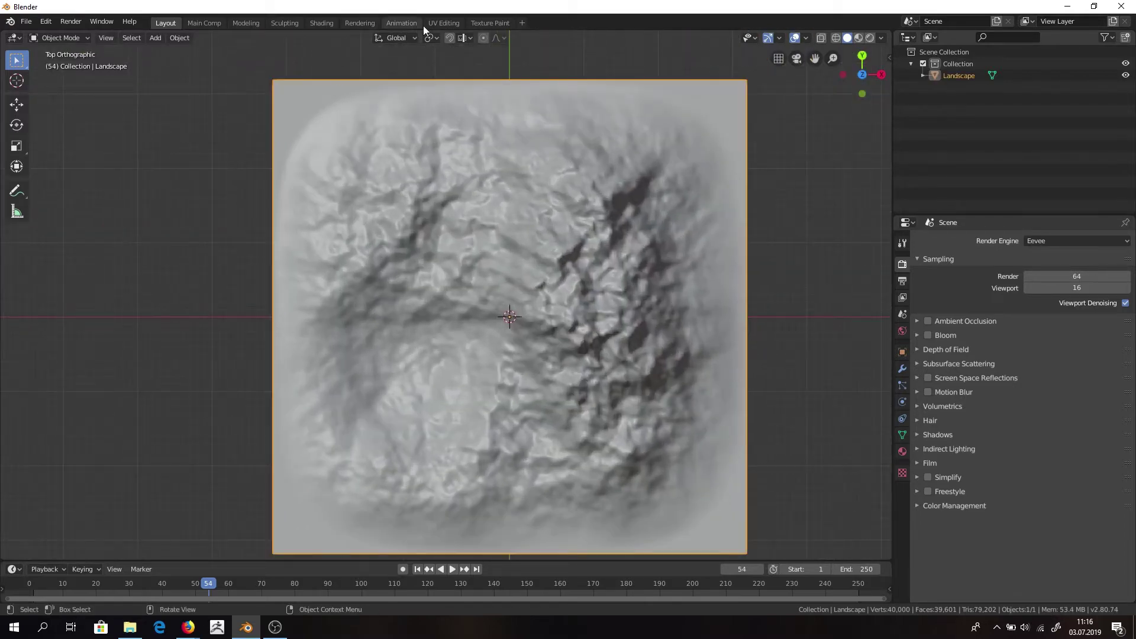
Bring the landscape into the UV Editing workspace and frame it in top orthographic view for projection.
click(443, 22)
middle_drag(702, 246, 696, 293)
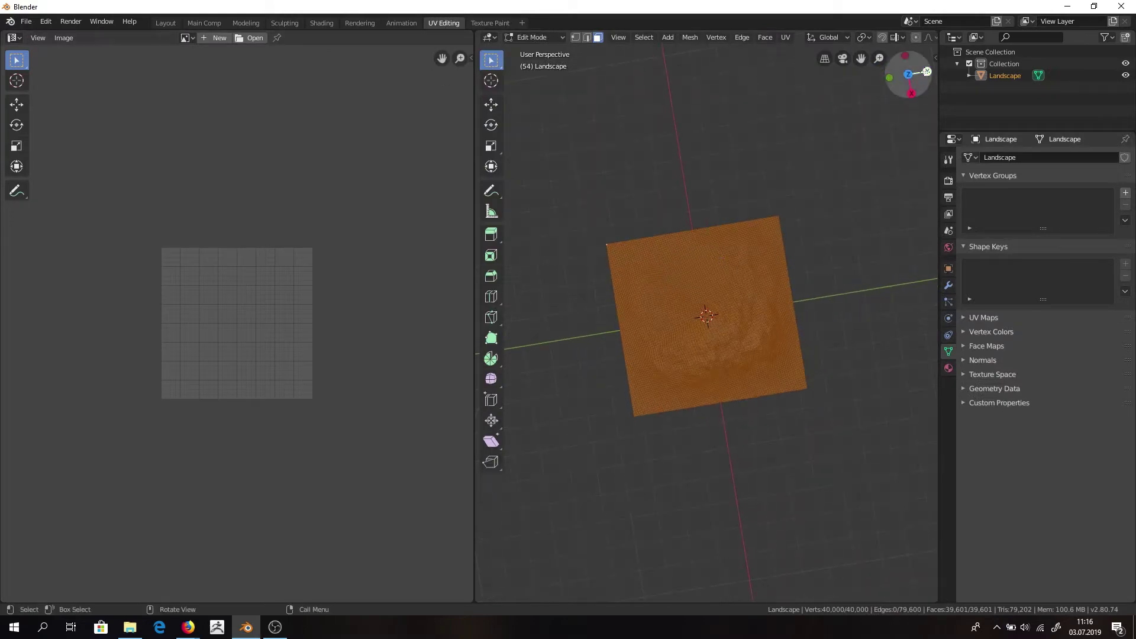
click(907, 74)
shift+middle_drag(783, 316, 870, 321)
scroll(708, 311, up, 5)
scroll(759, 301, down, 1)
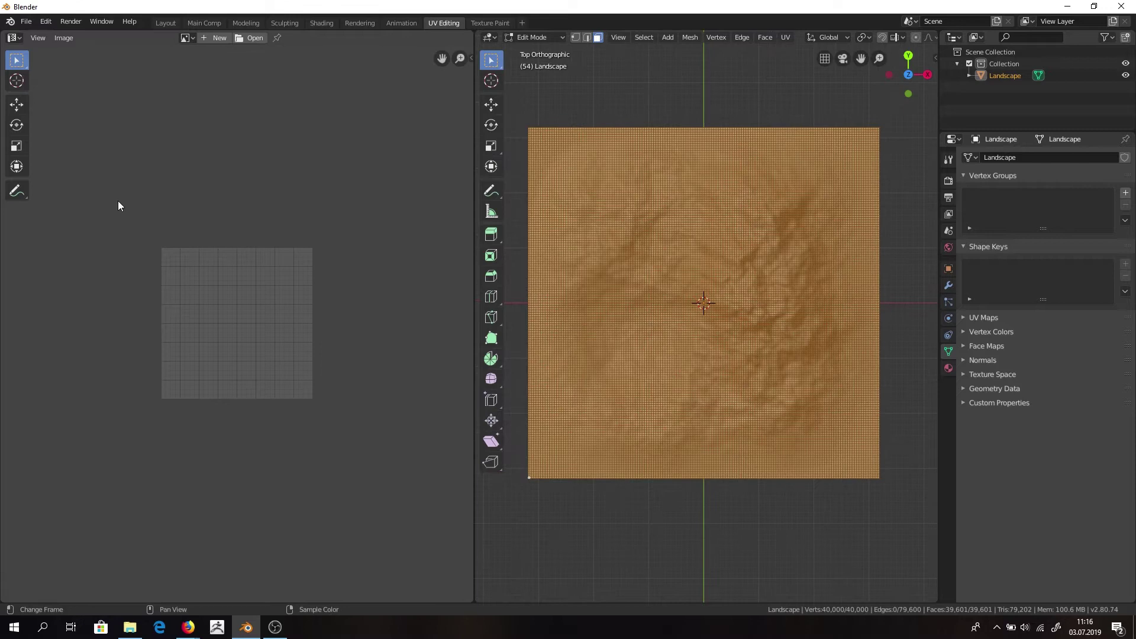
Unwrap the landscape's faces with Project from View (Bounds) and check that the UV layout fills the square.
click(784, 38)
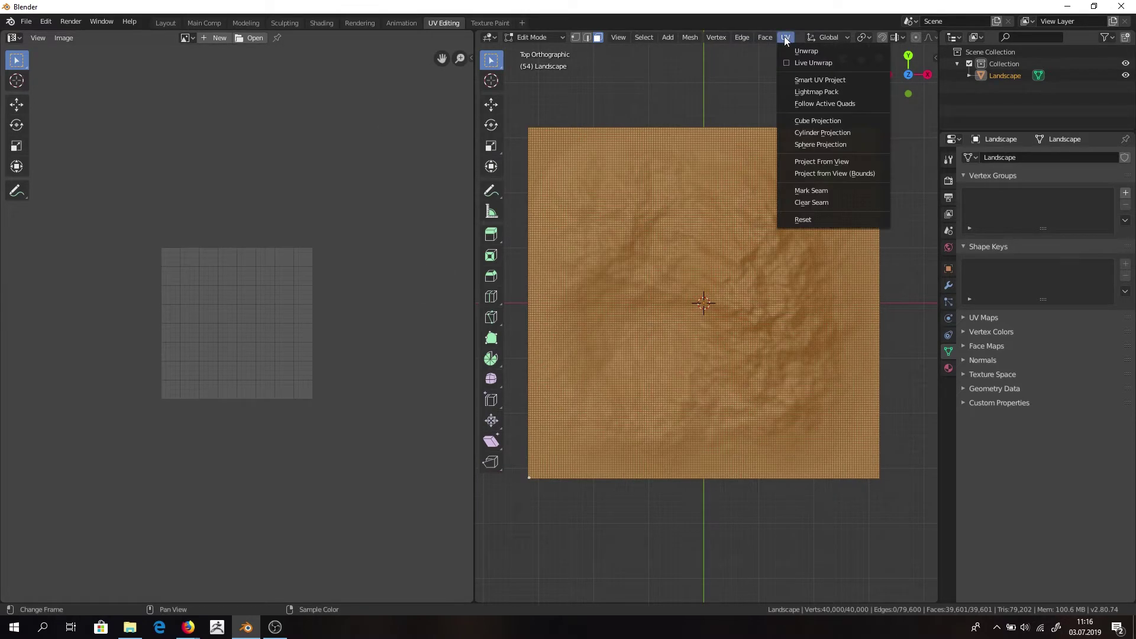
click(838, 175)
scroll(239, 348, up, 5)
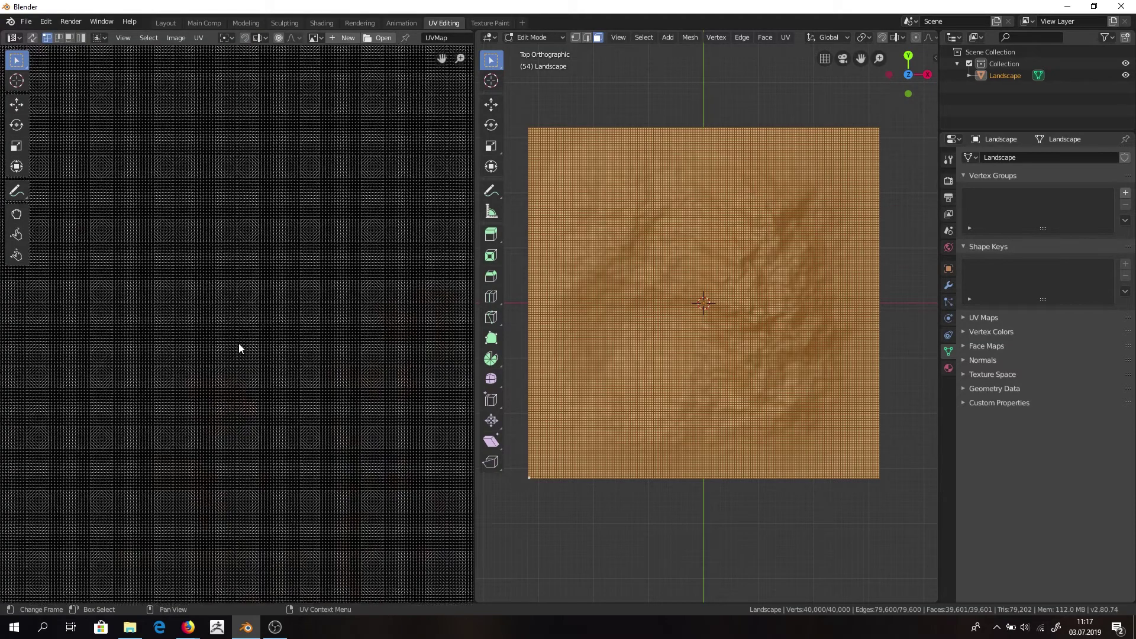
scroll(239, 344, down, 2)
scroll(306, 367, up, 2)
scroll(282, 368, down, 3)
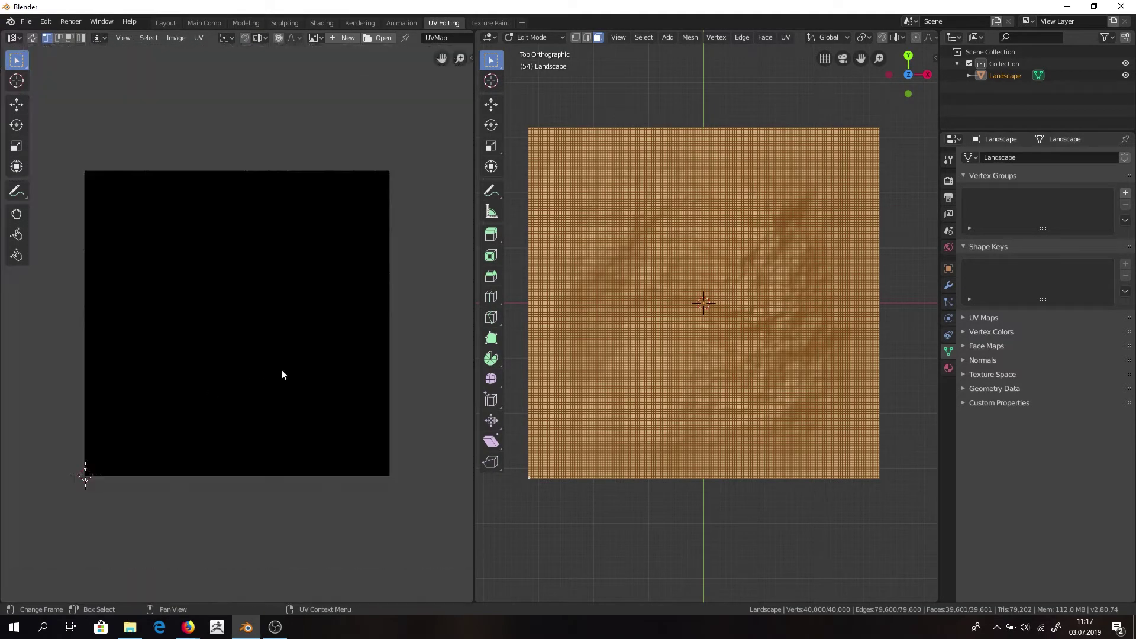
Switch to the web browser and look through the Texture Haven home page.
key(alt+Tab)
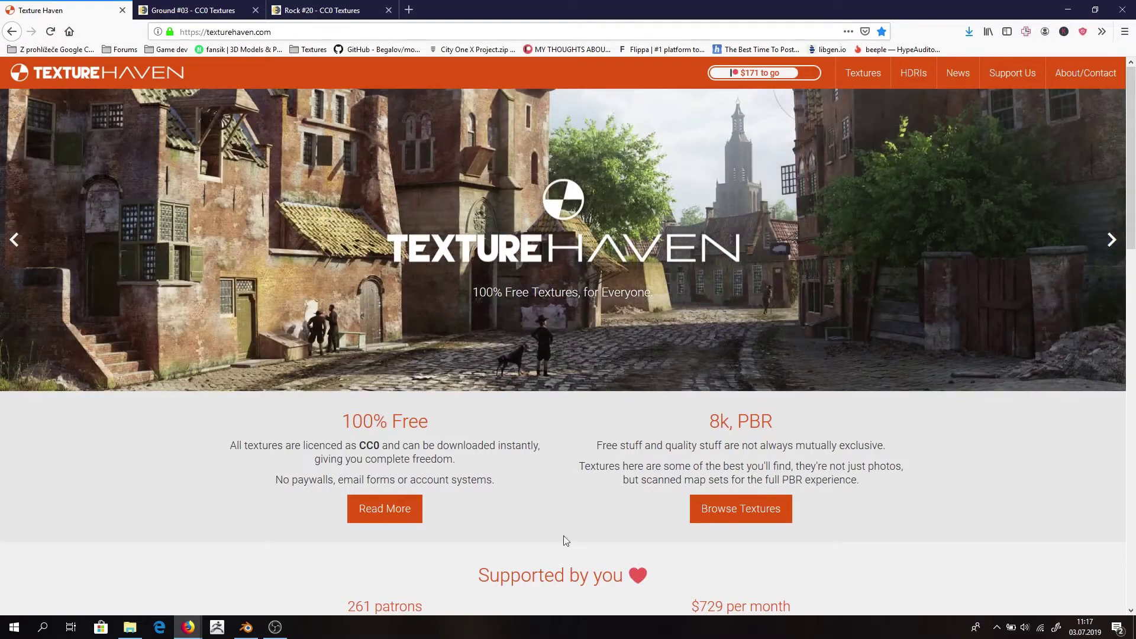
scroll(563, 539, down, 3)
scroll(500, 400, up, 2)
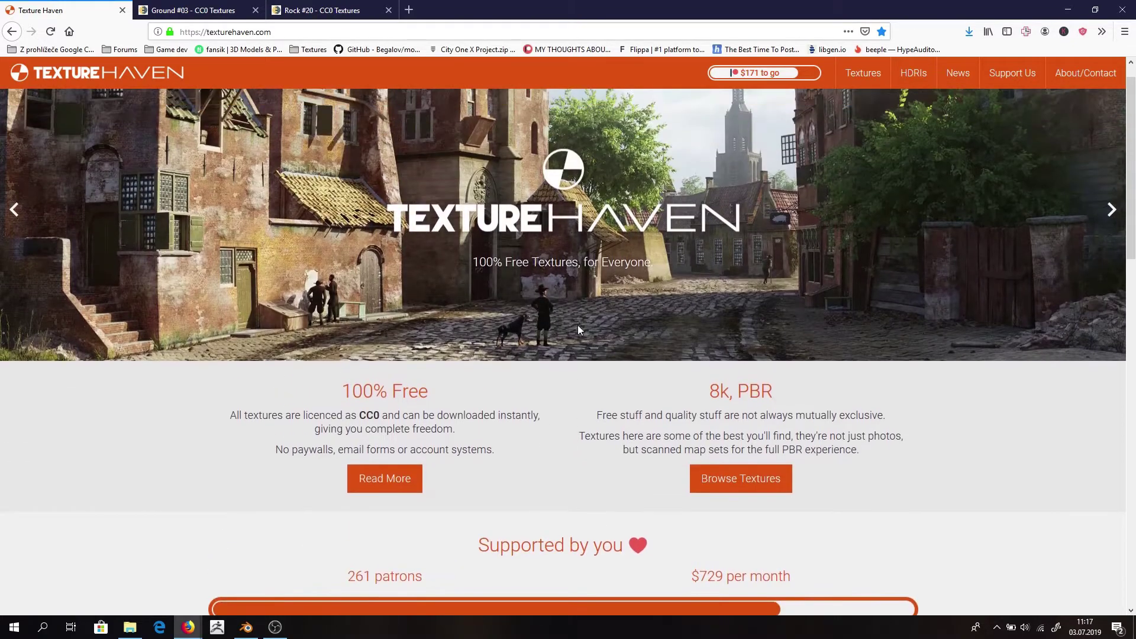
scroll(689, 376, down, 6)
scroll(797, 425, down, 10)
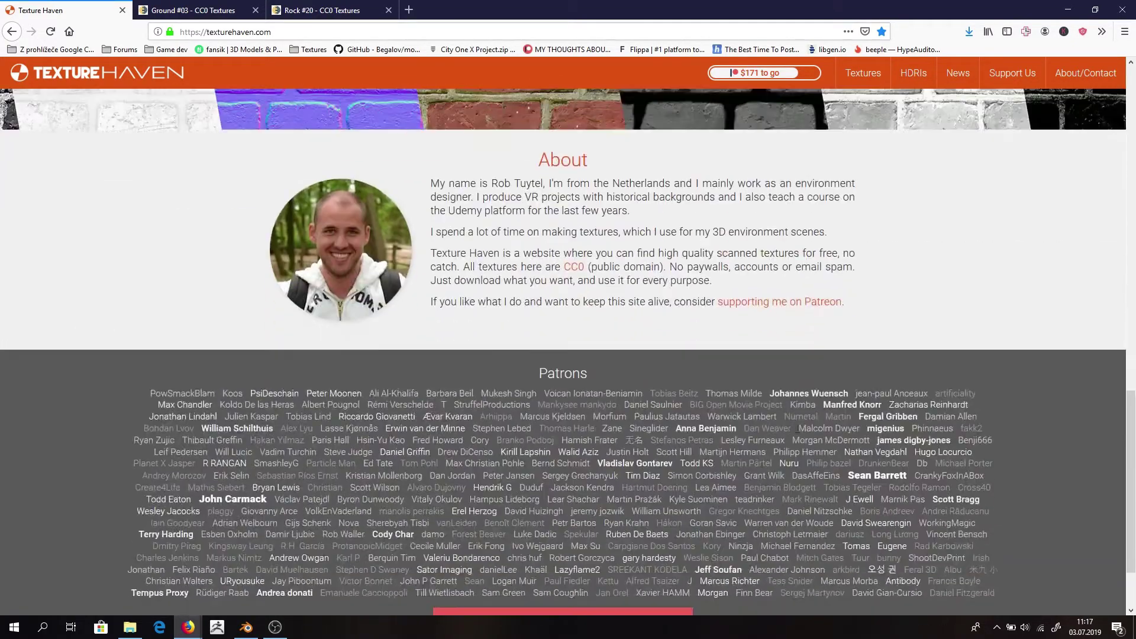
middle_click(630, 316)
middle_drag(630, 317, 637, 139)
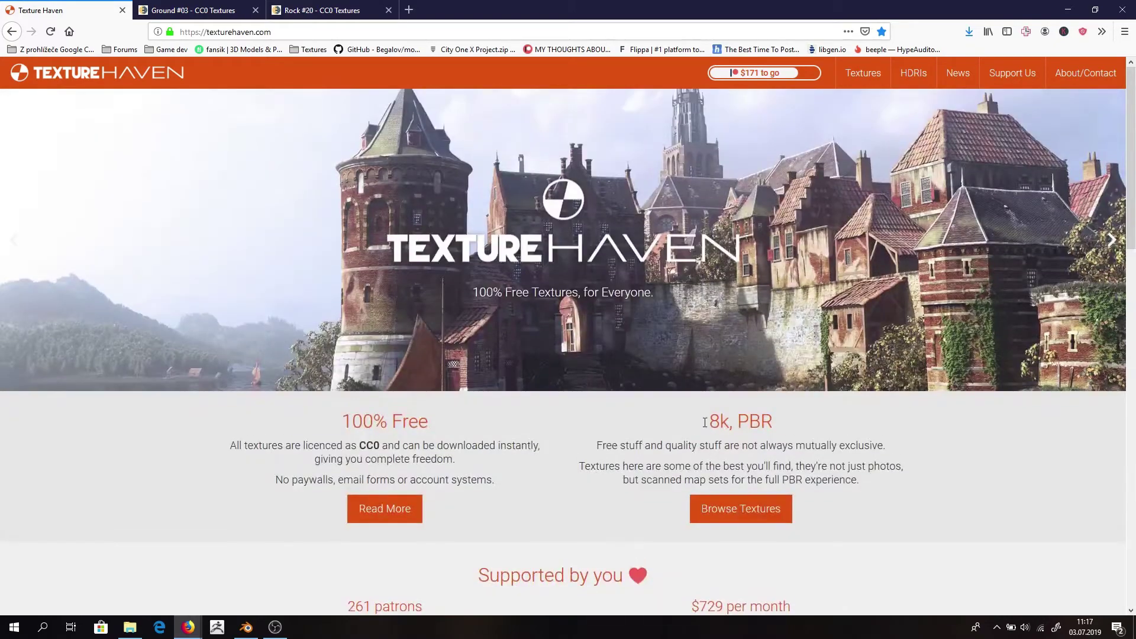
Review the Ground #03 and Rock #20 texture pages on CC0 Textures.
key(ctrl+Tab)
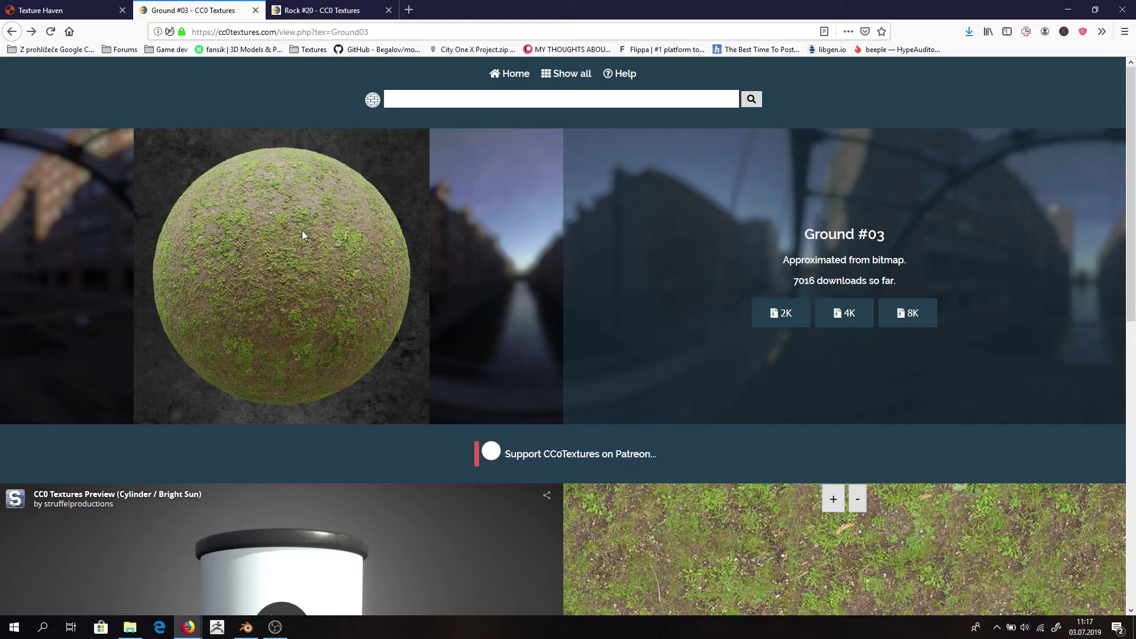
click(362, 8)
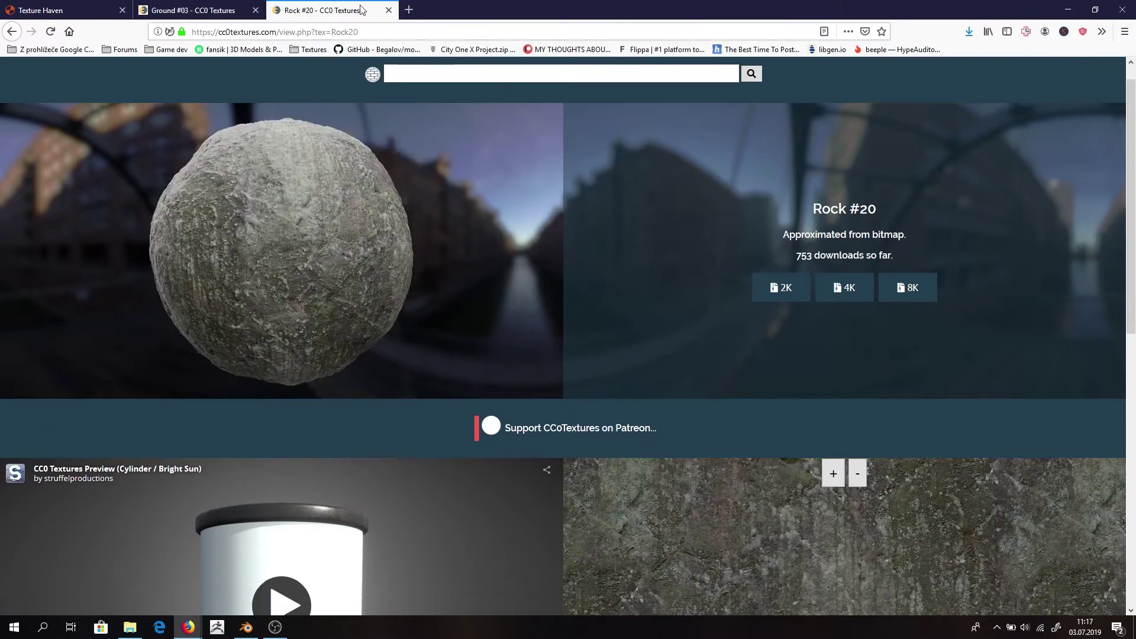
drag(869, 209, 794, 214)
scroll(770, 207, up, 1)
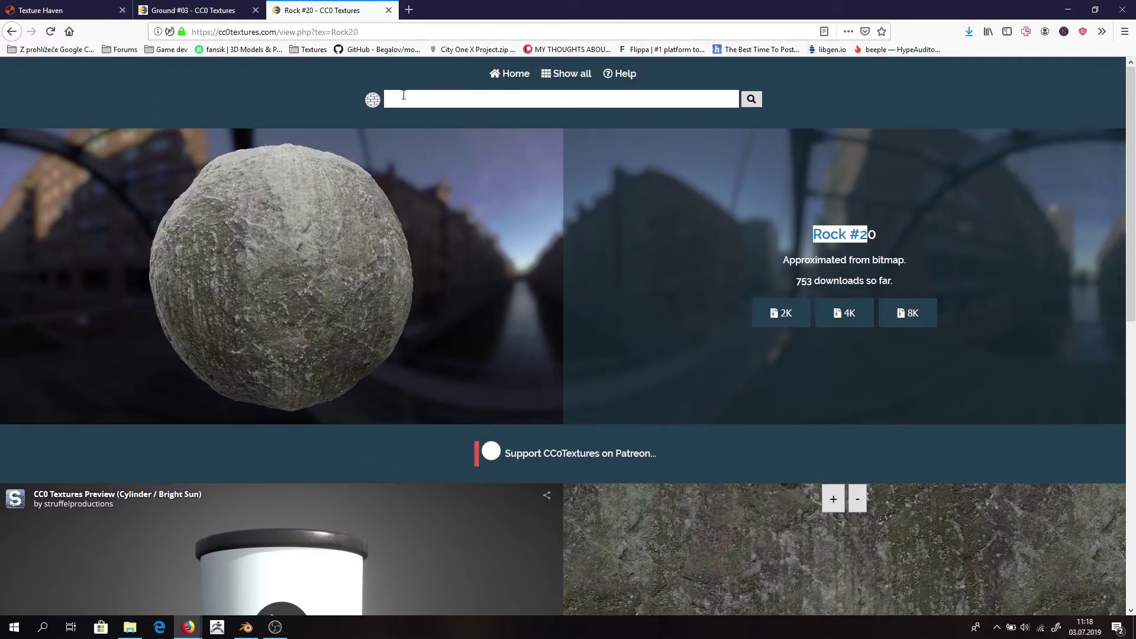
Go to the CC0 Textures home page and look over its texture categories and licence information.
click(516, 74)
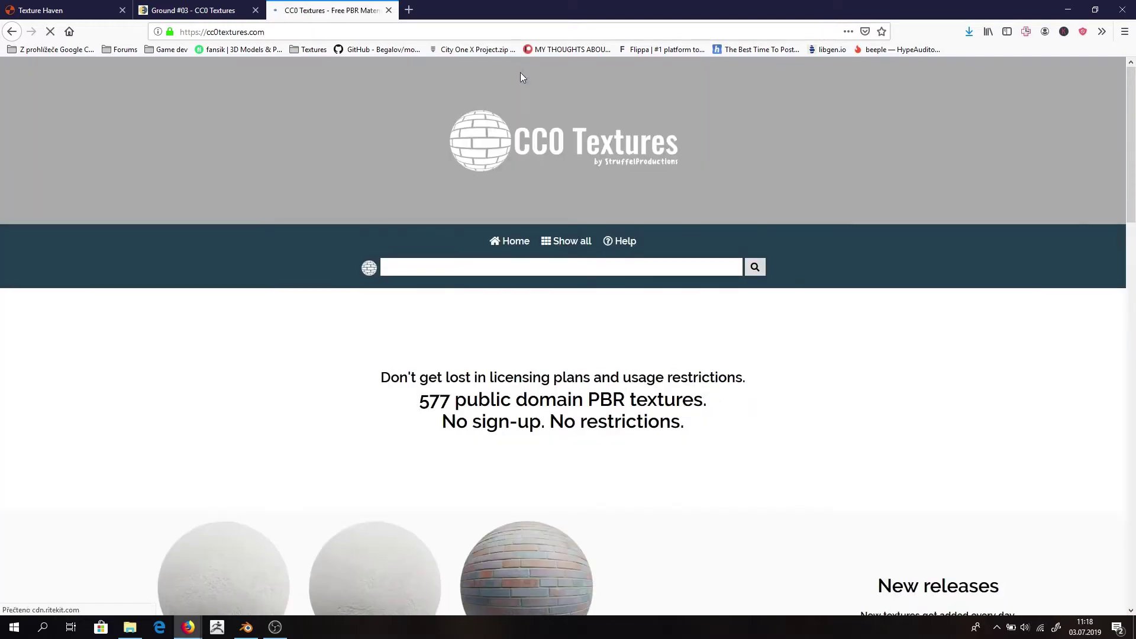
scroll(693, 300, down, 9)
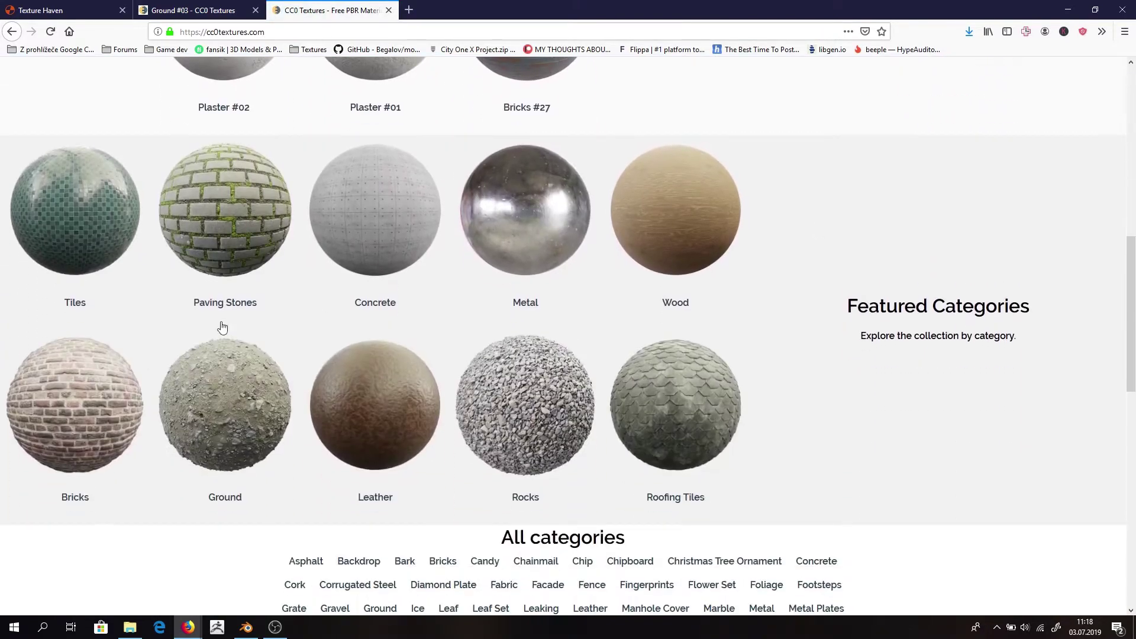
scroll(222, 327, down, 8)
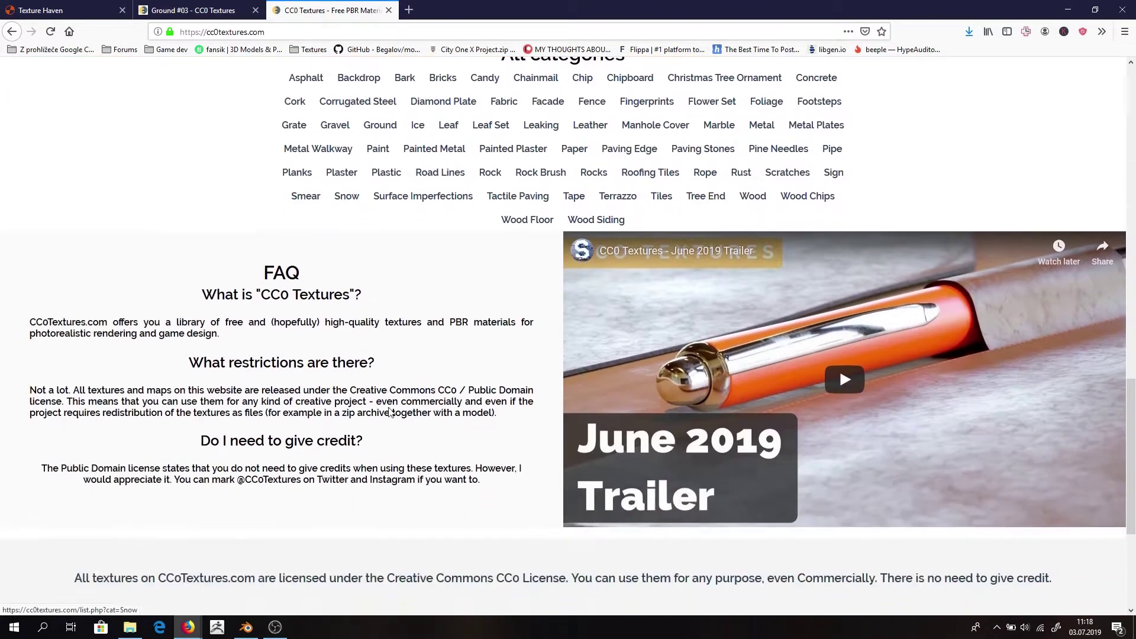
scroll(391, 413, down, 5)
scroll(438, 385, up, 1)
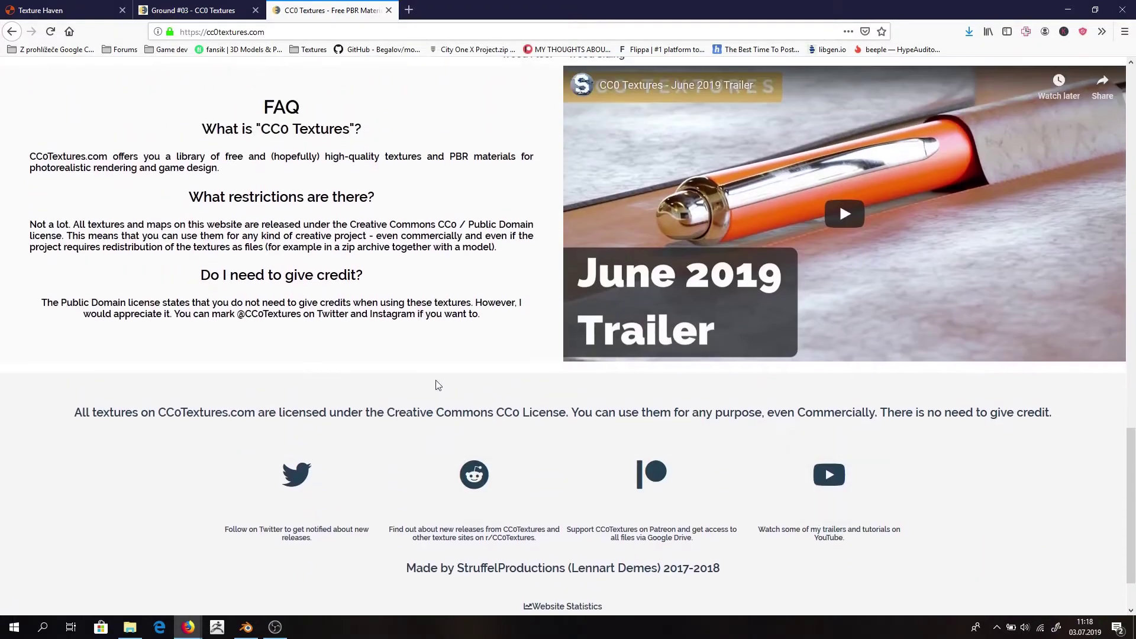
middle_click(445, 354)
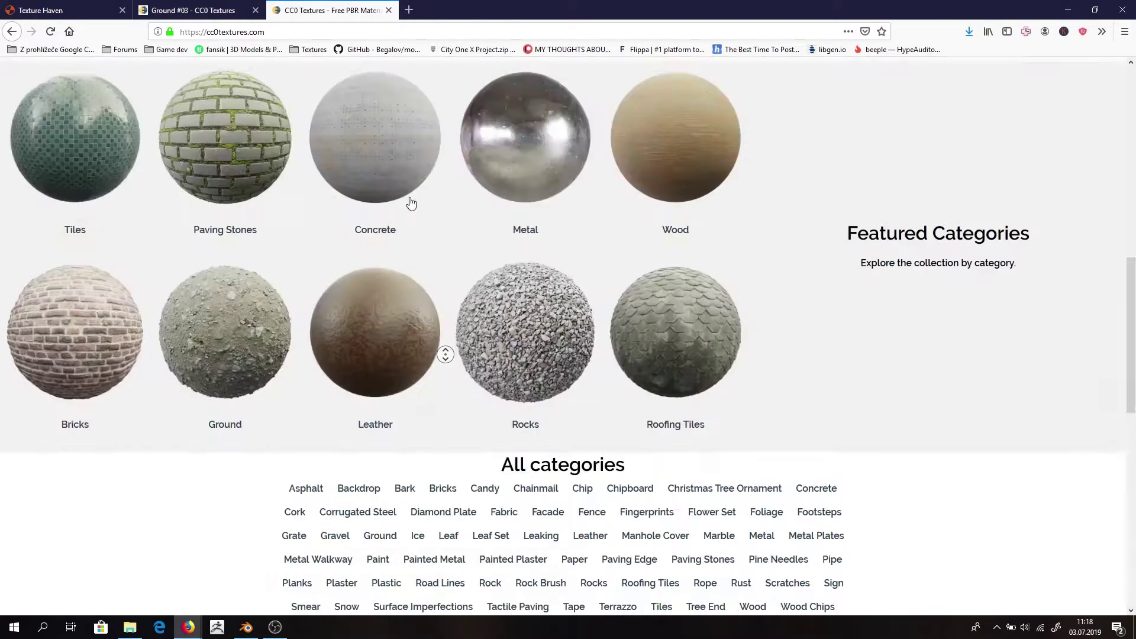
middle_click(411, 198)
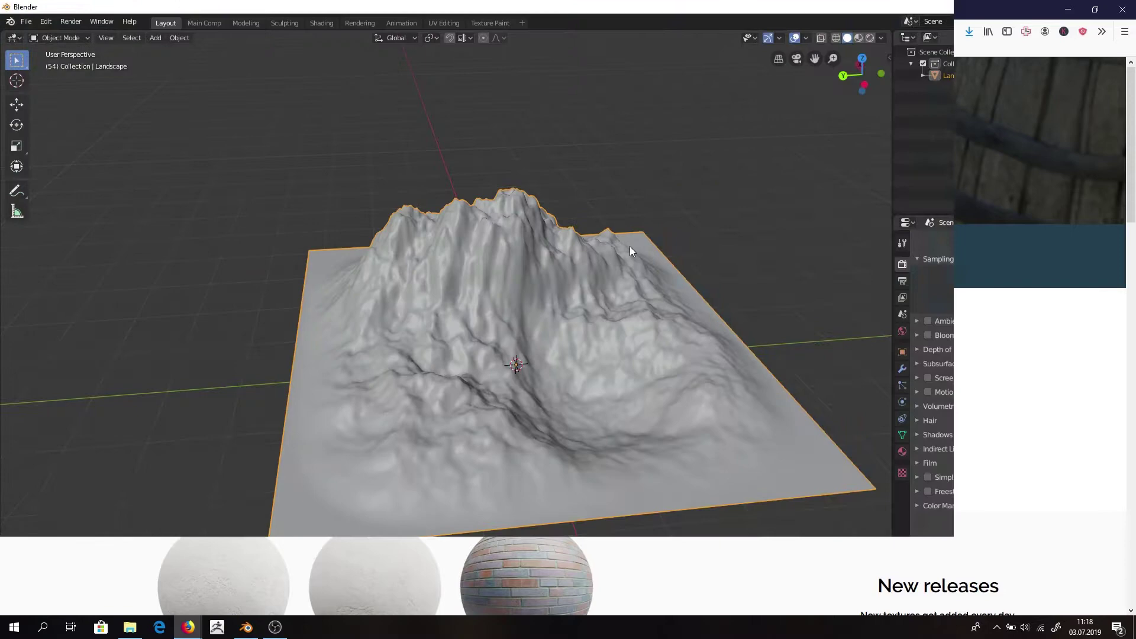
Switch back to Blender and create a new material for the landscape in the Shading workspace.
middle_drag(743, 237, 710, 255)
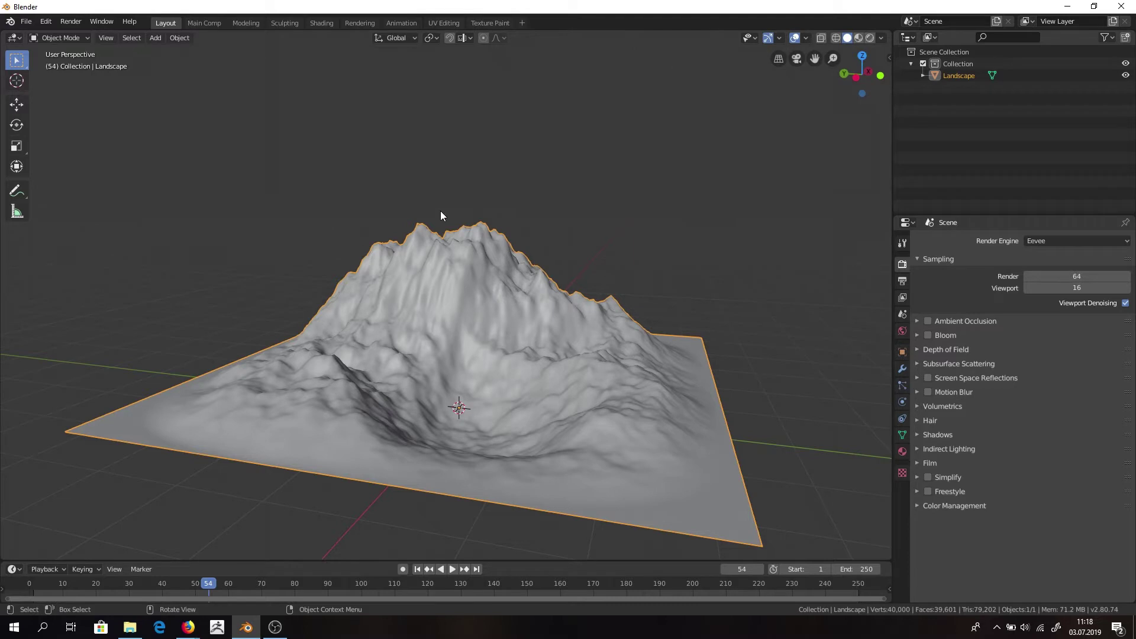
click(321, 22)
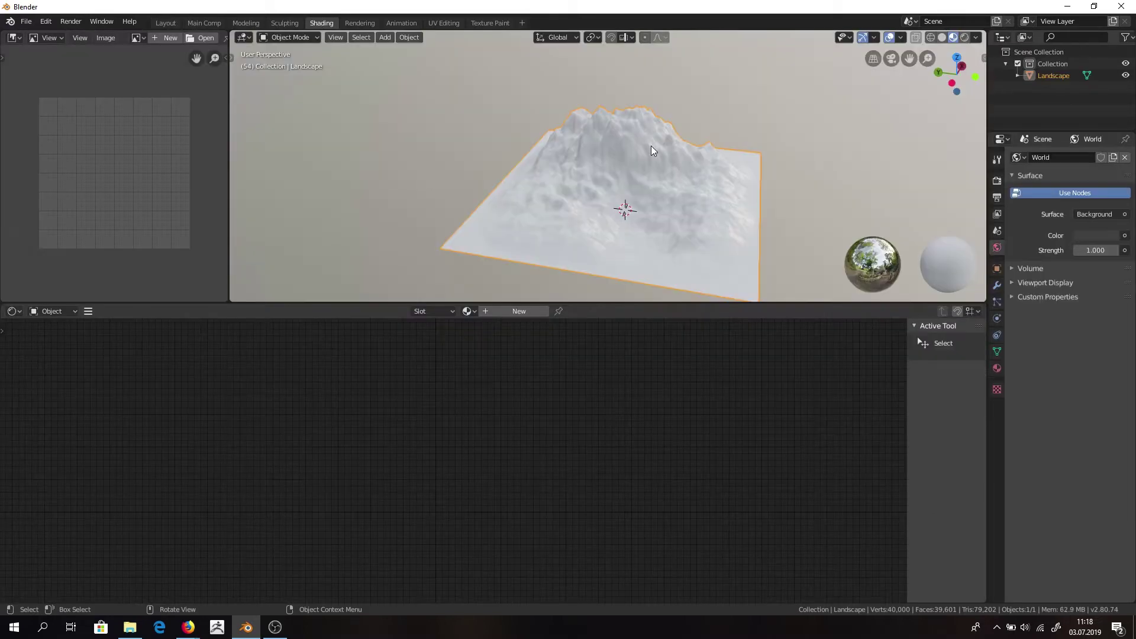
middle_drag(533, 178, 432, 197)
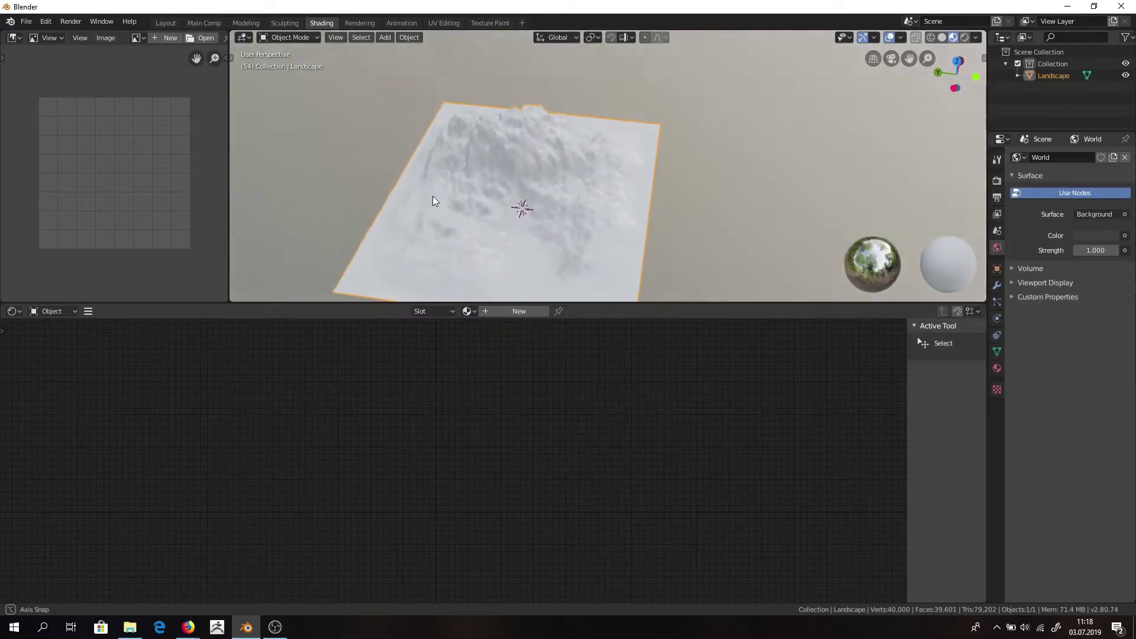
click(515, 311)
Spread the material's nodes apart by moving the Material Output node far from the Principled BSDF node.
middle_drag(525, 402, 516, 347)
scroll(456, 367, up, 3)
middle_drag(445, 345, 493, 393)
drag(508, 383, 450, 365)
click(616, 346)
drag(559, 365, 820, 361)
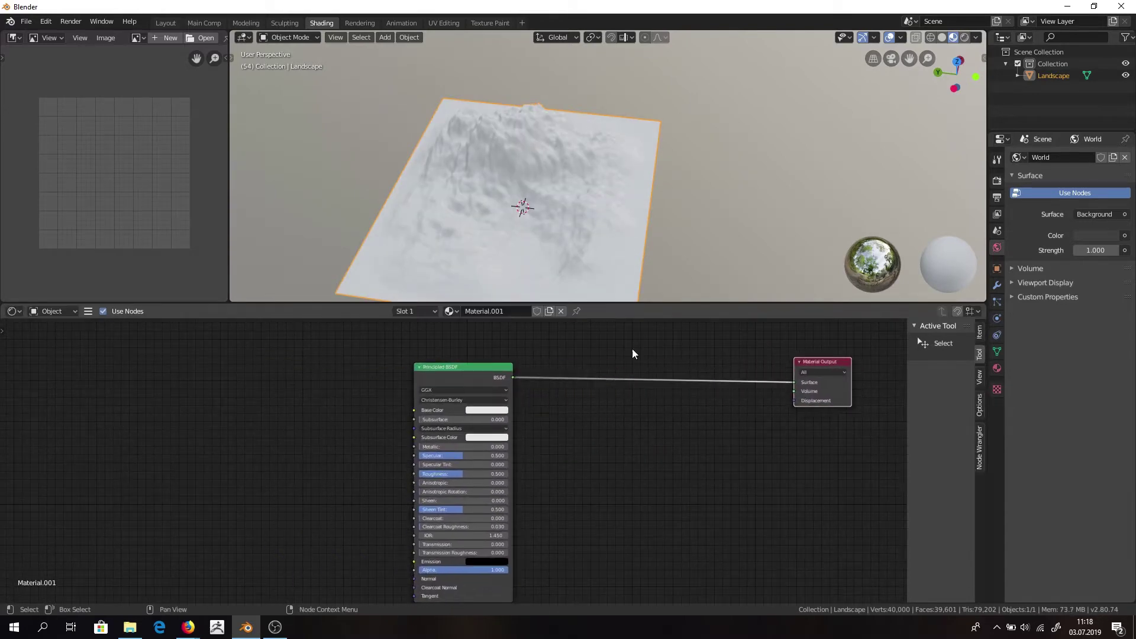
Collapse the Principled BSDF node and move it further away from the Material Output node.
click(419, 367)
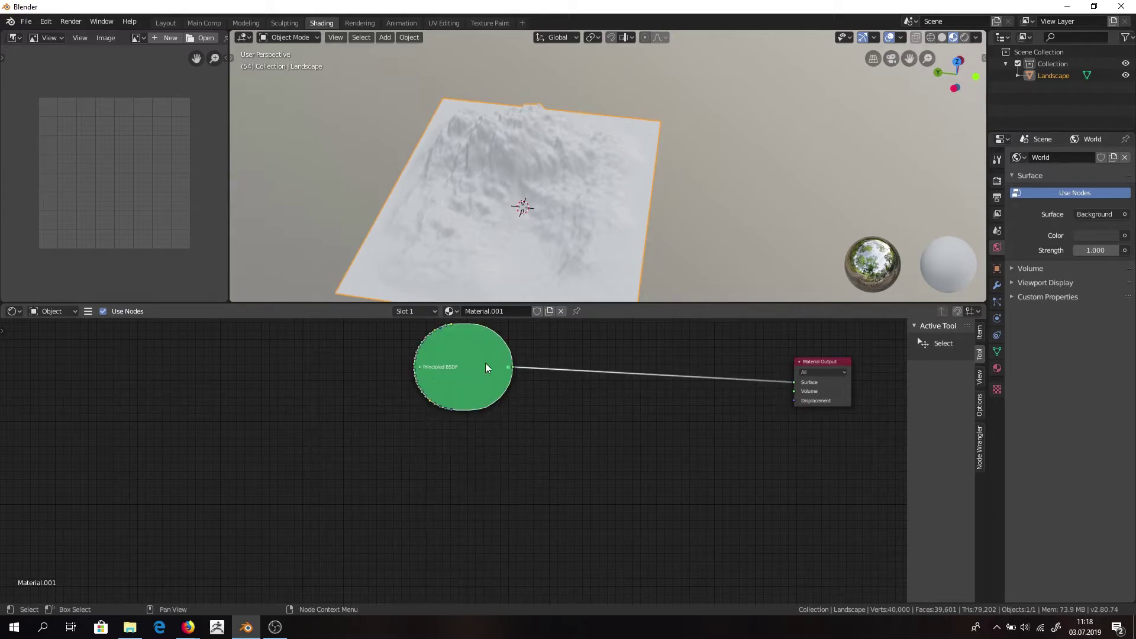
drag(474, 364, 378, 390)
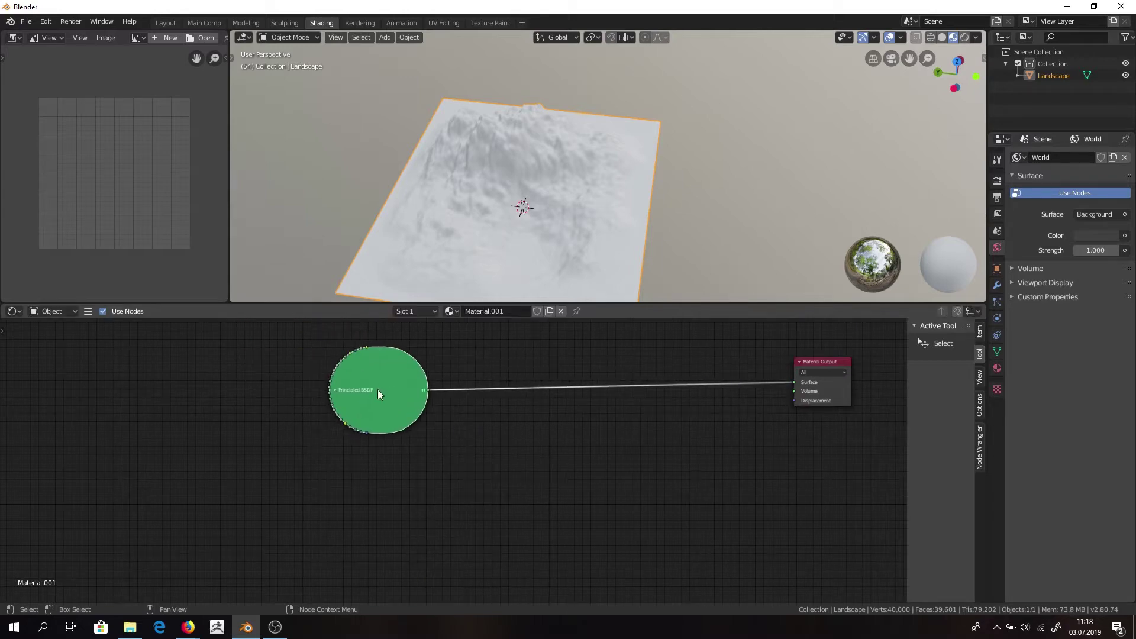
click(450, 311)
click(247, 387)
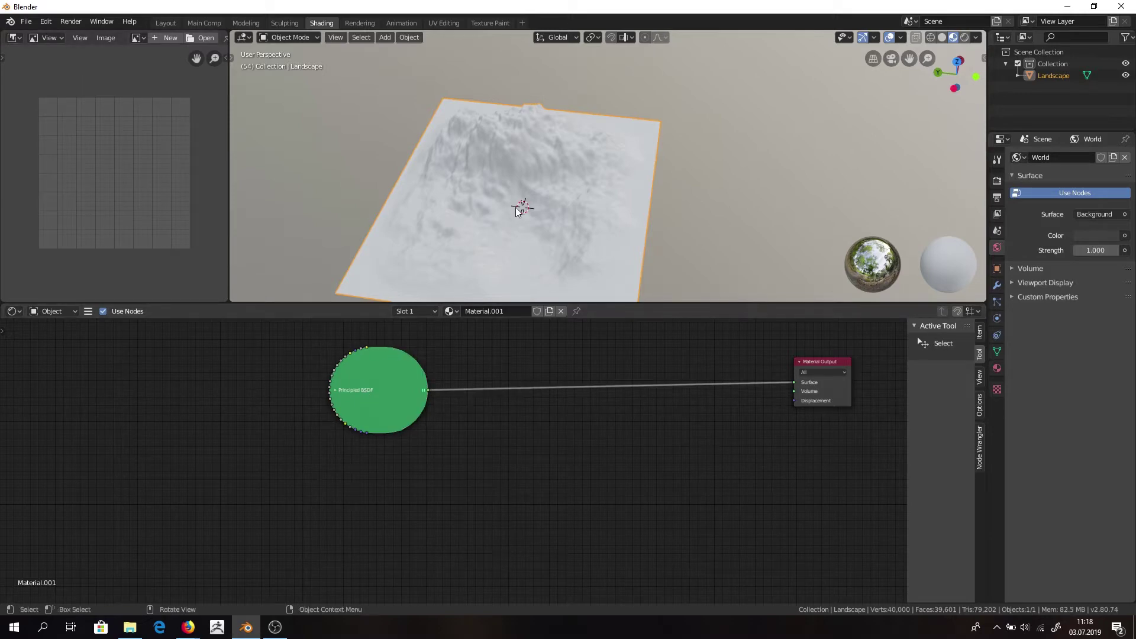
middle_drag(534, 212, 528, 194)
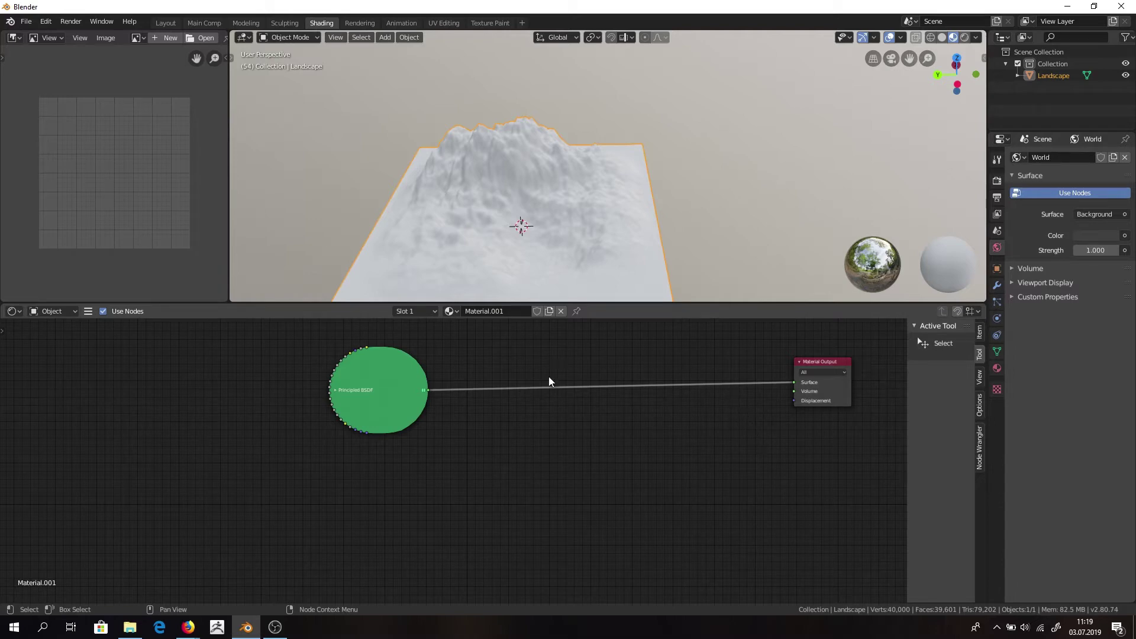
drag(371, 387, 361, 357)
middle_drag(484, 368, 405, 409)
scroll(405, 410, up, 4)
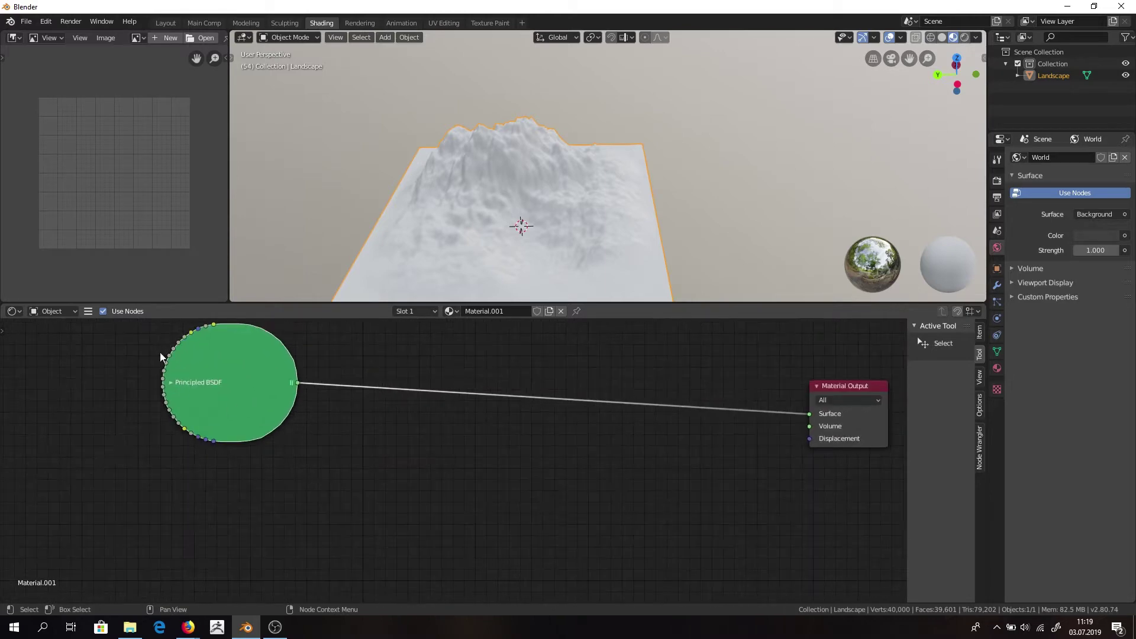
Append the Snow material from Snow_shader.blend in the Nature materials library.
click(26, 22)
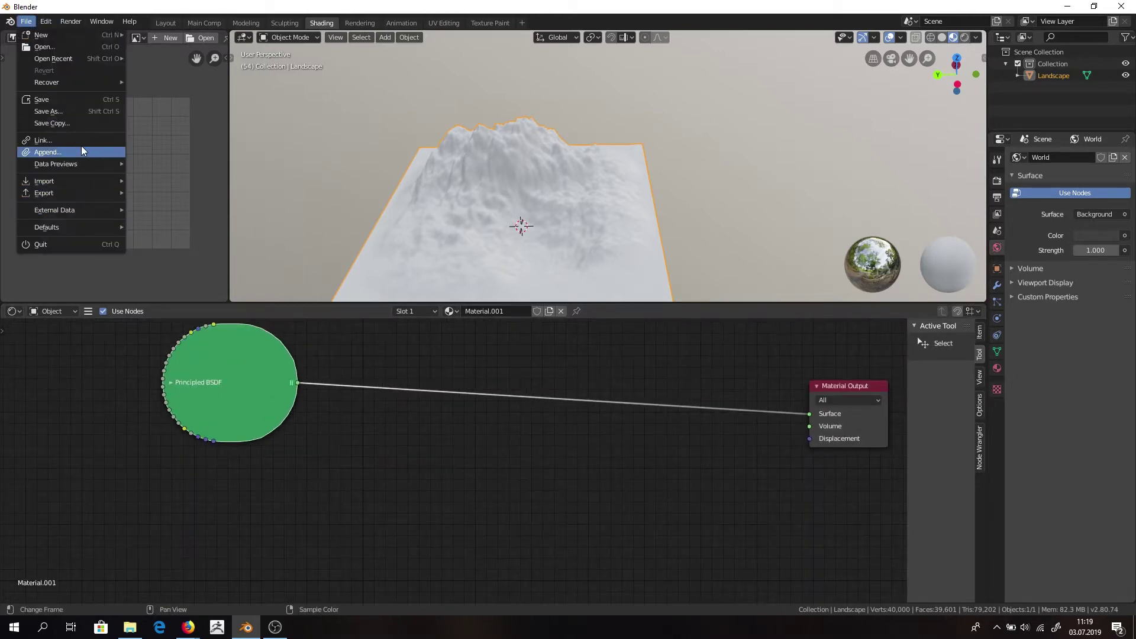
click(48, 152)
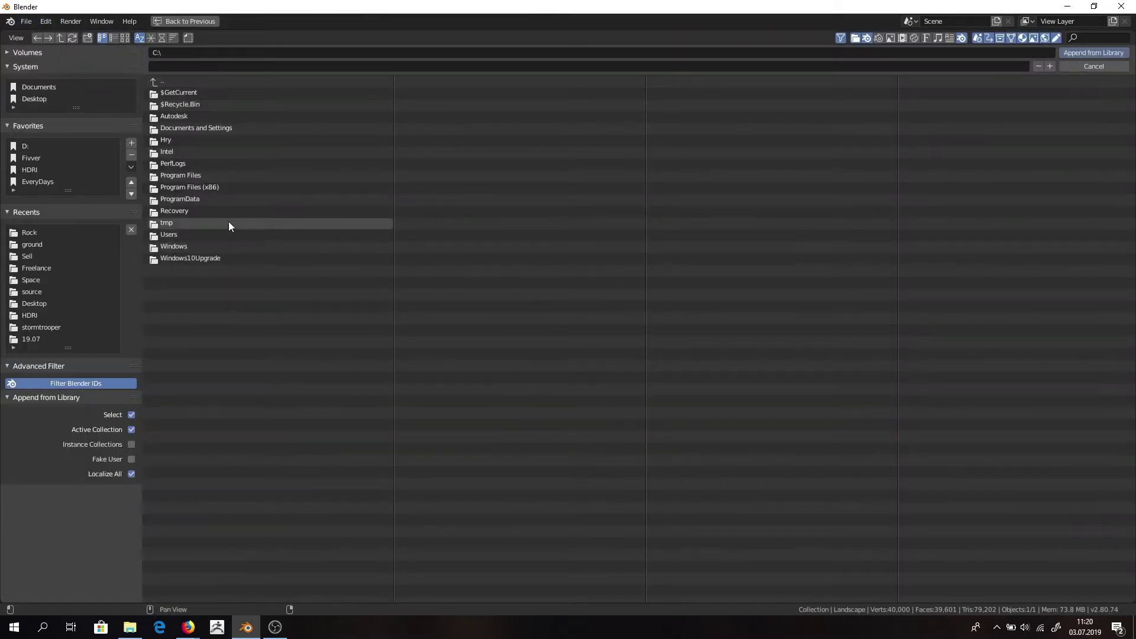
click(39, 233)
click(186, 81)
click(177, 128)
click(180, 93)
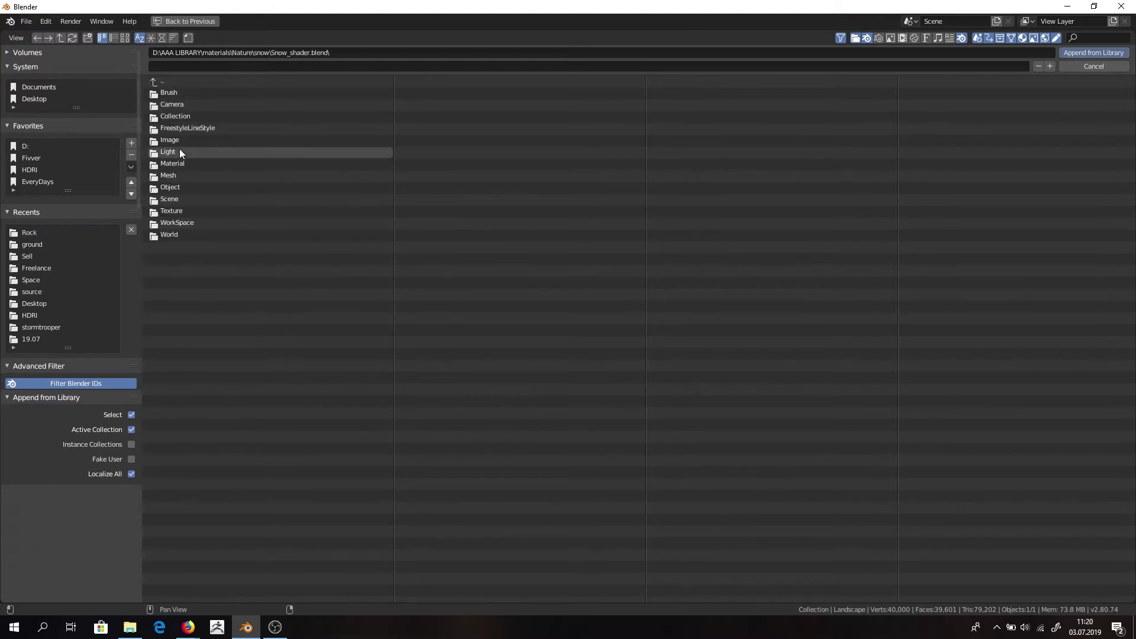
click(179, 164)
double_click(179, 116)
Assign the appended Snow material to the landscape and inspect it up close on the mountain.
middle_drag(527, 422, 332, 456)
scroll(332, 456, down, 1)
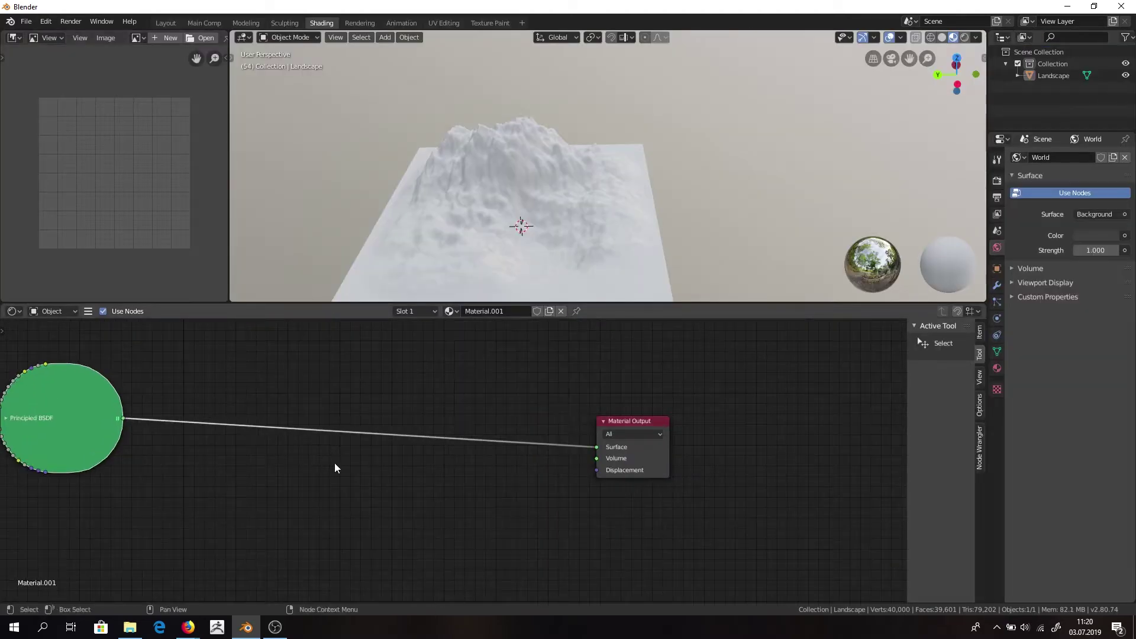
click(449, 311)
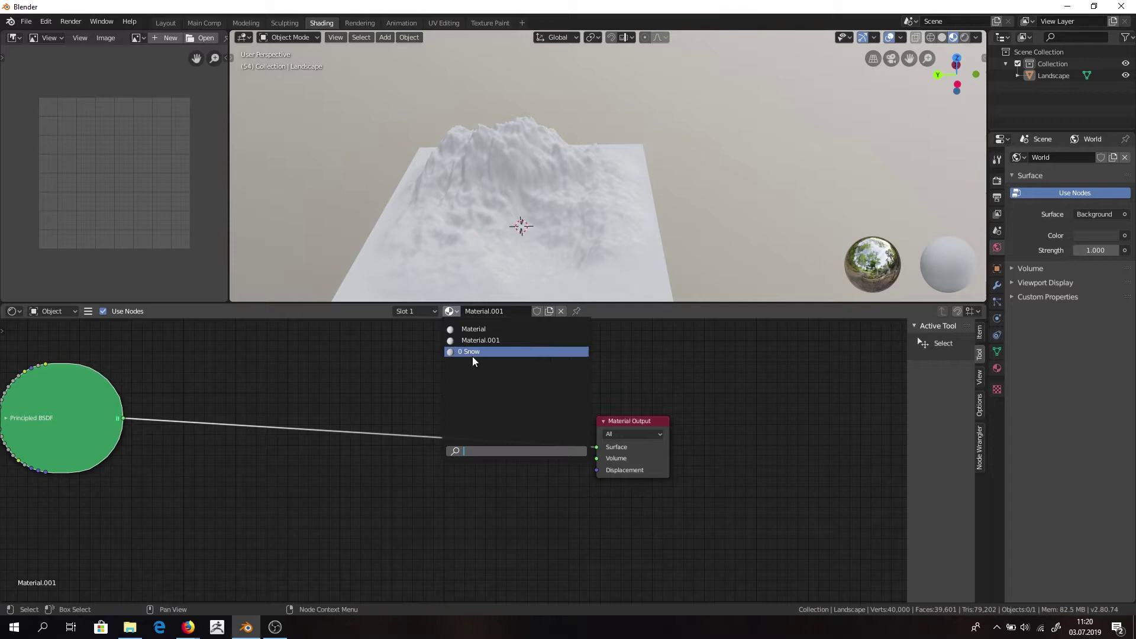
click(472, 355)
scroll(439, 197, up, 5)
middle_drag(393, 195, 577, 196)
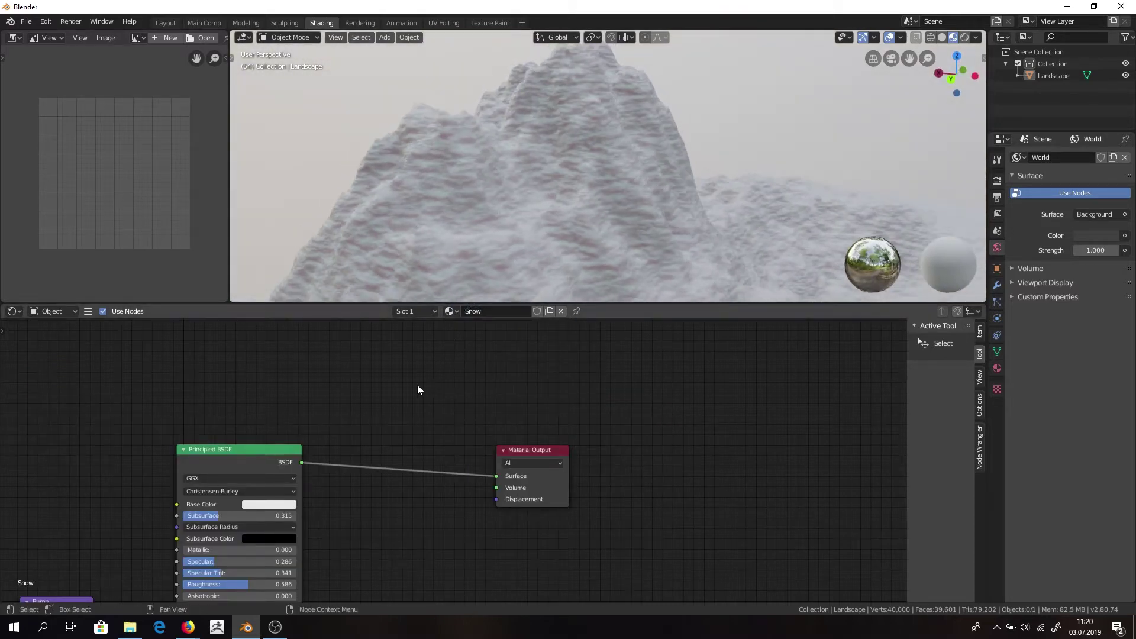
Lower the Subsurface value of the Snow material's Principled BSDF to 0.025.
middle_drag(304, 473, 498, 388)
scroll(364, 434, up, 4)
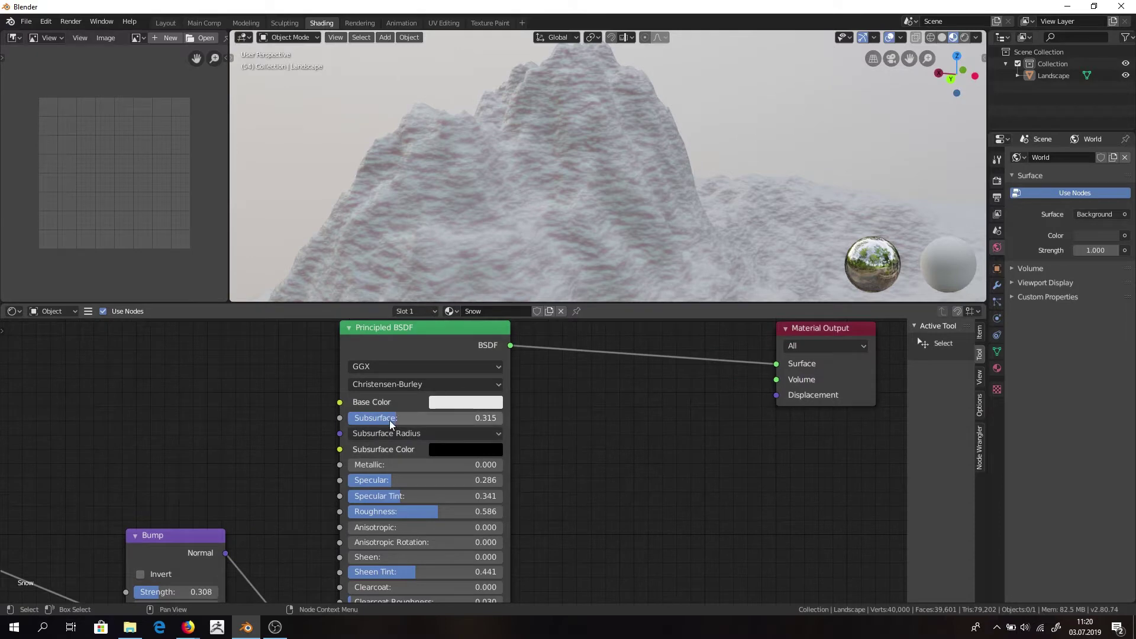
drag(390, 420, 343, 420)
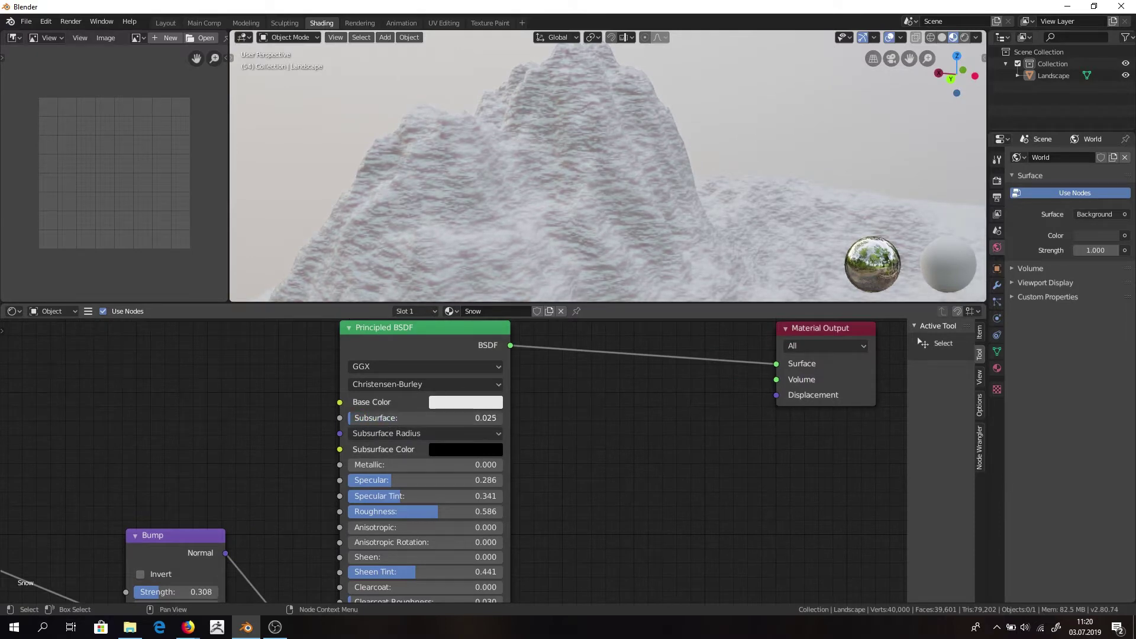
Collapse the snow Principled BSDF node and disconnect it from the Material Output node.
scroll(552, 169, down, 4)
middle_drag(552, 169, 418, 209)
middle_drag(210, 439, 193, 318)
scroll(577, 358, down, 10)
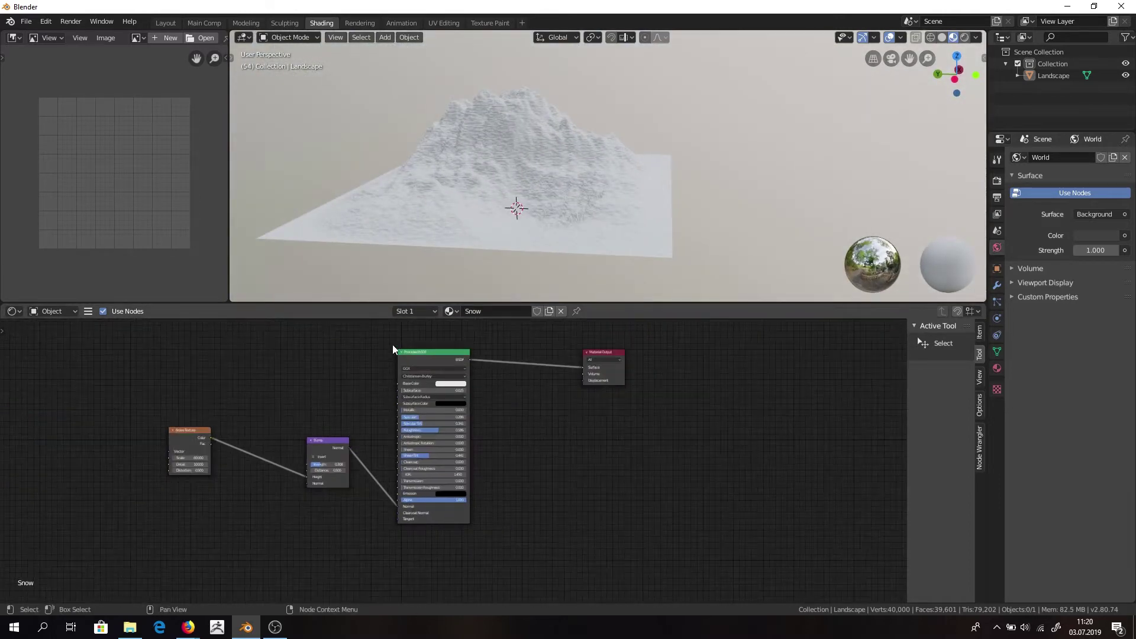
click(401, 352)
drag(583, 368, 433, 391)
Move the snow Noise Texture, Bump and Principled BSDF nodes together up and away from the Material Output.
drag(428, 552, 210, 395)
drag(425, 416, 322, 352)
click(412, 413)
right_click(397, 419)
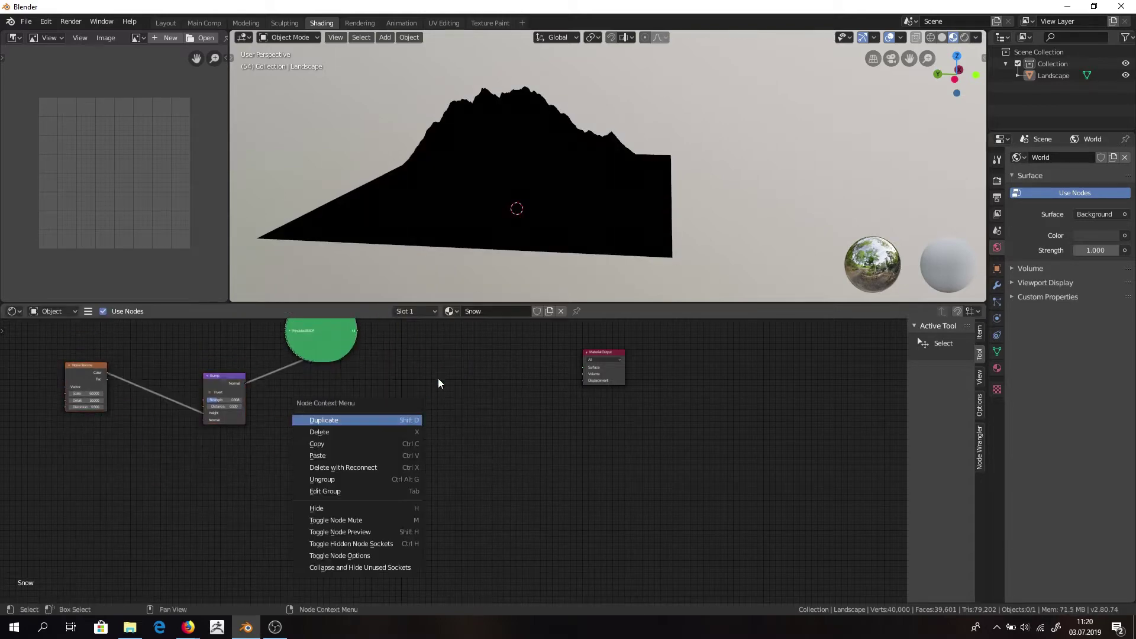
key(Escape)
key(shift+a)
click(442, 376)
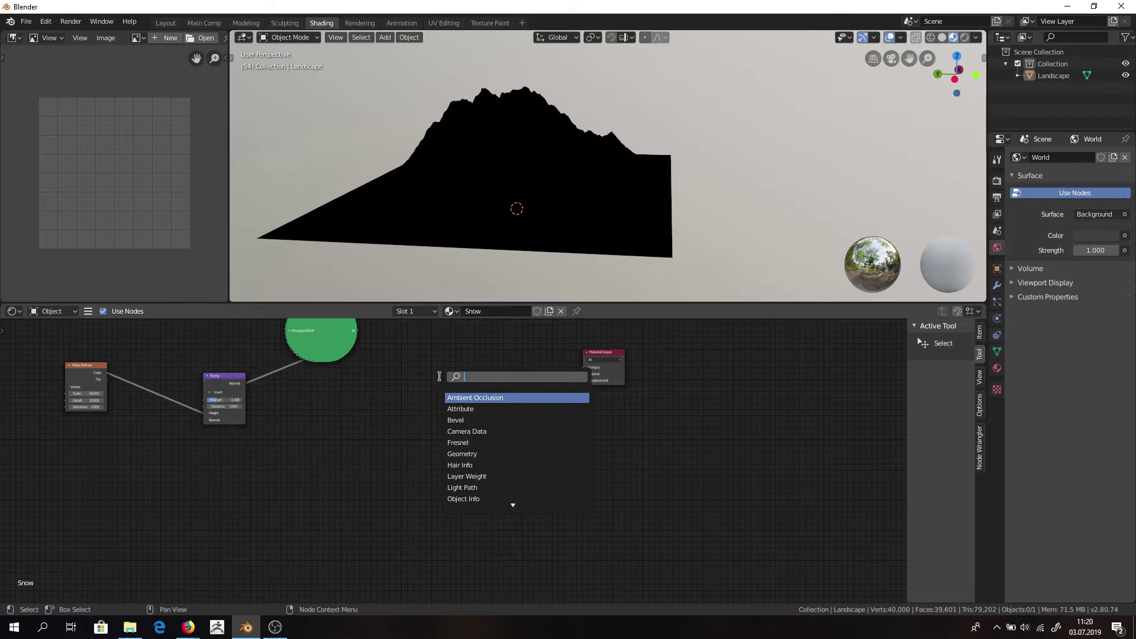
text(diff)
key(Return)
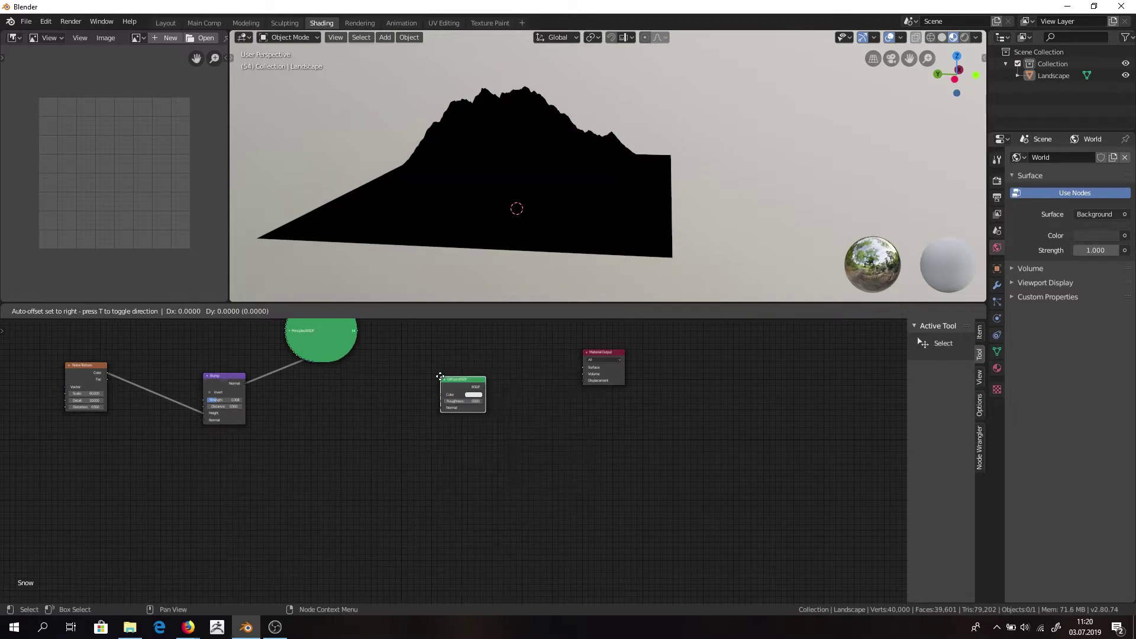
click(441, 377)
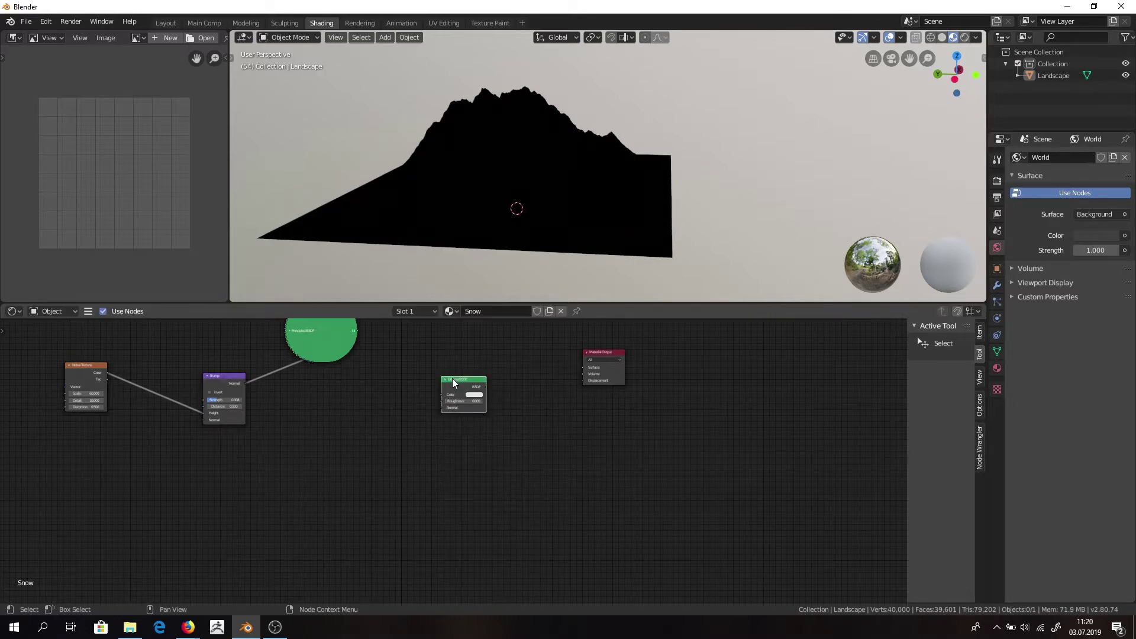
key(Delete)
Add a second Principled BSDF node in the empty area below the collapsed snow shader.
key(shift+a)
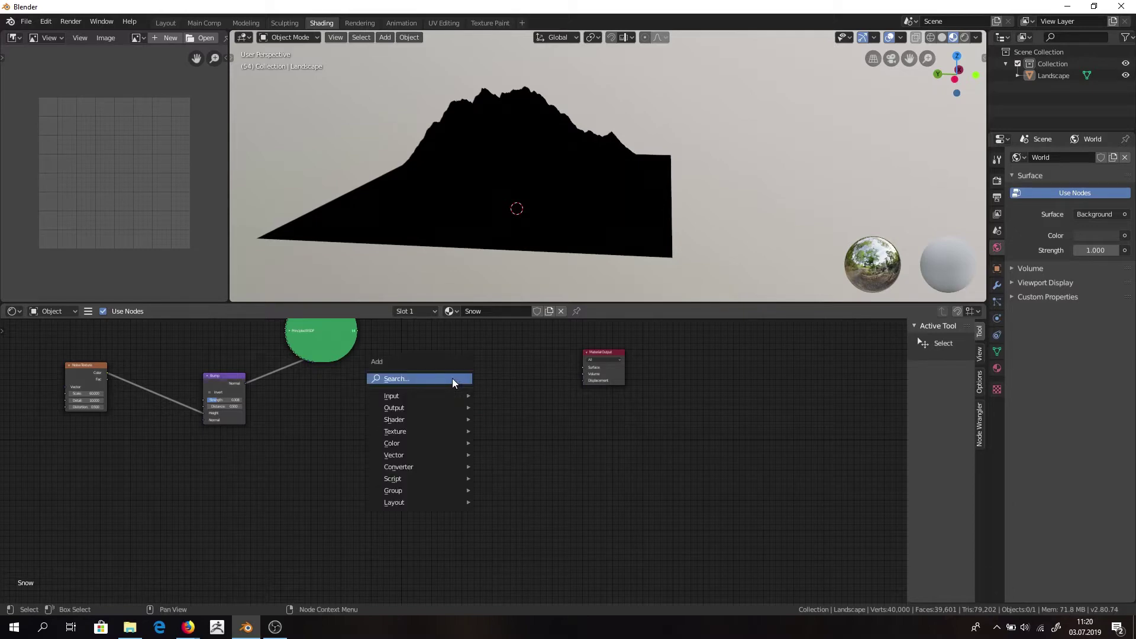
click(452, 378)
text(PRI)
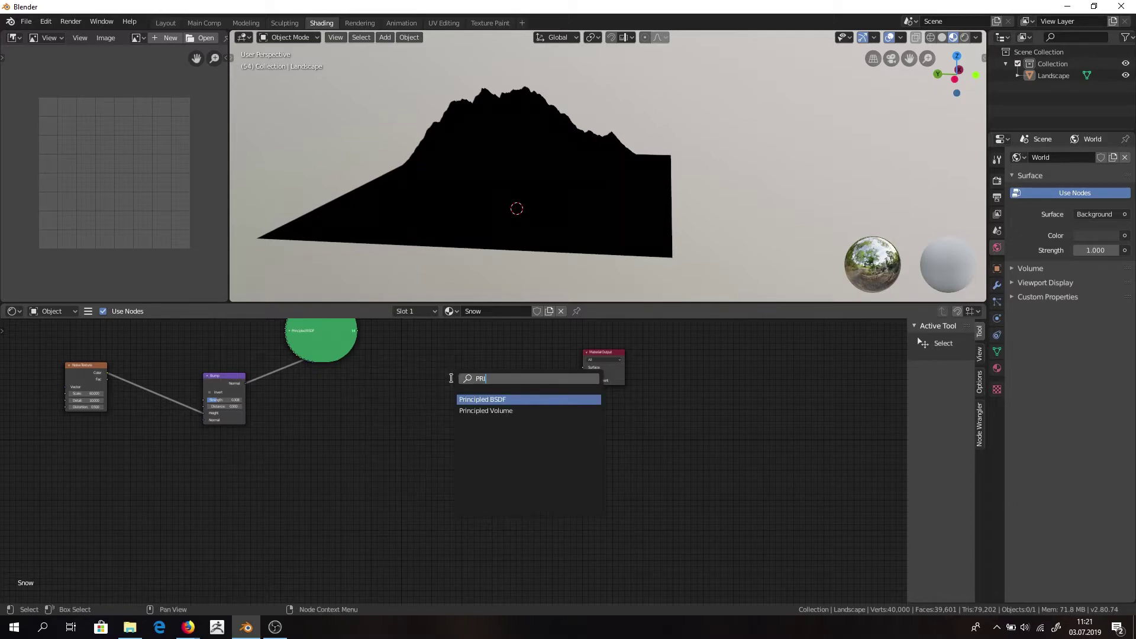
key(Return)
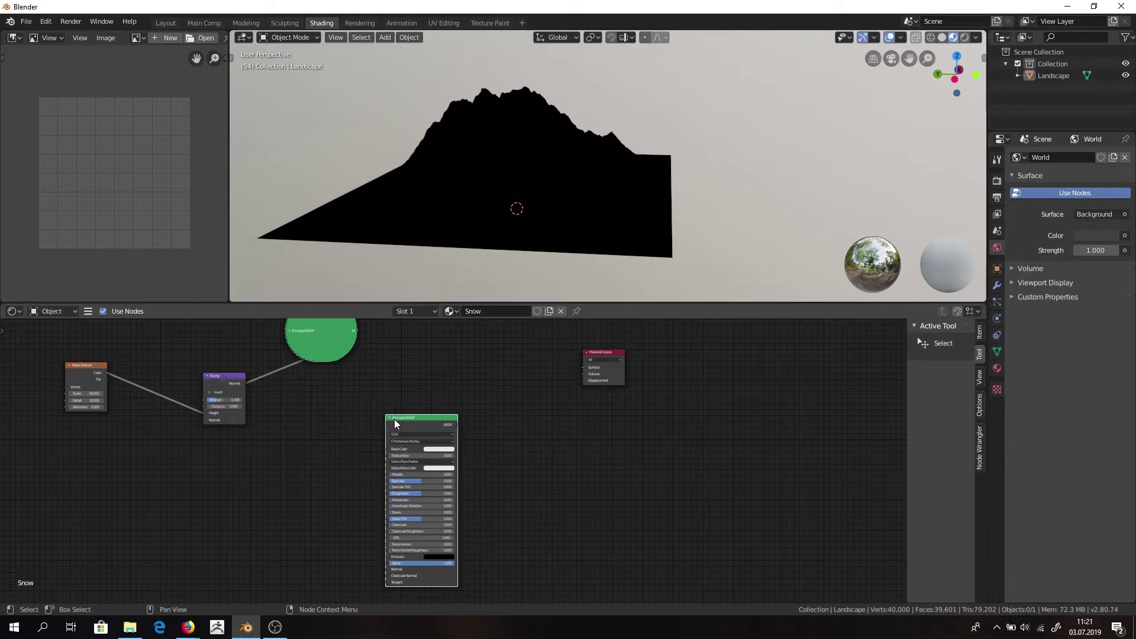
click(408, 411)
Run Node Wrangler's Principled Texture Setup on the new shader with the five Rock20 images from the Rock folder.
key(ctrl+shift+t)
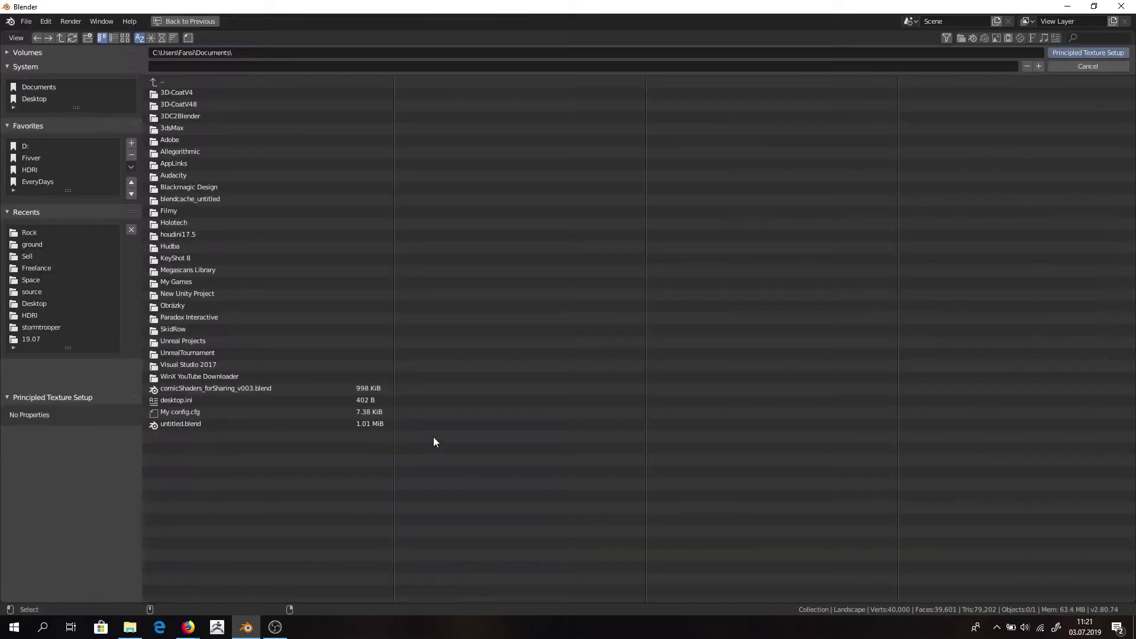
click(30, 233)
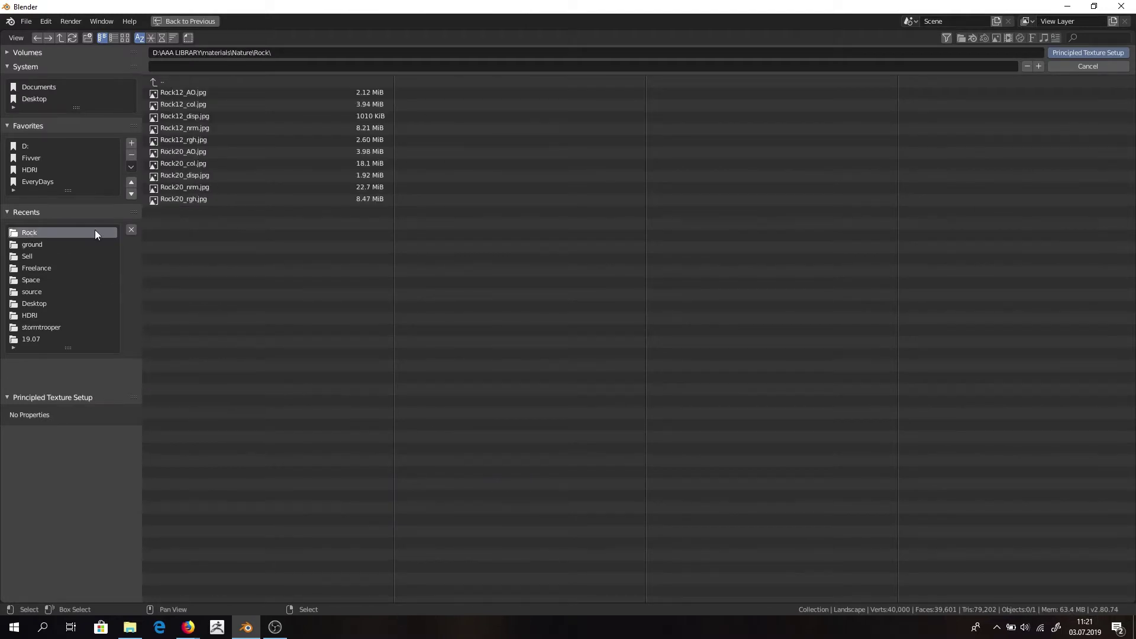
click(230, 195)
shift+click(212, 153)
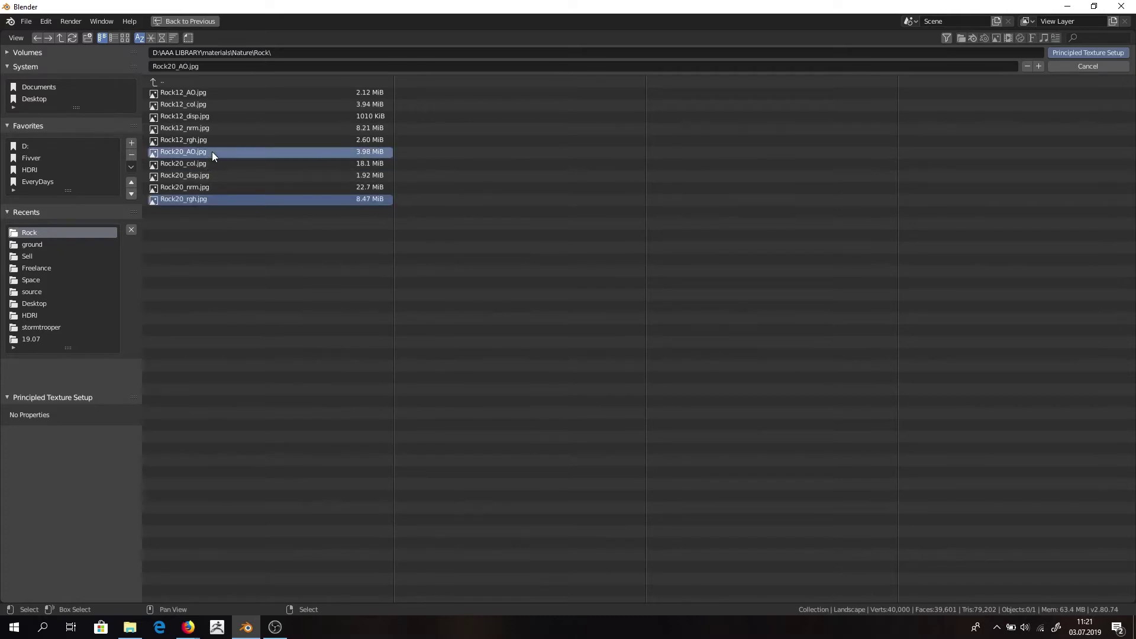
ctrl+shift+click(192, 184)
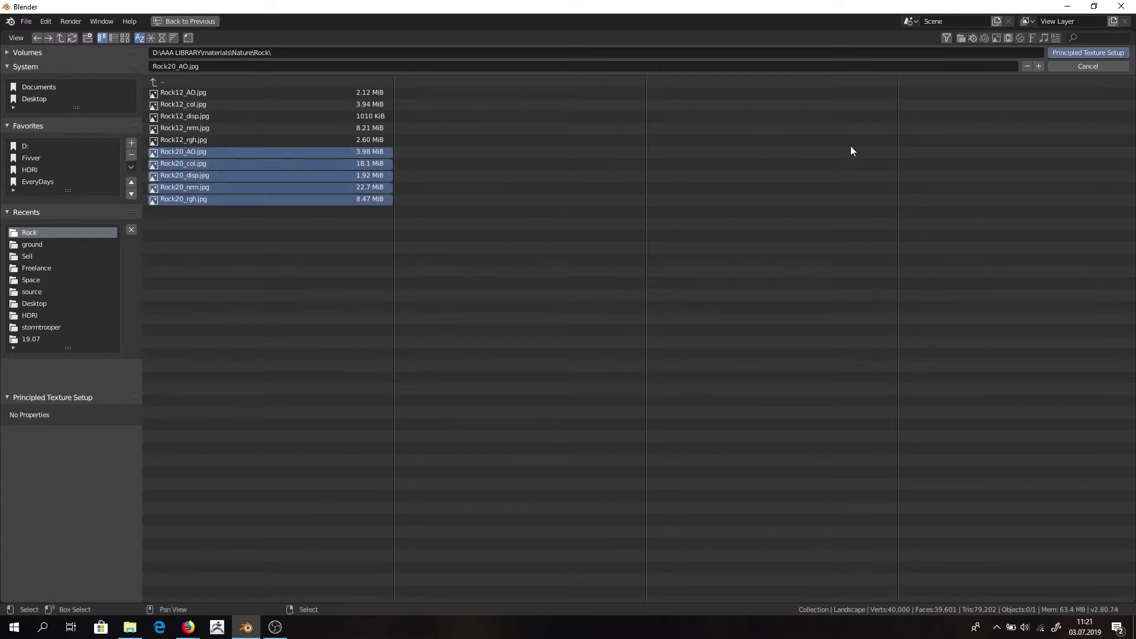
click(1088, 53)
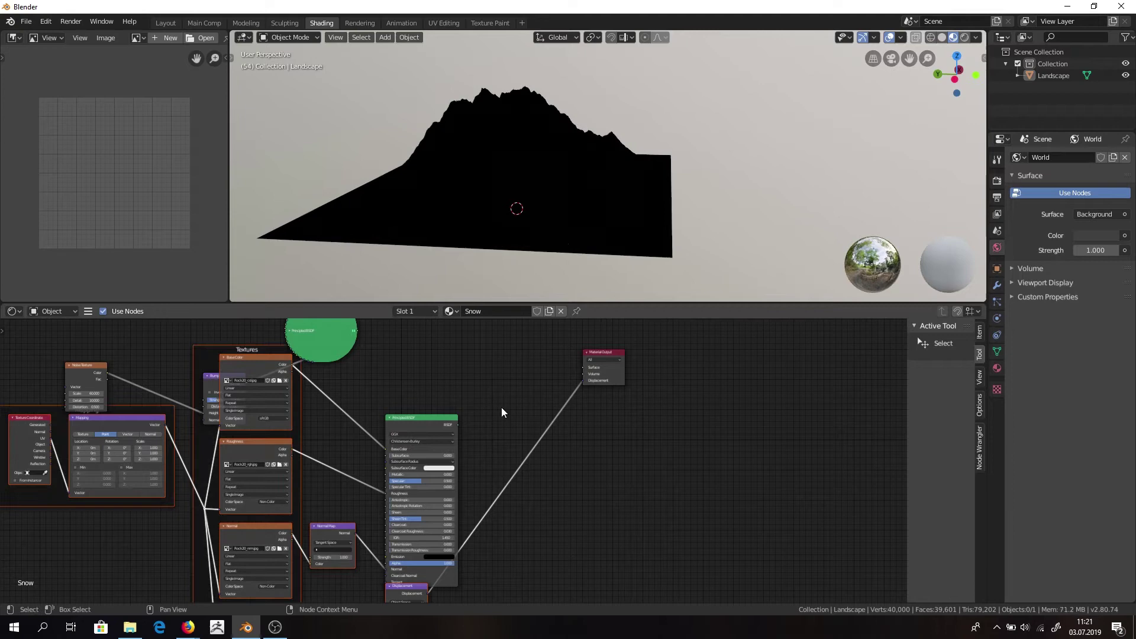
Move the rock texture nodes clear of the snow nodes and connect the rock Principled BSDF to the Material Output's Surface.
scroll(465, 406, down, 2)
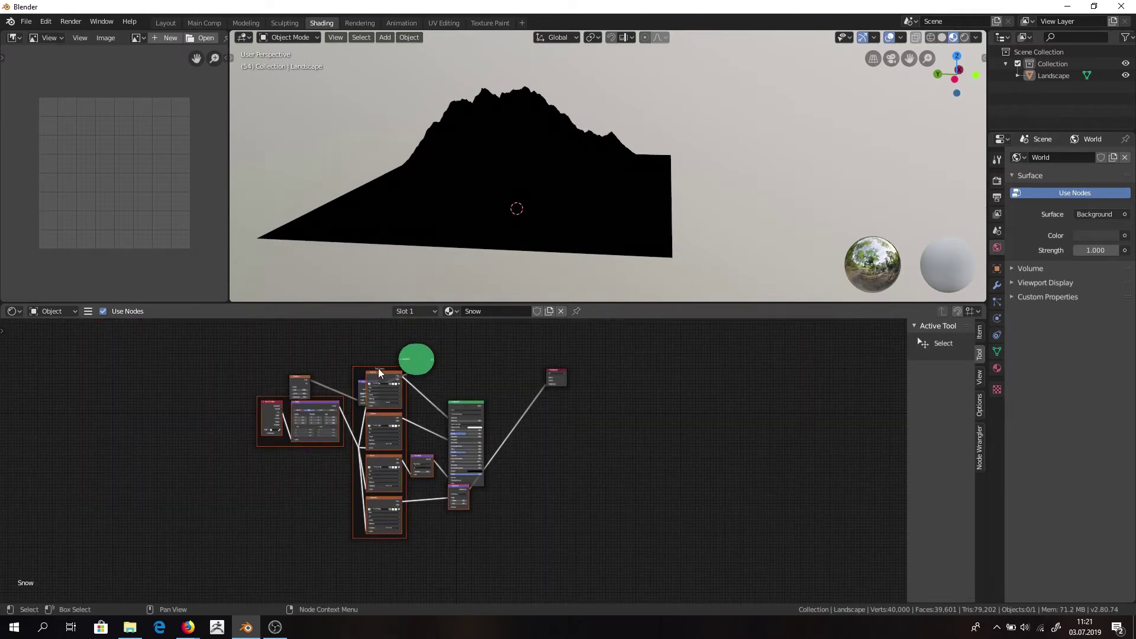
drag(378, 368, 334, 426)
mouse_move(474, 408)
mouse_down()
mouse_move(432, 431)
mouse_move(447, 411)
mouse_move(581, 348)
mouse_up()
scroll(423, 444, up, 2)
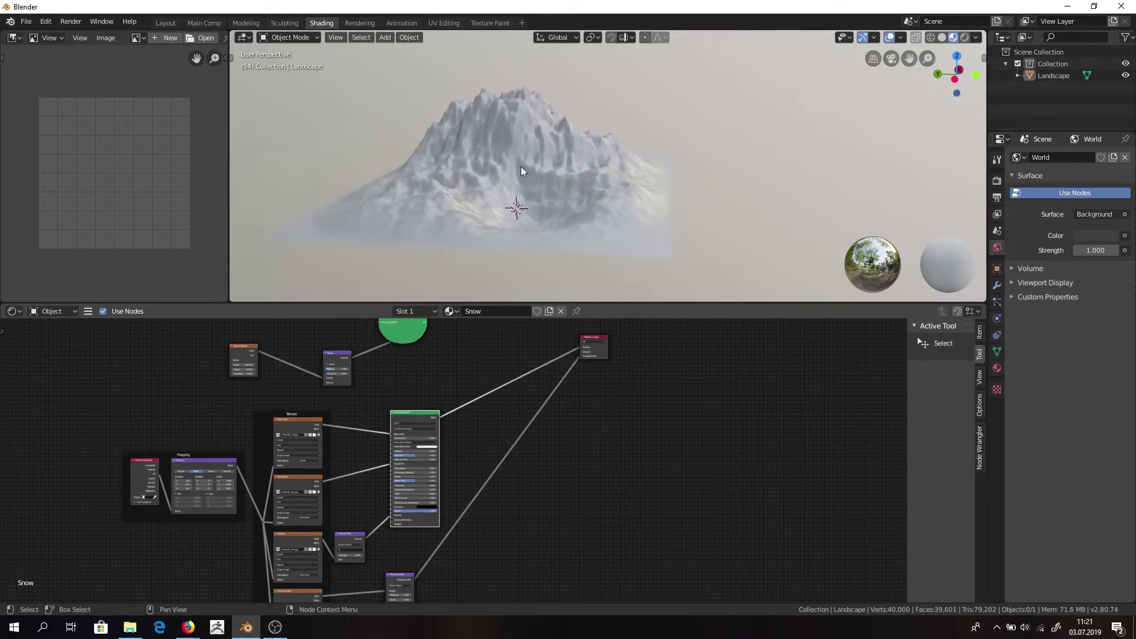
scroll(540, 151, up, 4)
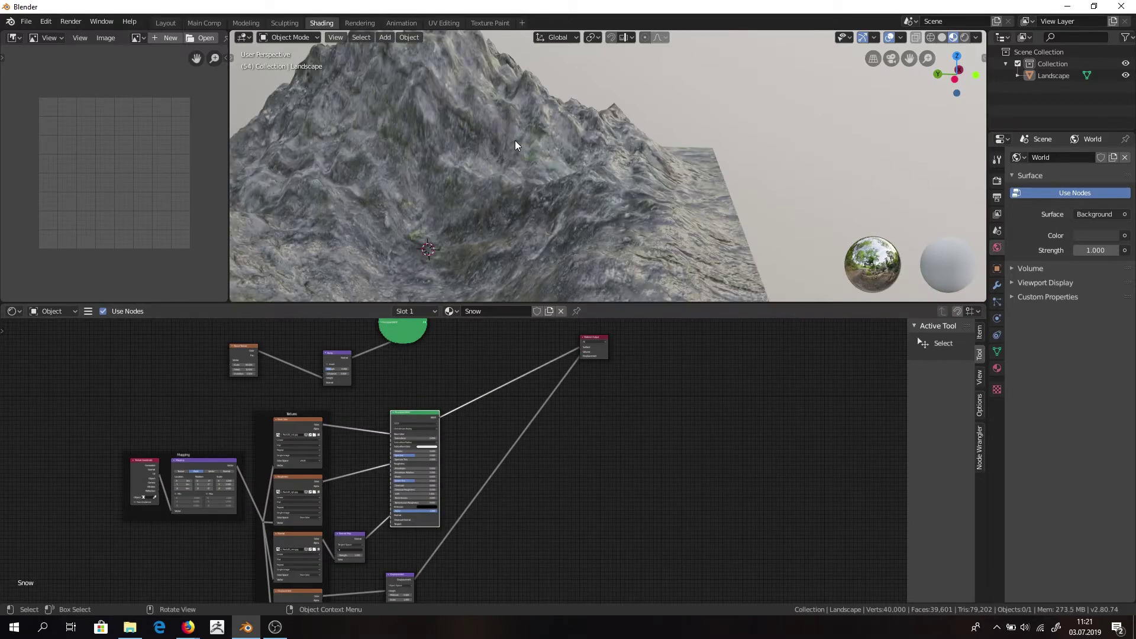
mouse_move(465, 163)
middle_down()
mouse_move(307, 177)
mouse_move(450, 172)
middle_up()
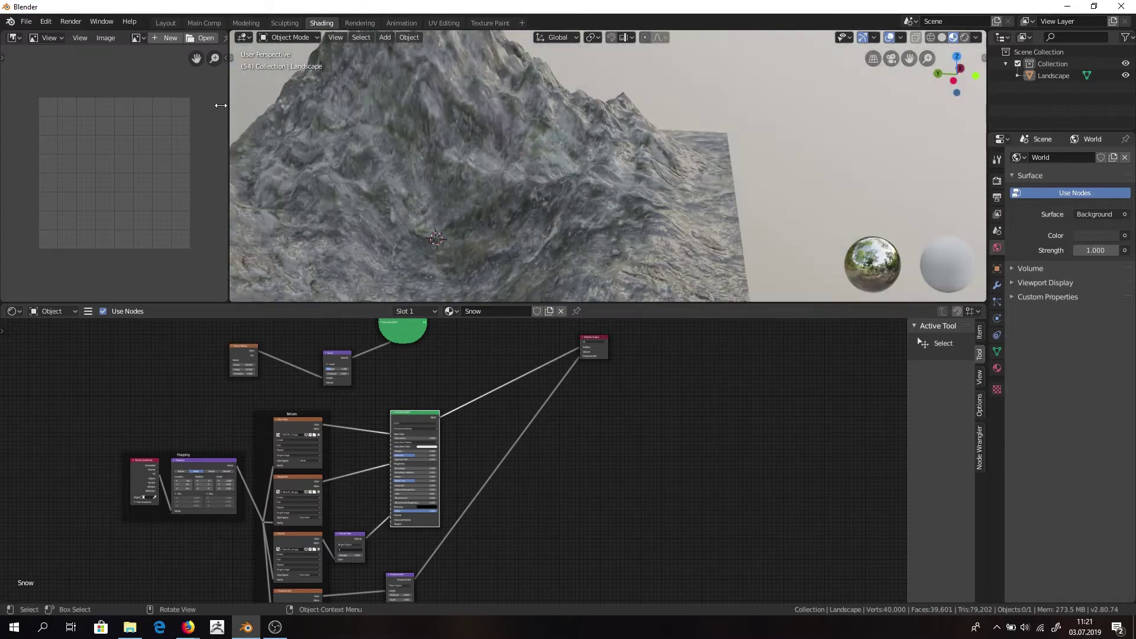
Switch to the Layout workspace and open the add-on list in the Blender Preferences.
click(164, 24)
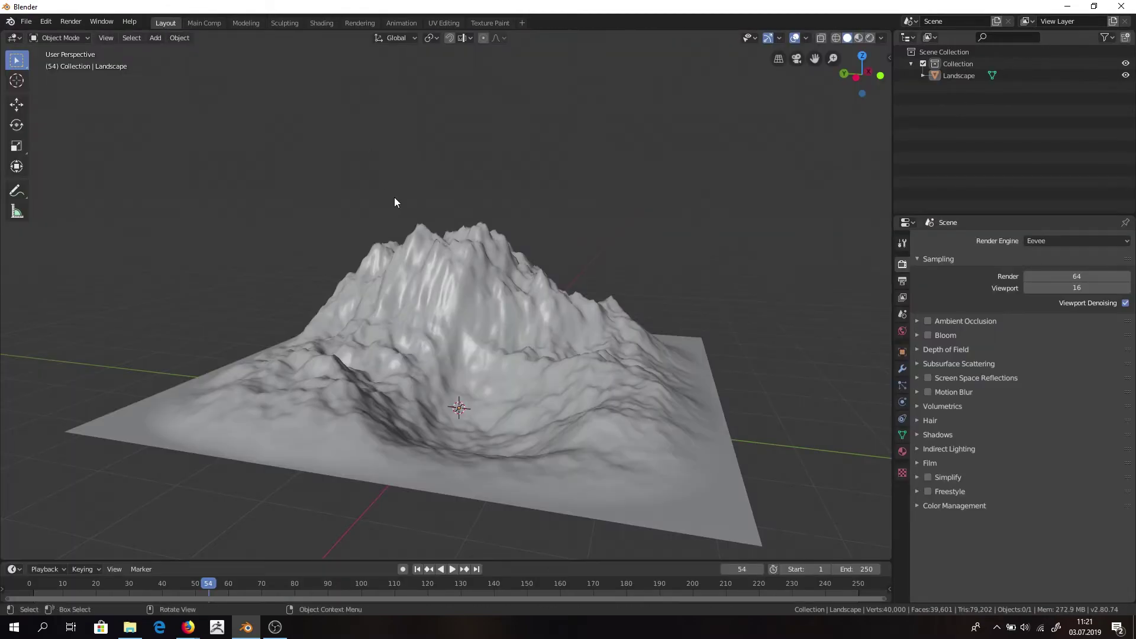
click(24, 21)
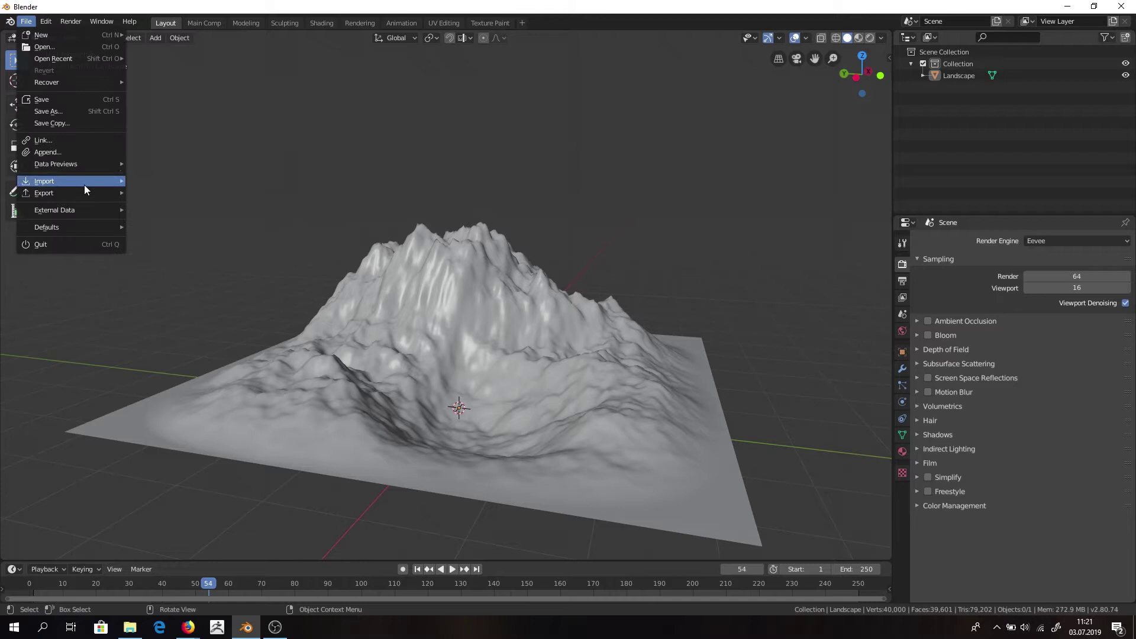
mouse_move(89, 164)
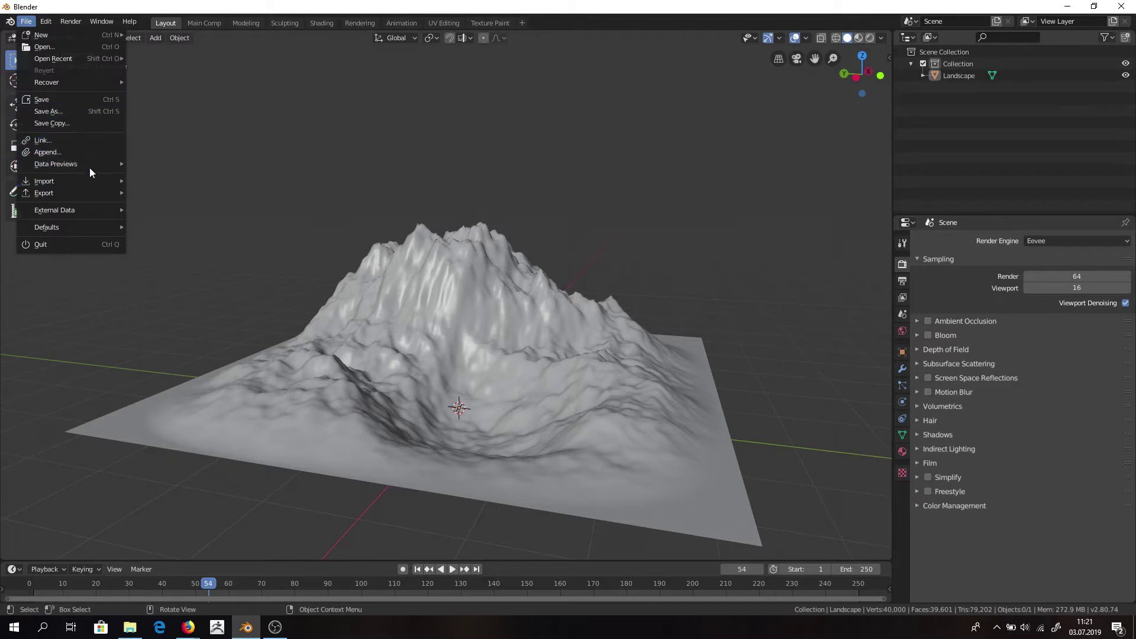
mouse_move(48, 24)
click(88, 177)
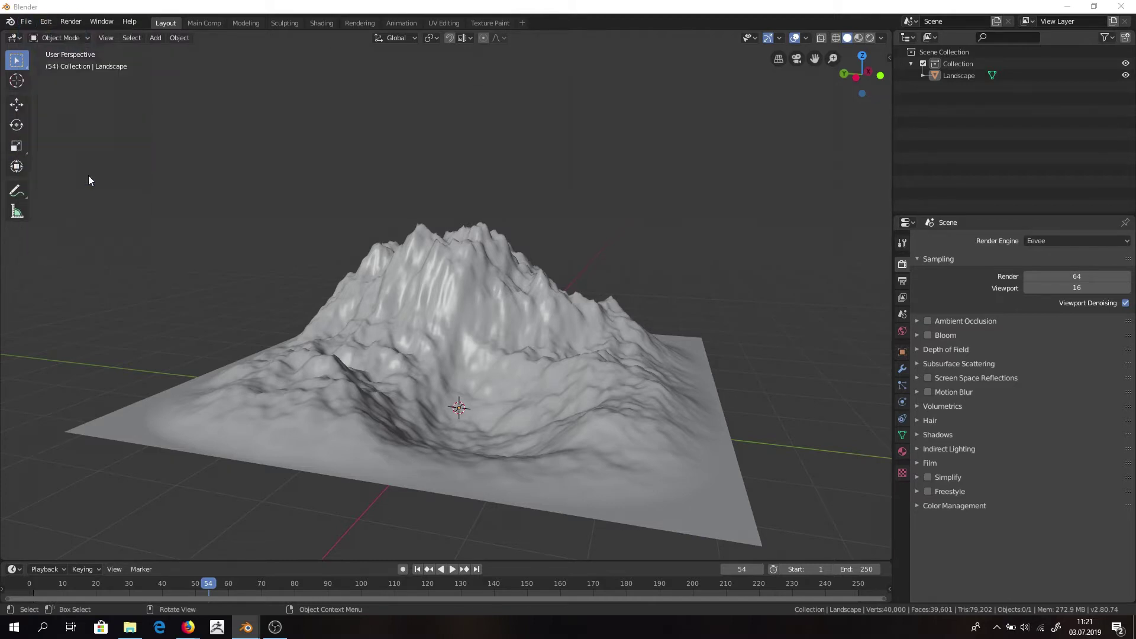
drag(109, 39, 267, 100)
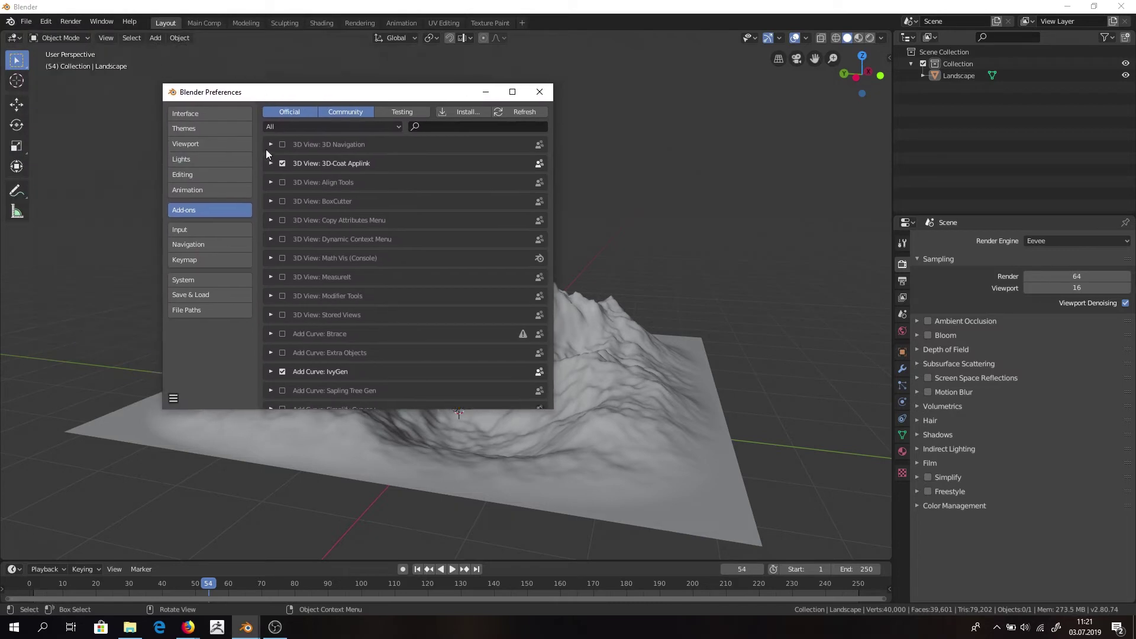
Find the Node Wrangler add-on in the list and expand its details to check that it is enabled.
scroll(365, 240, down, 5)
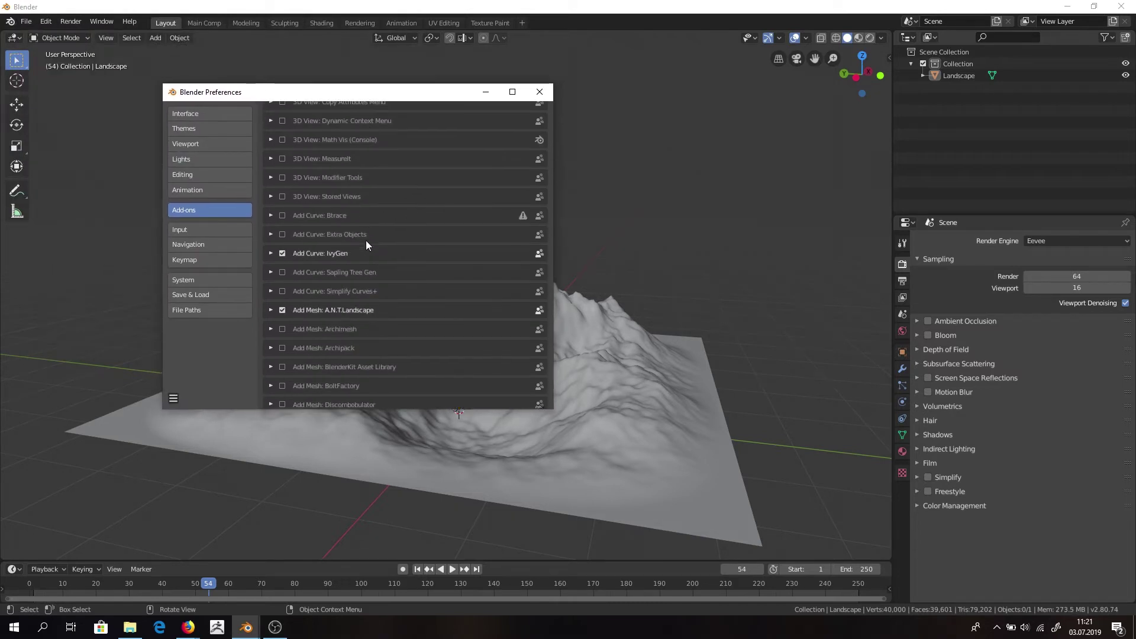
scroll(366, 241, down, 7)
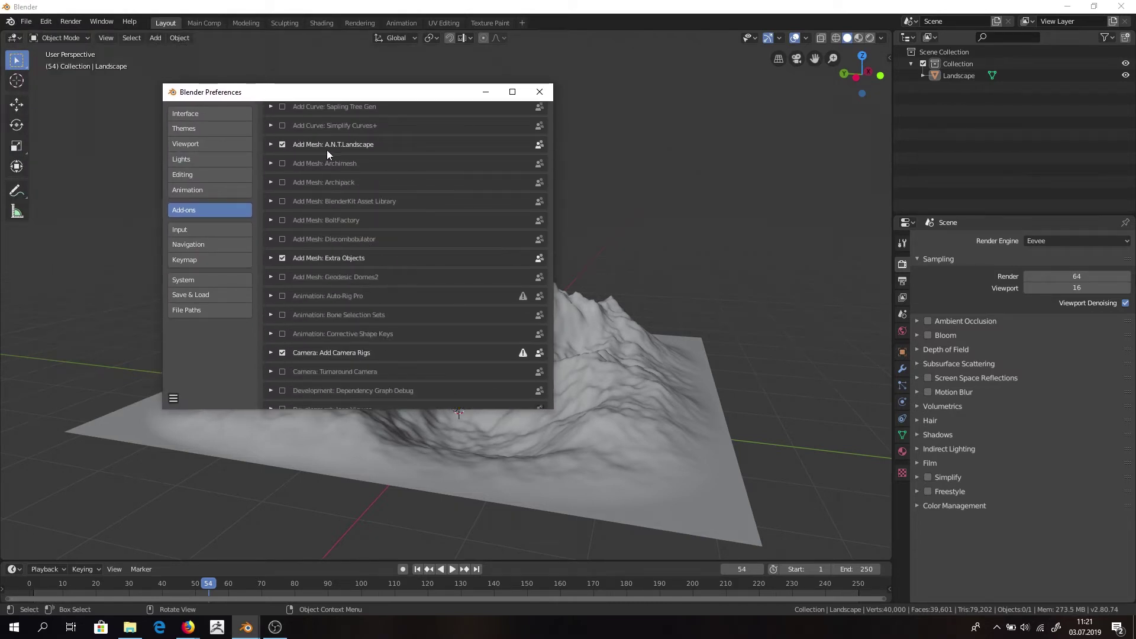
scroll(379, 266, down, 15)
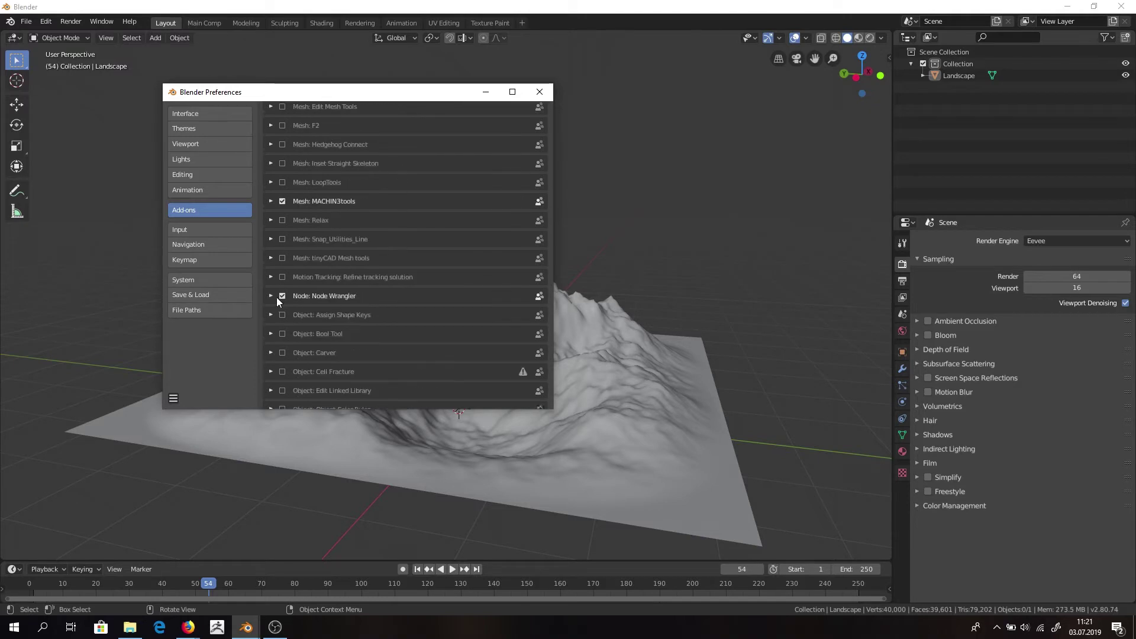
click(272, 297)
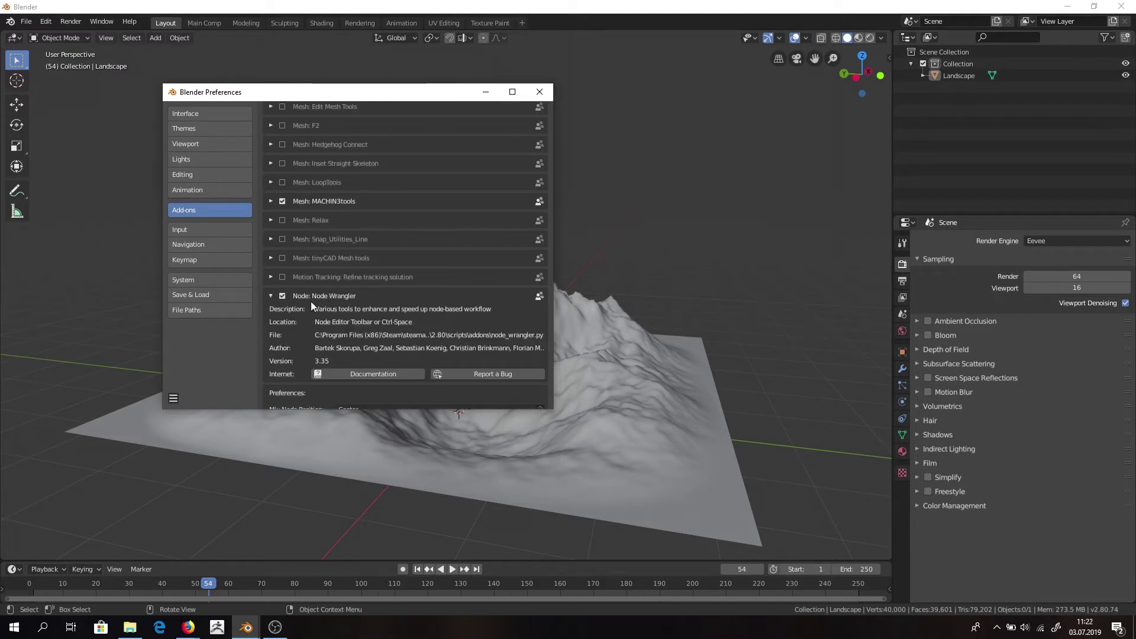
scroll(314, 300, up, 15)
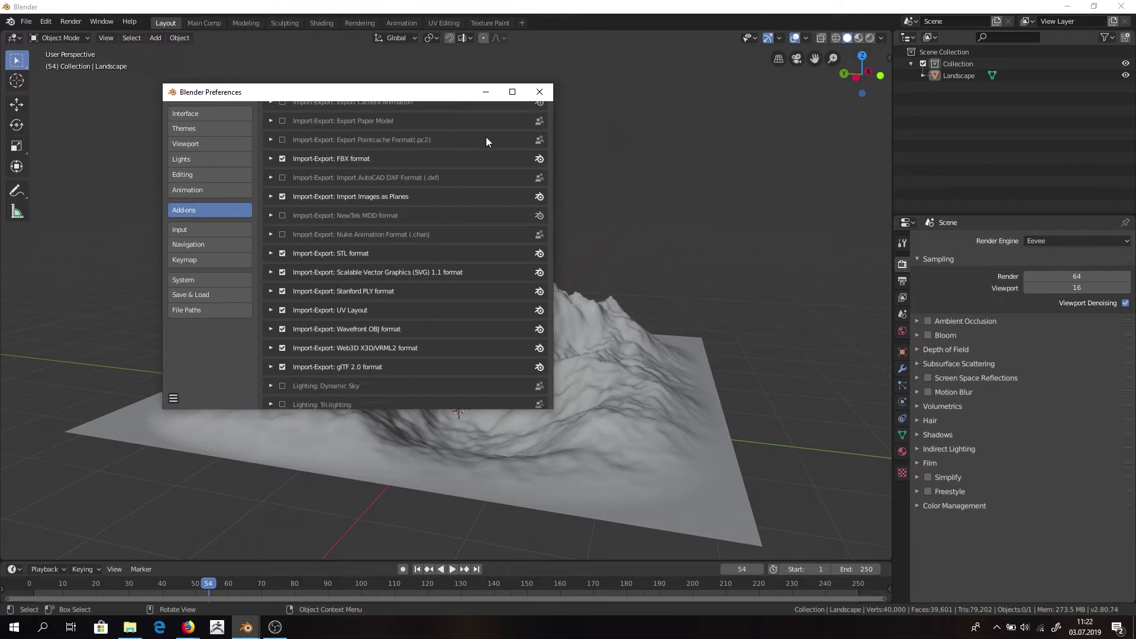
scroll(487, 140, down, 12)
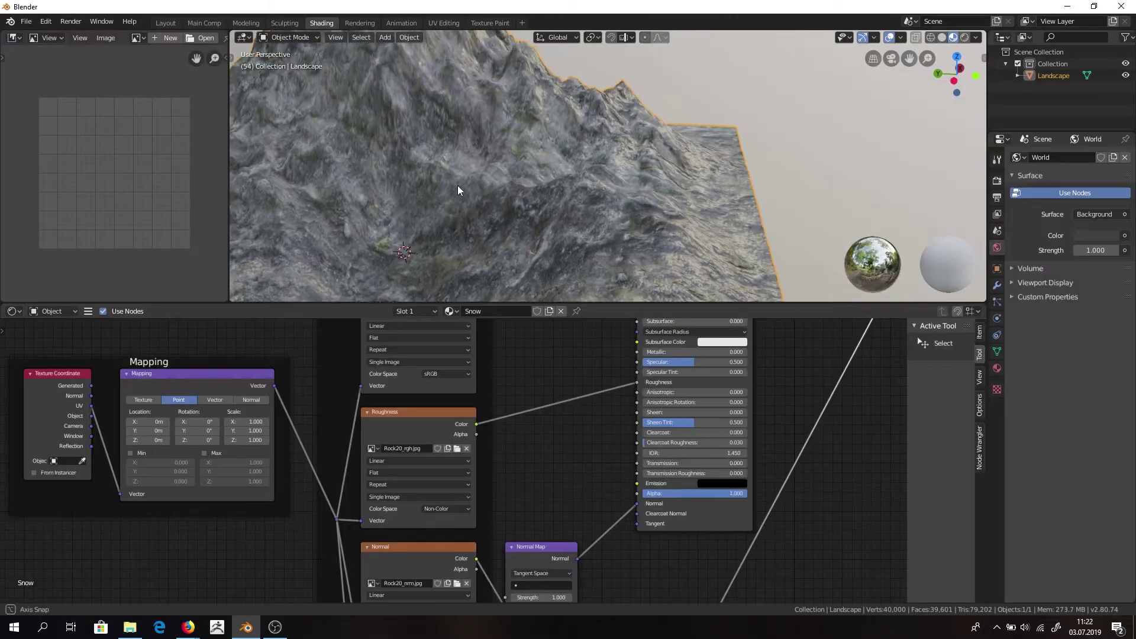
Set the rock Mapping node's X and Y scale to 3.
mouse_move(457, 186)
middle_down()
mouse_move(561, 154)
mouse_move(518, 240)
mouse_move(508, 218)
middle_up()
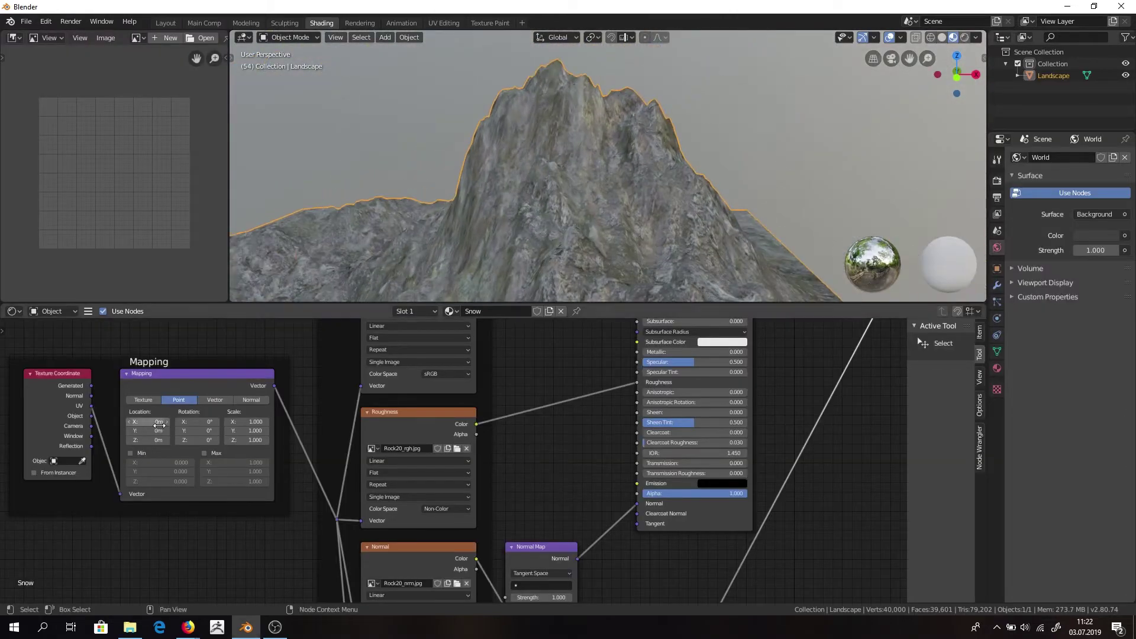
drag(247, 422, 274, 422)
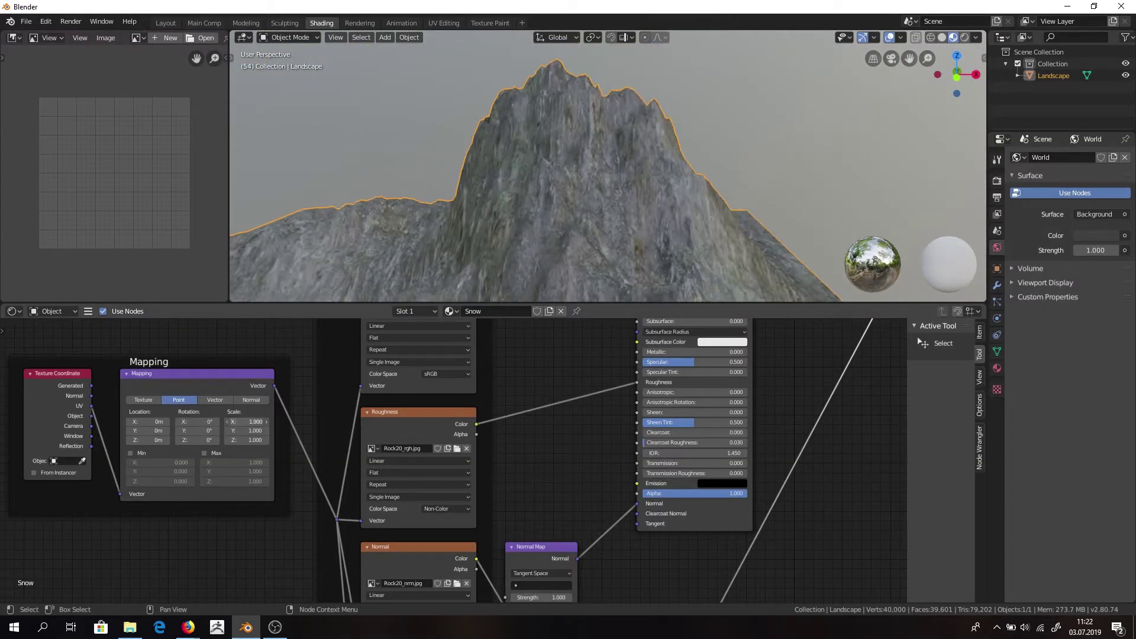
text(3)
key(Tab)
text(3)
key(Return)
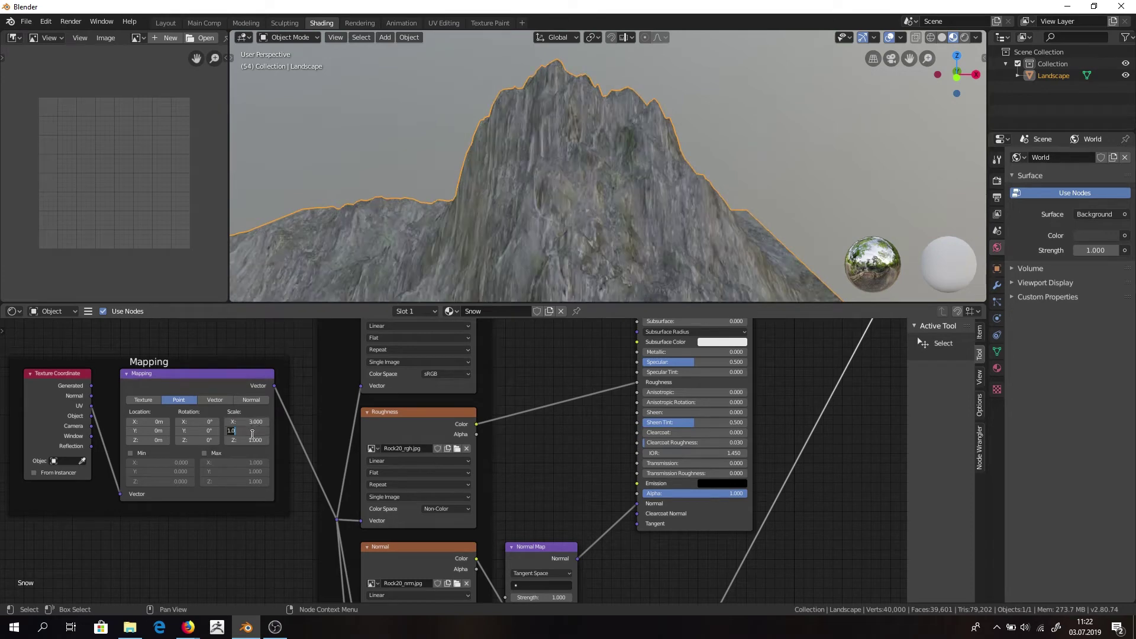
Check the rock texture on the mountain and set the rock Mapping node's X and Y scale to 3.5.
middle_drag(406, 256, 530, 220)
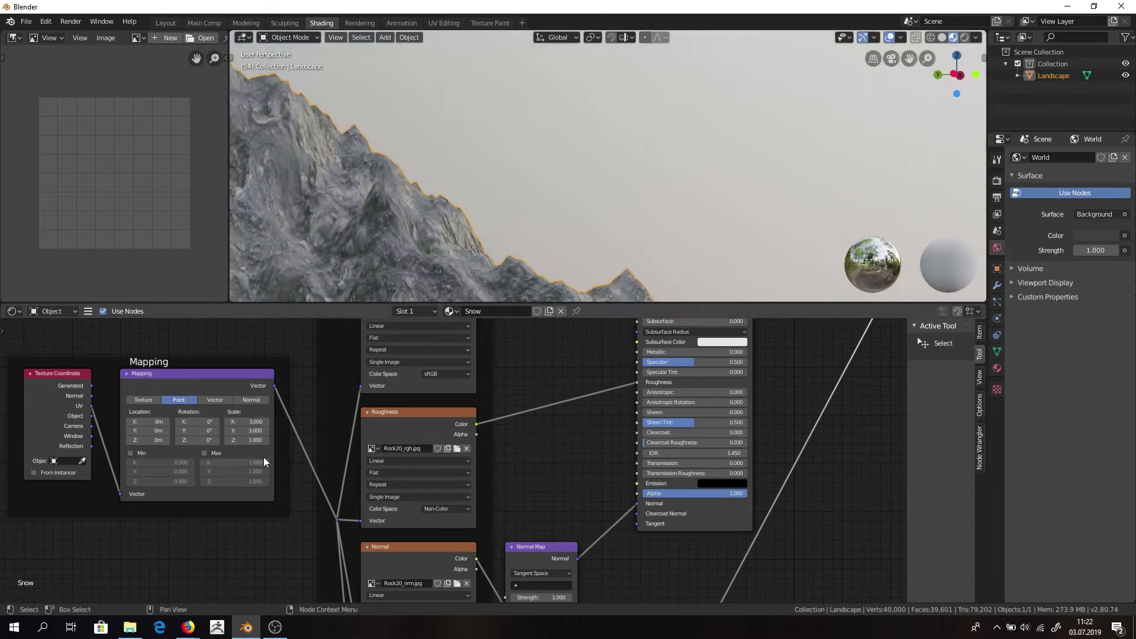
scroll(417, 248, down, 4)
middle_drag(331, 265, 802, 133)
scroll(659, 122, up, 3)
middle_drag(659, 122, 375, 186)
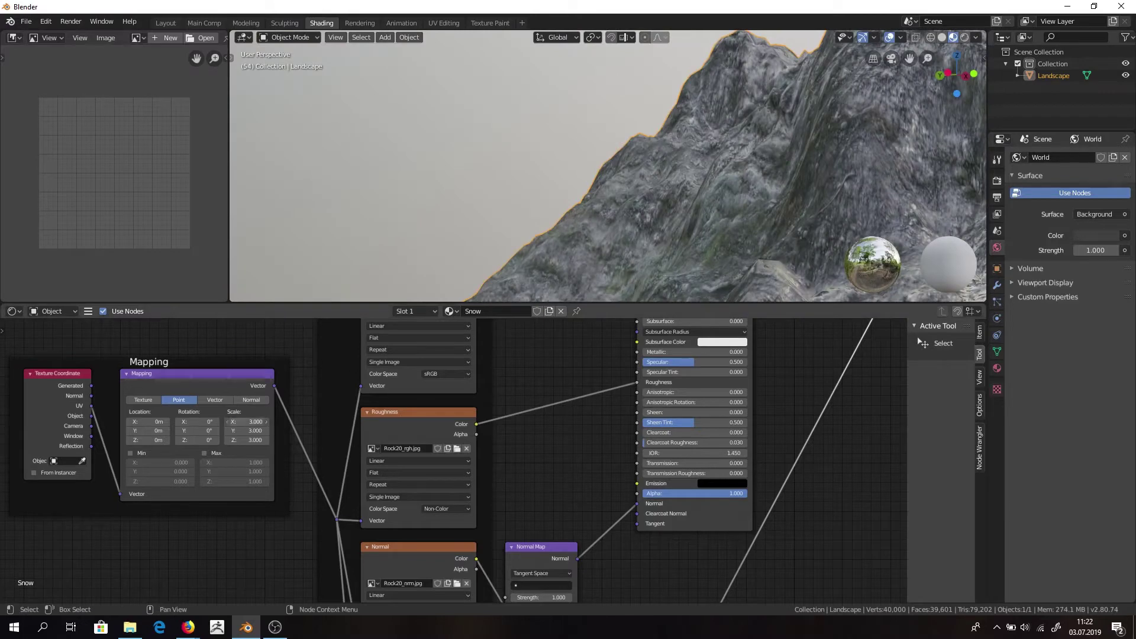
click(255, 439)
click(255, 438)
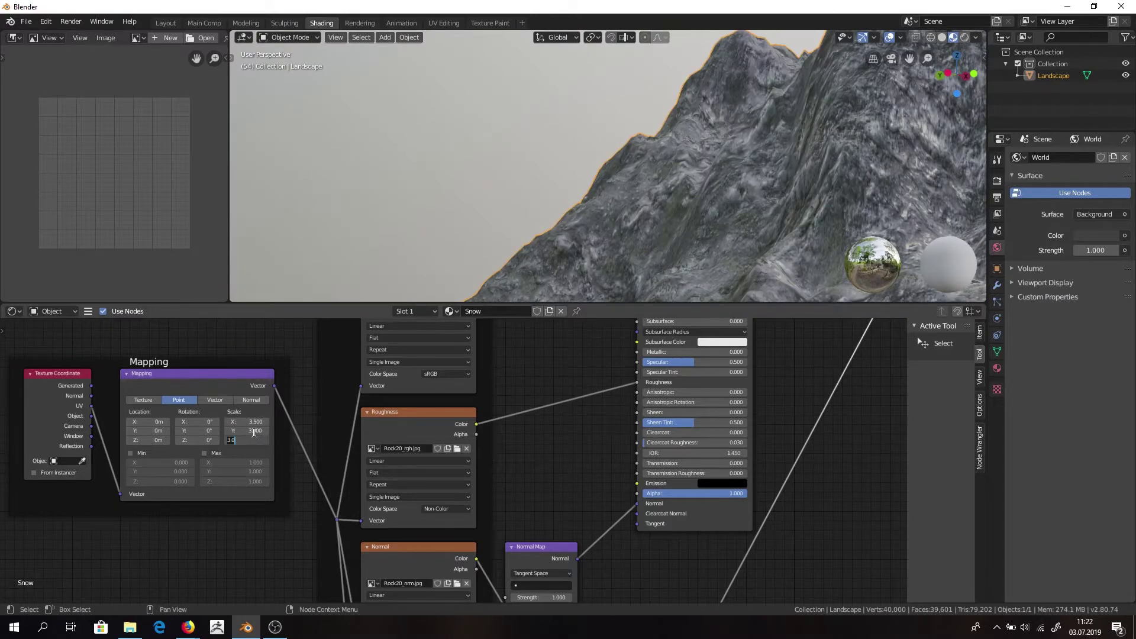
click(254, 432)
click(254, 433)
text(3.5)
key(Return)
Move the Material Output node farther away from the rock Principled BSDF.
middle_drag(467, 266, 499, 236)
scroll(565, 242, down, 10)
scroll(630, 234, up, 5)
scroll(507, 451, down, 5)
scroll(477, 393, up, 1)
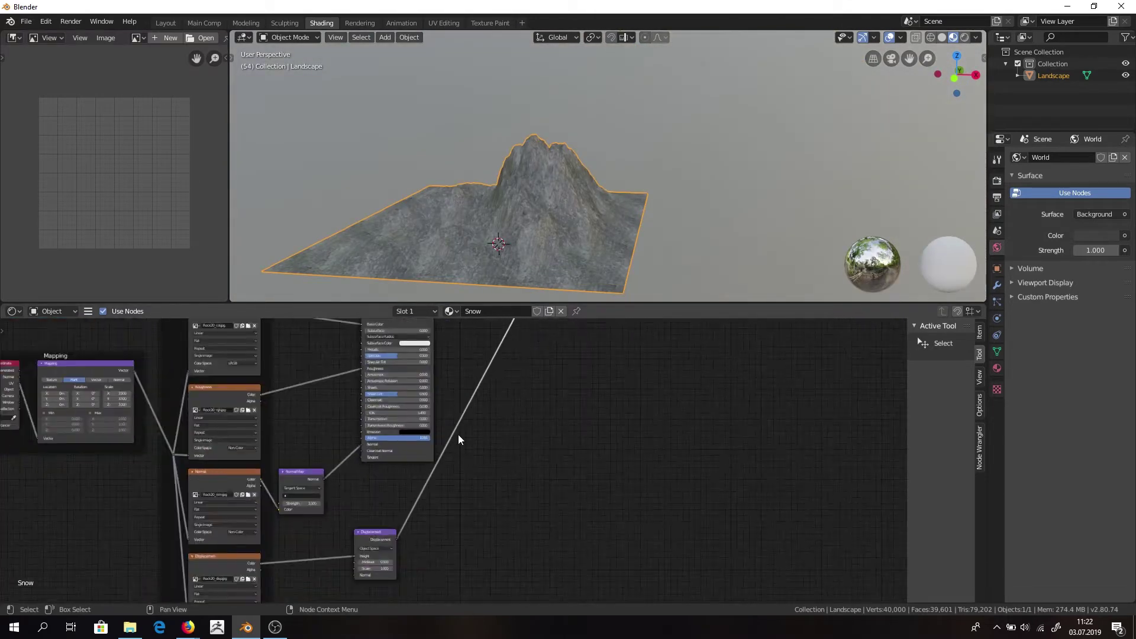
scroll(458, 437, down, 6)
middle_drag(446, 483, 349, 453)
drag(414, 326, 444, 347)
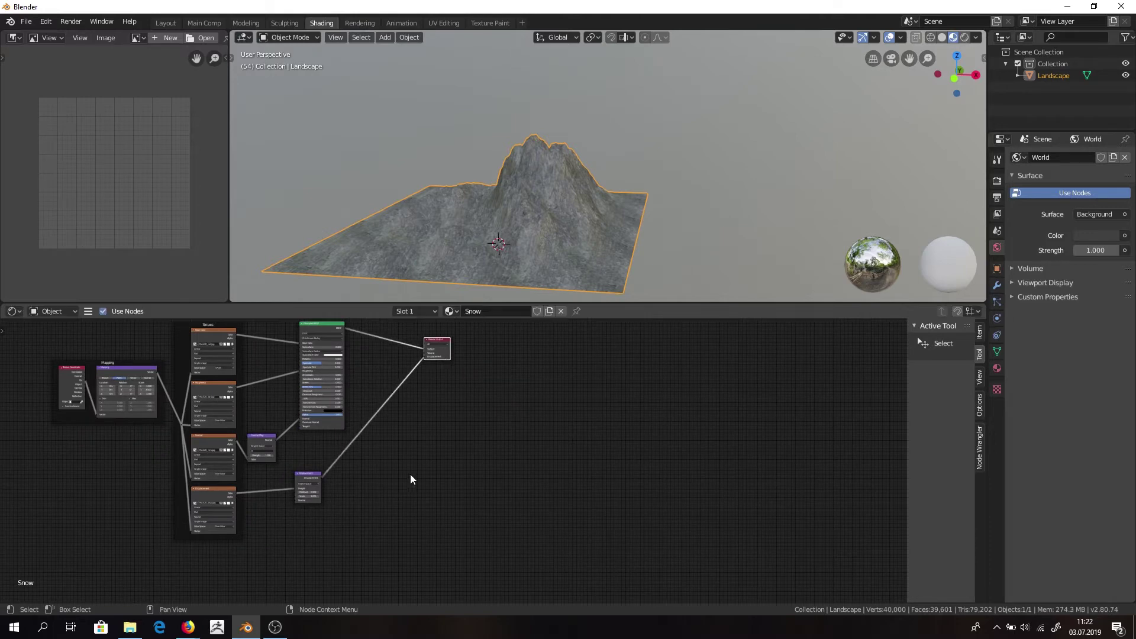
Add a Principled BSDF node in the empty area below the rock texture nodes.
click(402, 485)
right_click(385, 509)
middle_drag(404, 548, 419, 398)
key(shift+a)
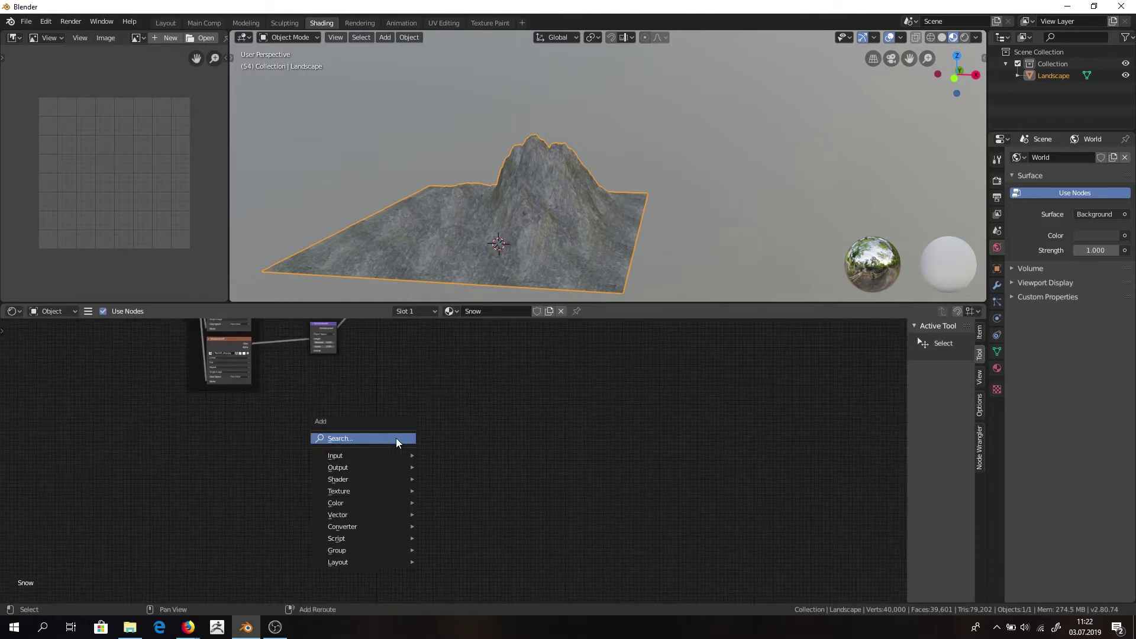
click(396, 438)
text(PRIN)
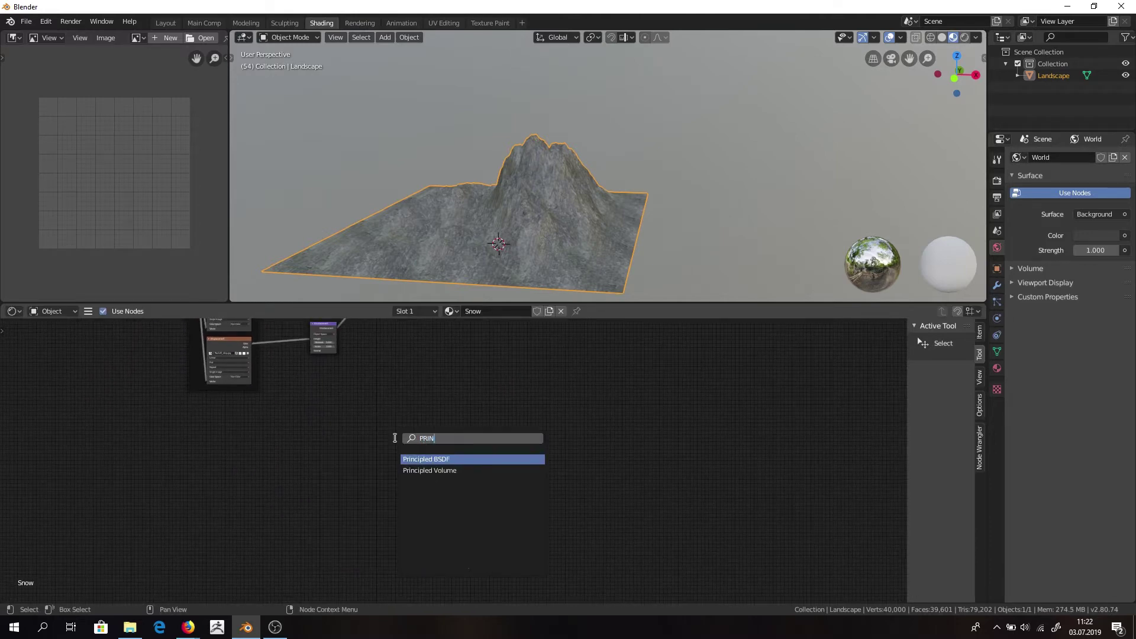
key(Return)
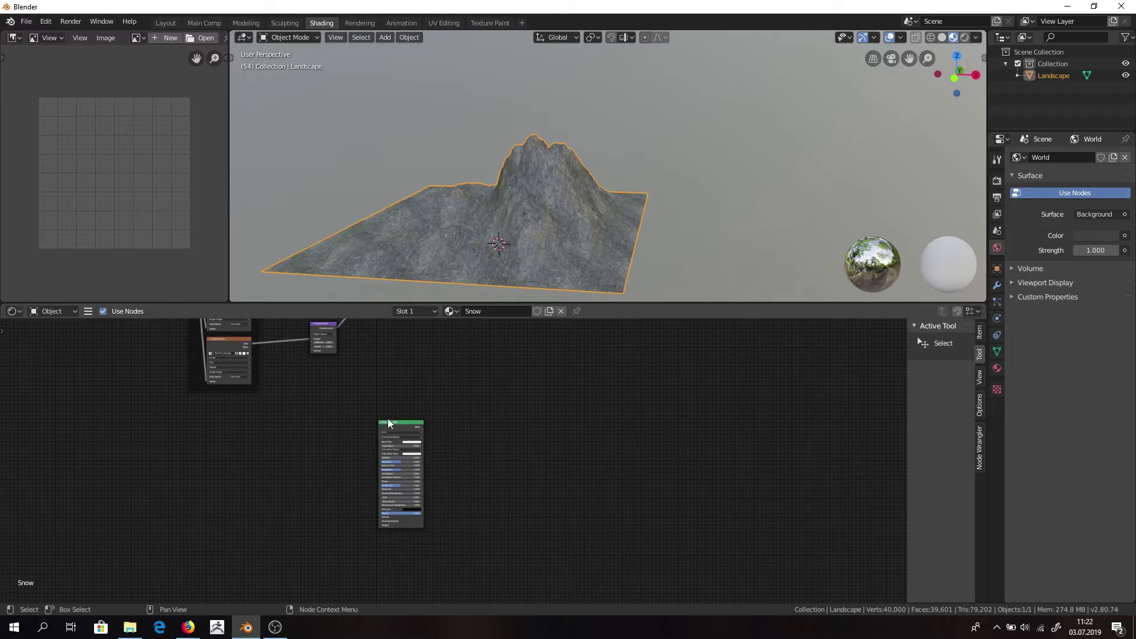
Run Node Wrangler's Principled Texture Setup on the new shader with the four Ground03 images from the ground folder.
key(ctrl+shift+t)
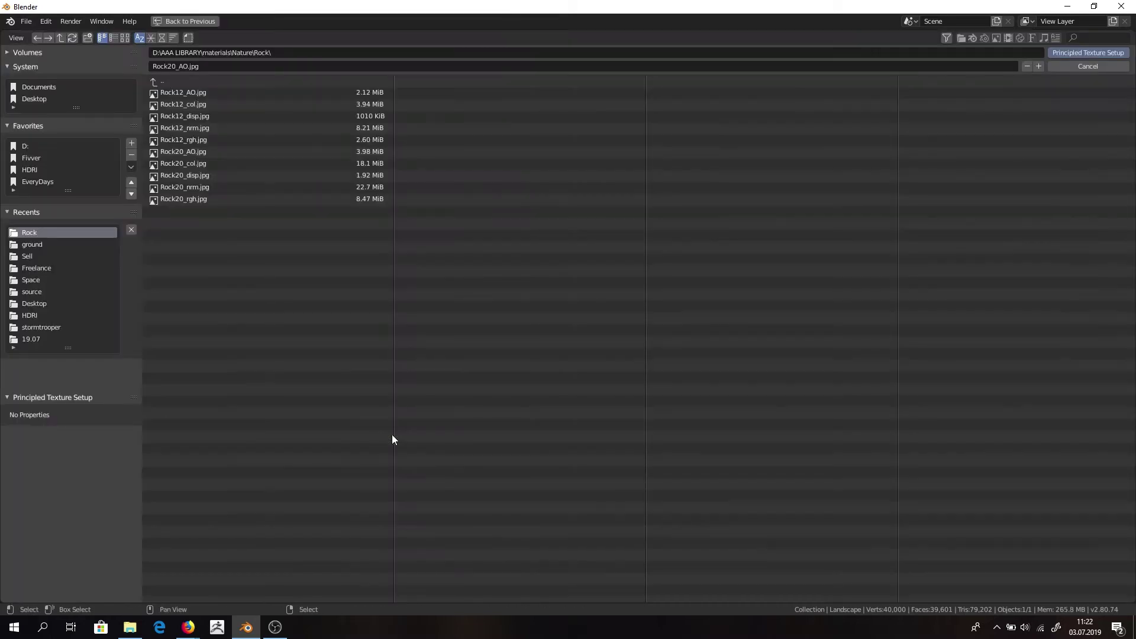
click(181, 84)
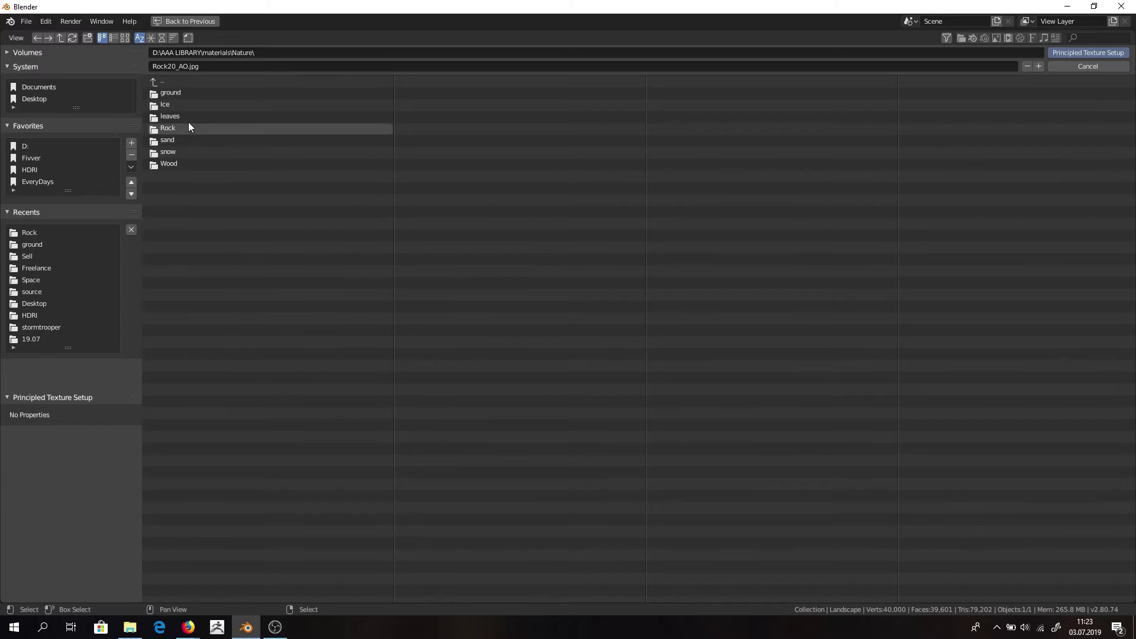
click(191, 92)
drag(181, 126, 196, 95)
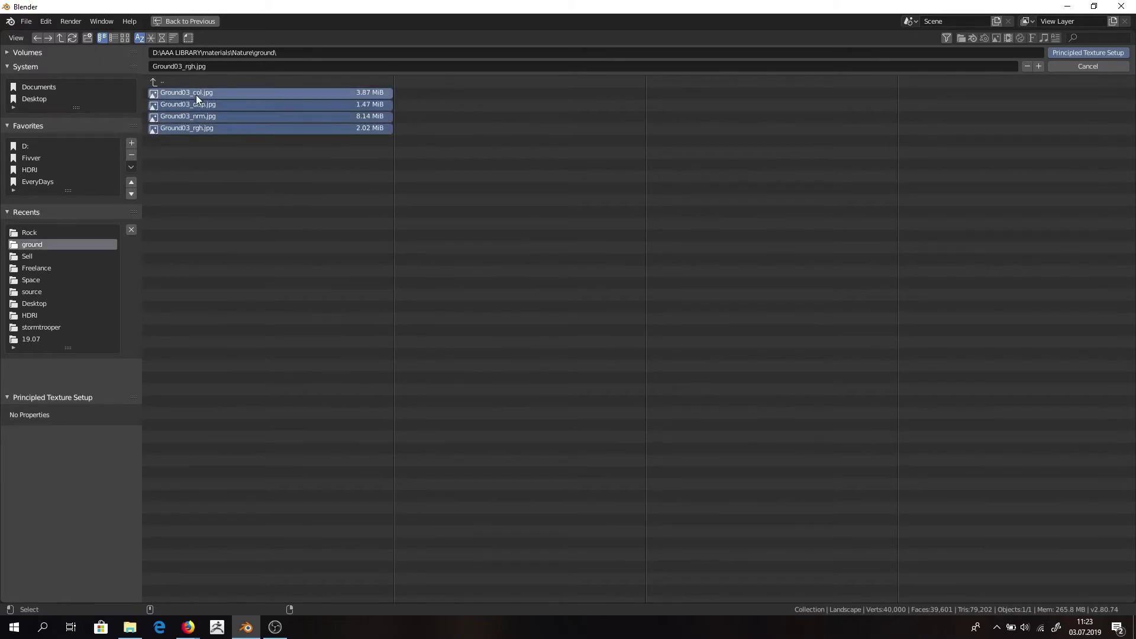
click(1089, 52)
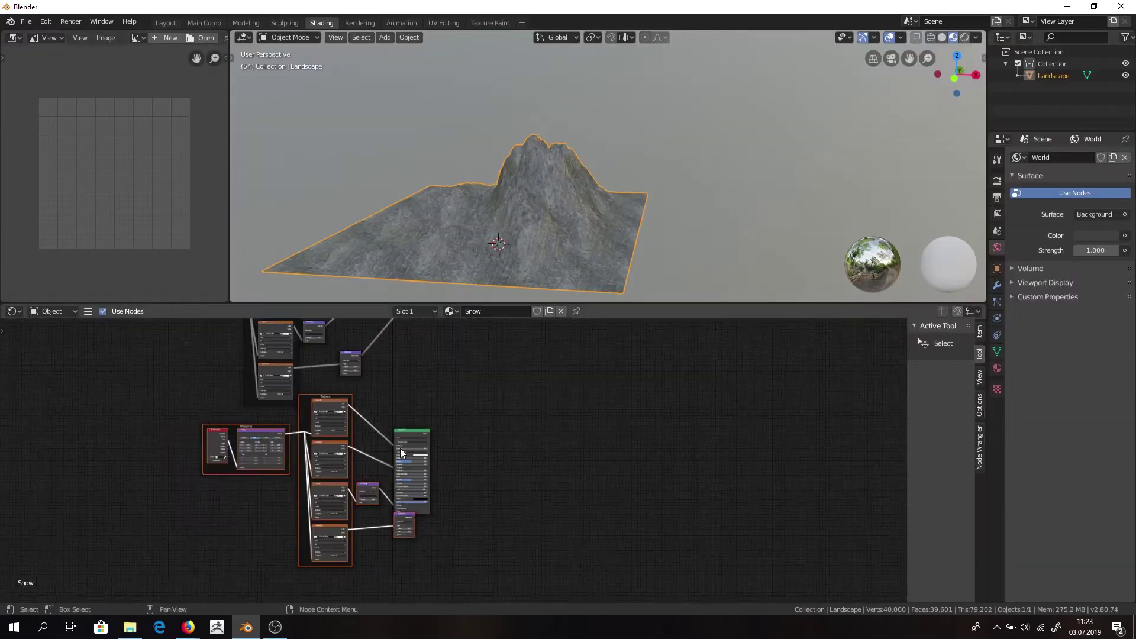
Select all the ground texture nodes with their shader and move them clear below the rock nodes.
drag(442, 387, 80, 603)
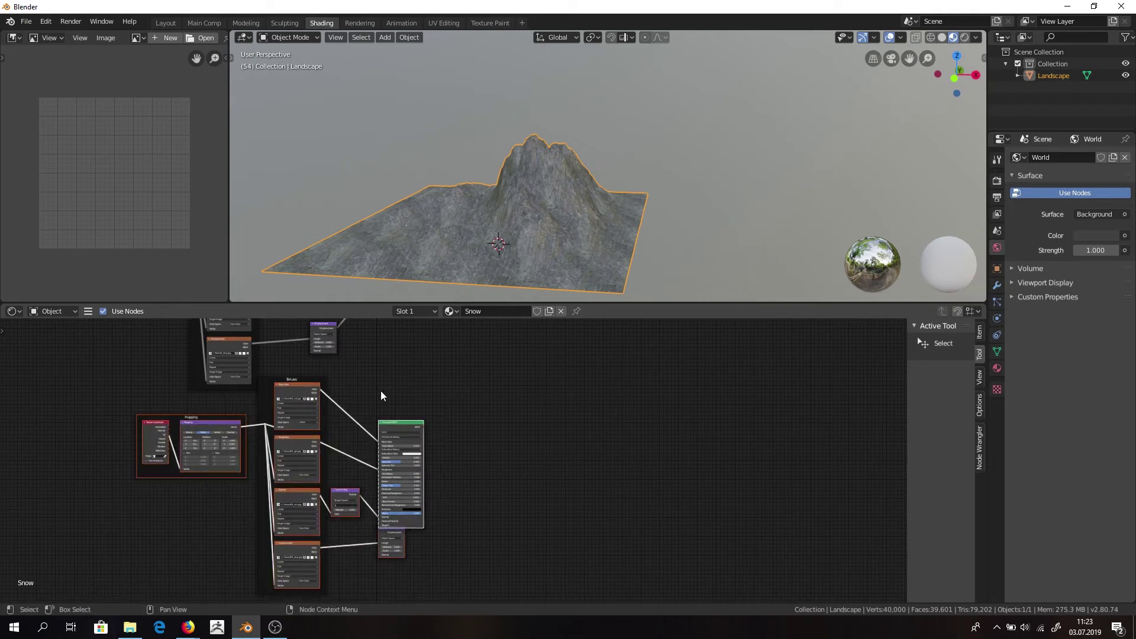
drag(397, 423, 300, 464)
scroll(356, 420, down, 9)
middle_drag(385, 401, 315, 451)
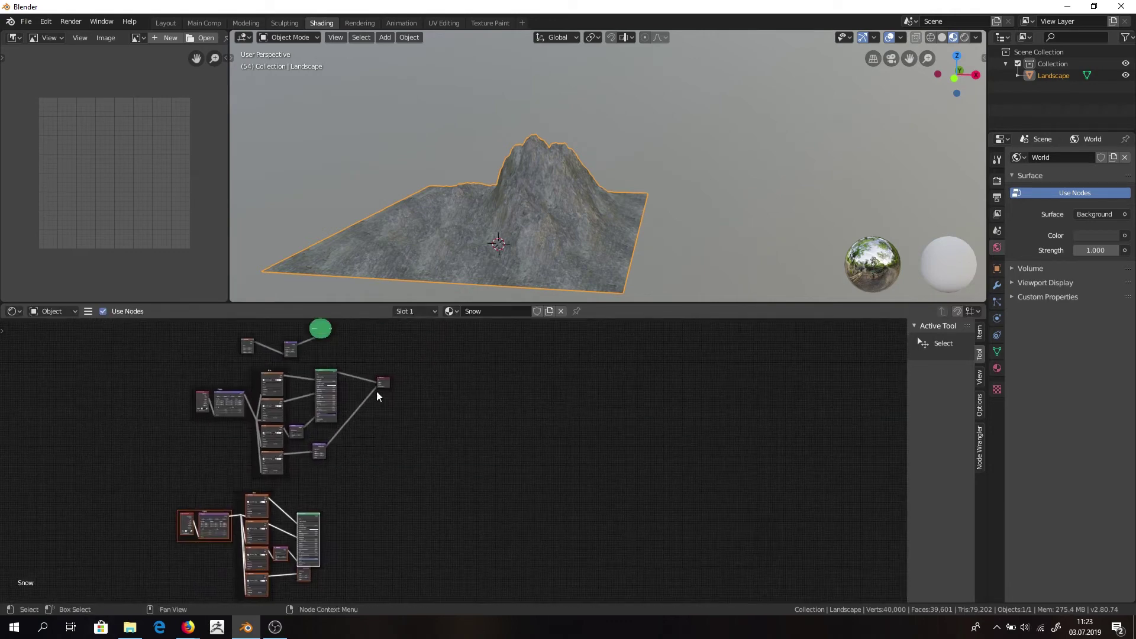
Move the Material Output node down between the two shader groups and connect the ground Principled BSDF to its Surface.
drag(384, 387, 390, 478)
scroll(345, 516, up, 12)
scroll(246, 436, up, 4)
middle_drag(88, 575, 253, 559)
drag(222, 592, 403, 427)
Check the ground texture on the mountain and set the ground Mapping node's X and Y scale to 4.
scroll(501, 279, up, 5)
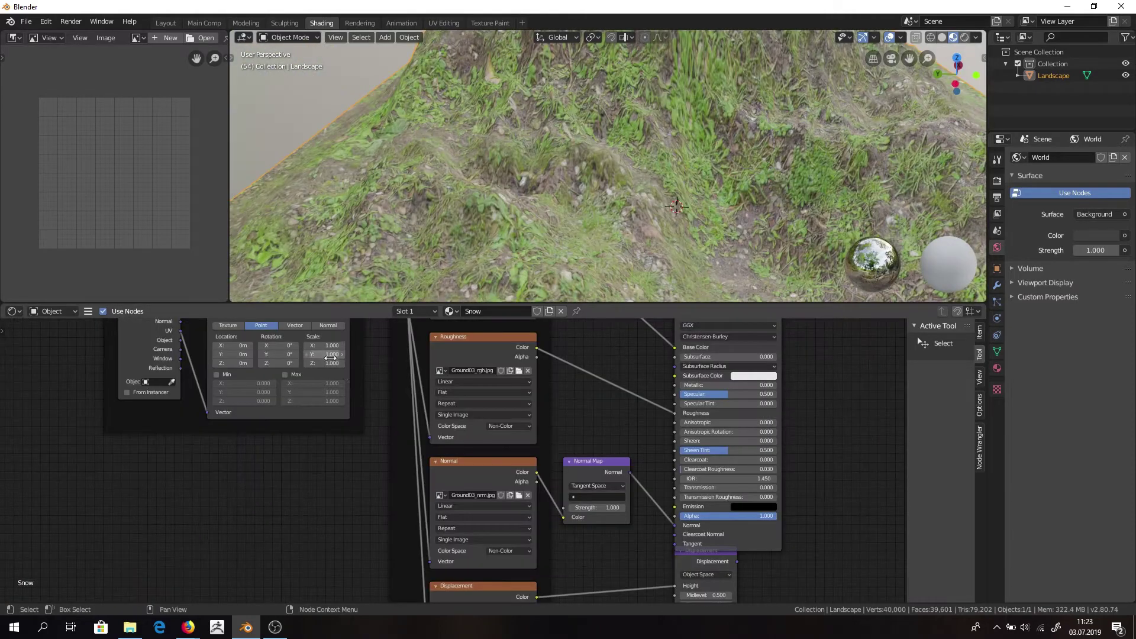
scroll(359, 373, down, 12)
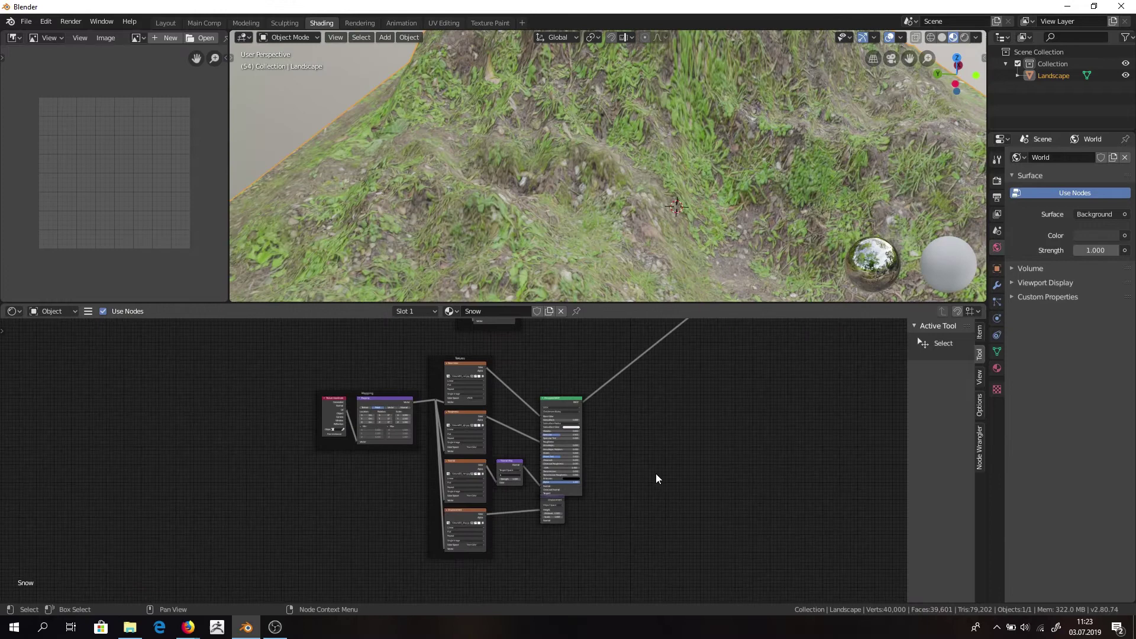
scroll(650, 214, down, 2)
scroll(650, 216, down, 6)
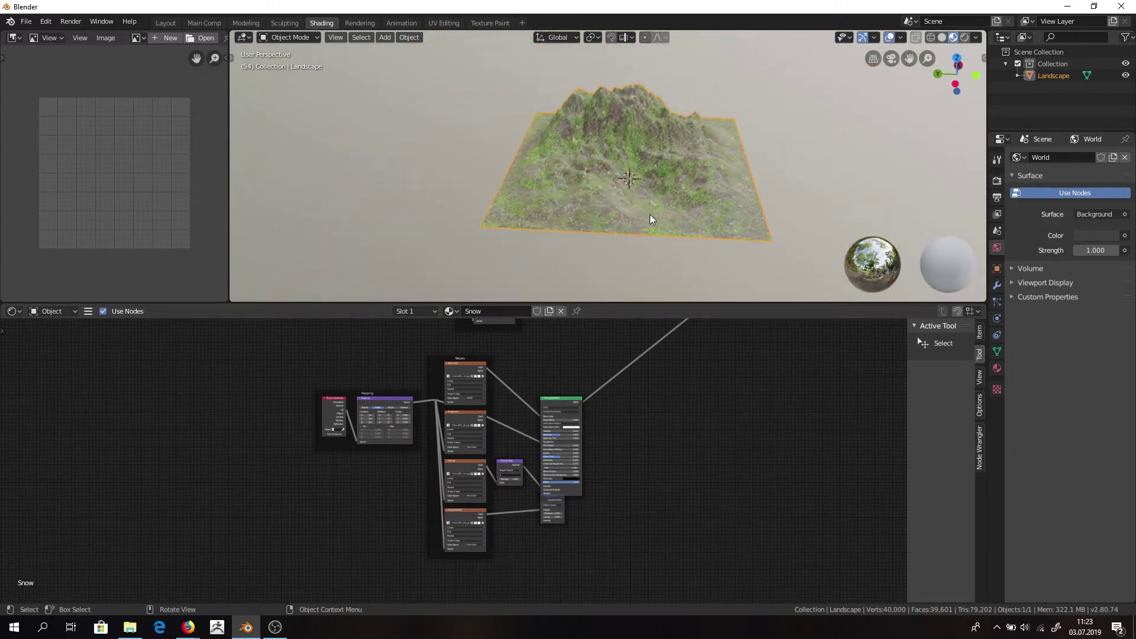
scroll(559, 264, up, 5)
scroll(405, 421, up, 3)
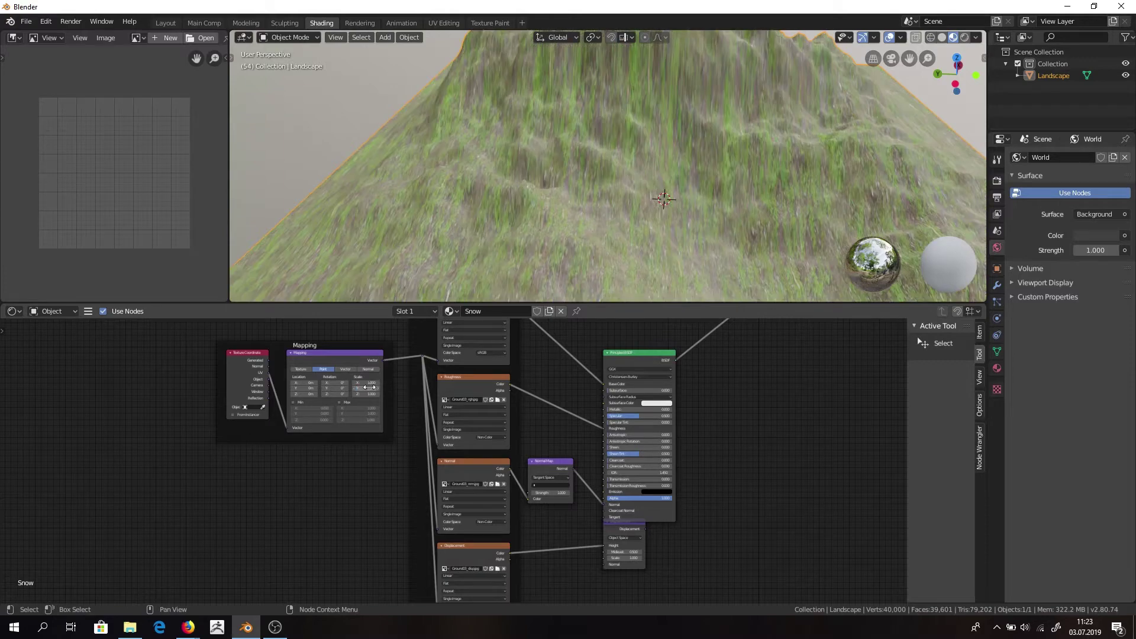
scroll(369, 388, up, 3)
click(314, 327)
text(4)
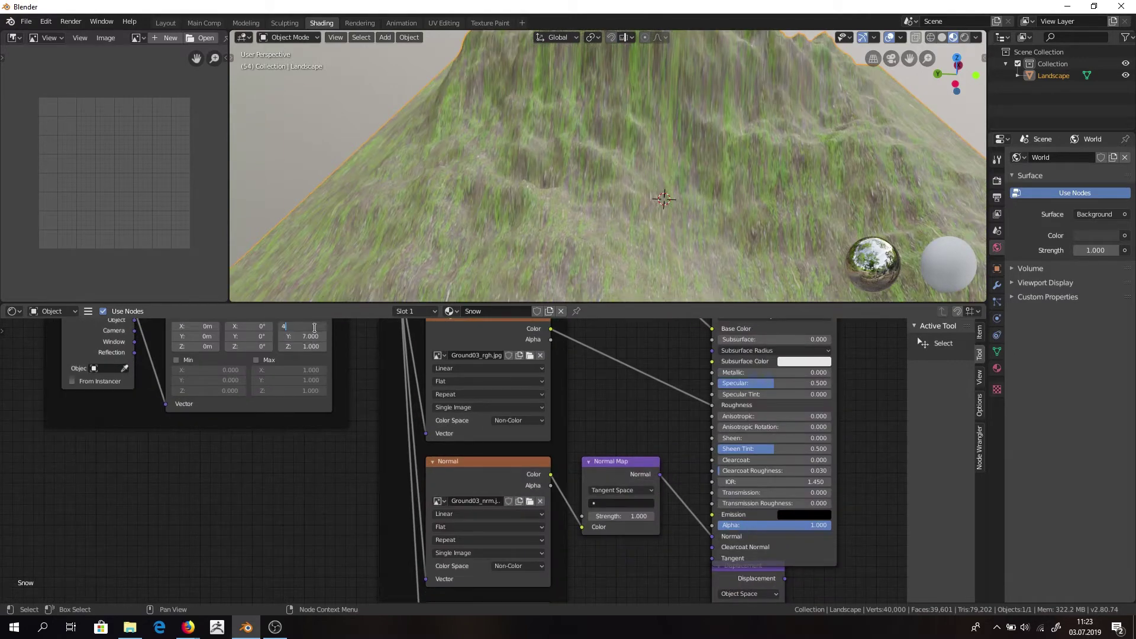
key(Tab)
text(4)
key(Return)
Inspect the ground texture up close and set the ground Mapping node's X and Y scale to 6.
scroll(584, 187, down, 5)
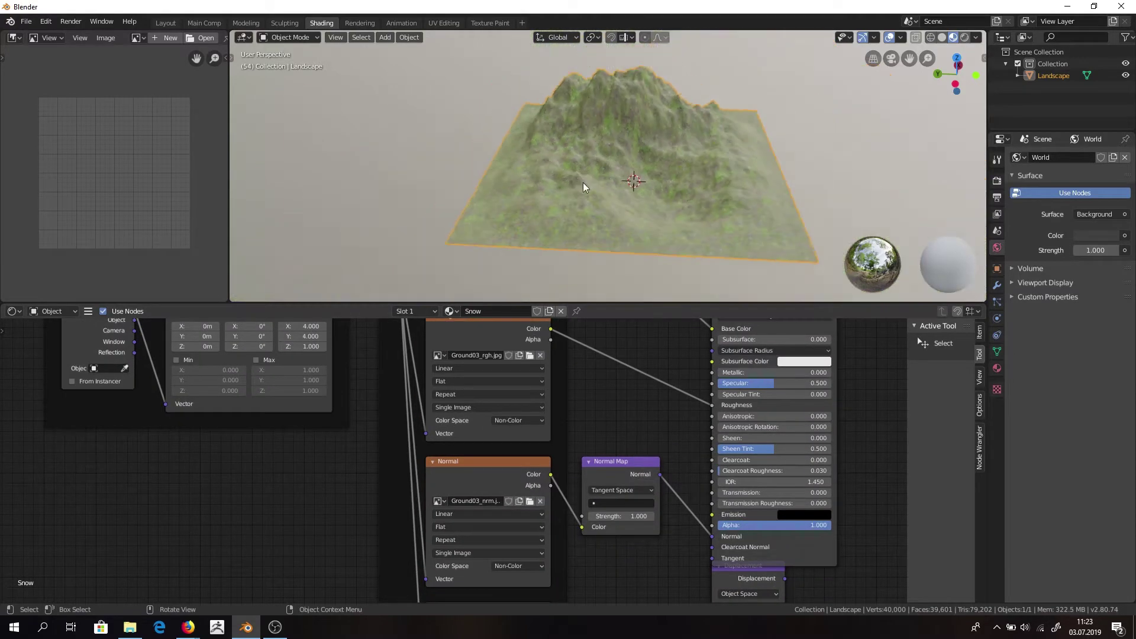
scroll(584, 187, up, 6)
middle_drag(584, 216, 569, 184)
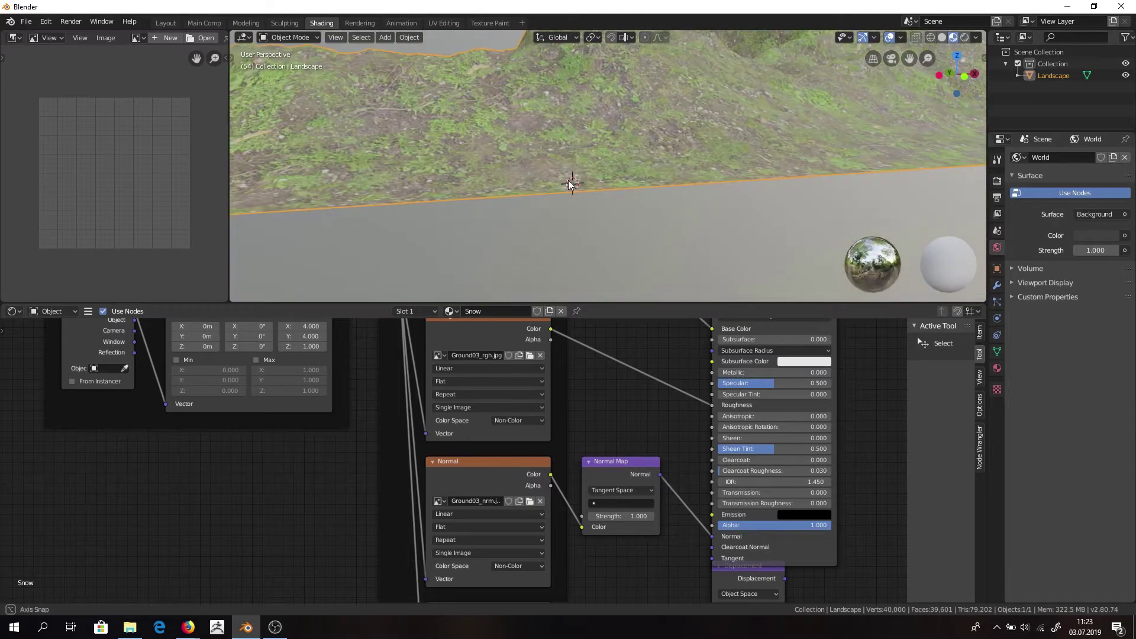
click(303, 326)
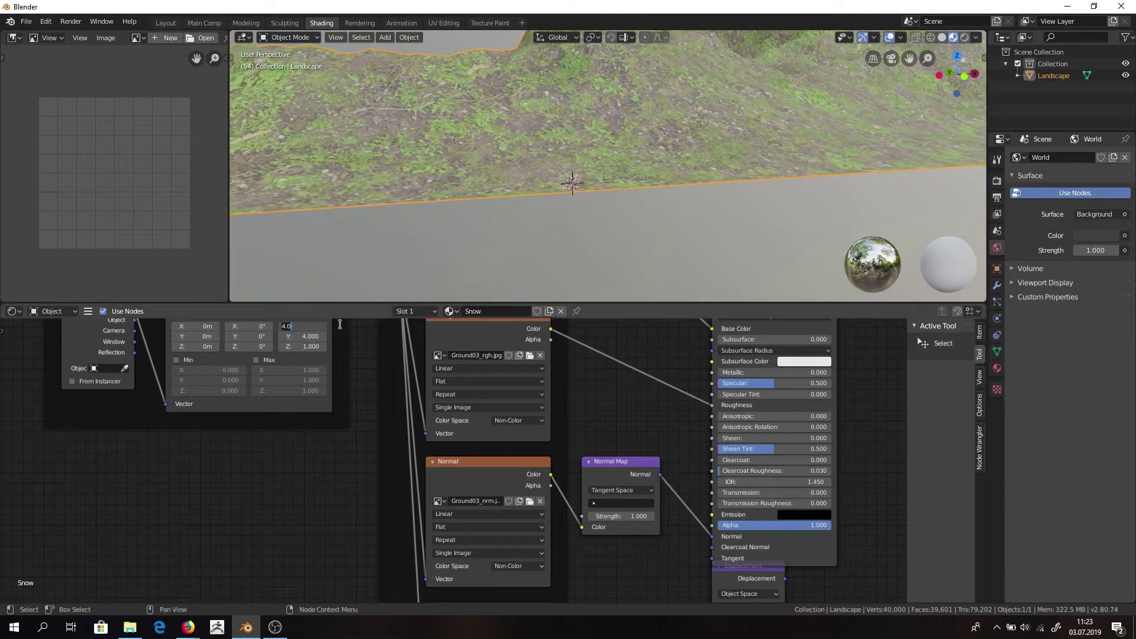
key(Return)
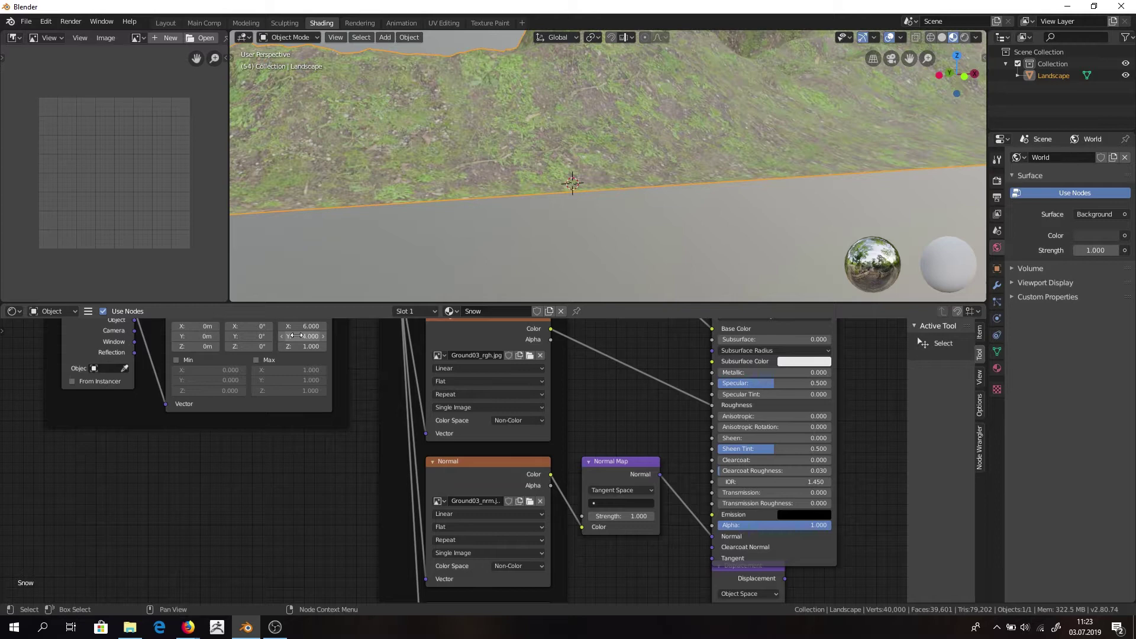
click(310, 336)
text(6)
key(Return)
Move the Material Output node to leave room between it and the rock and ground shaders.
scroll(436, 148, down, 6)
middle_drag(437, 148, 416, 123)
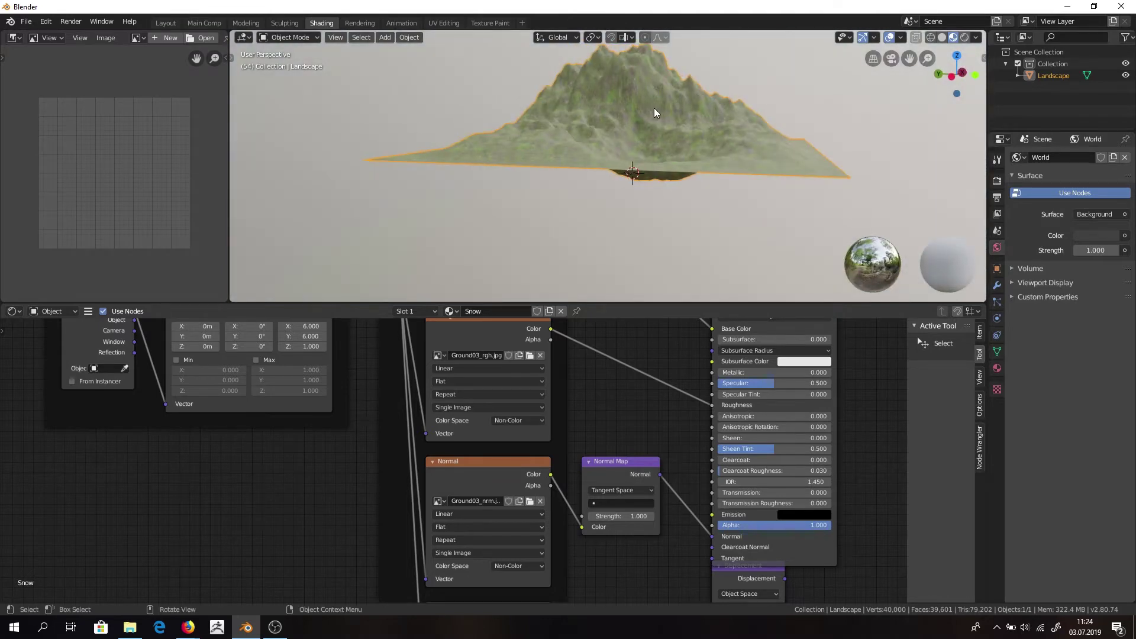
middle_drag(653, 107, 651, 137)
scroll(847, 350, down, 2)
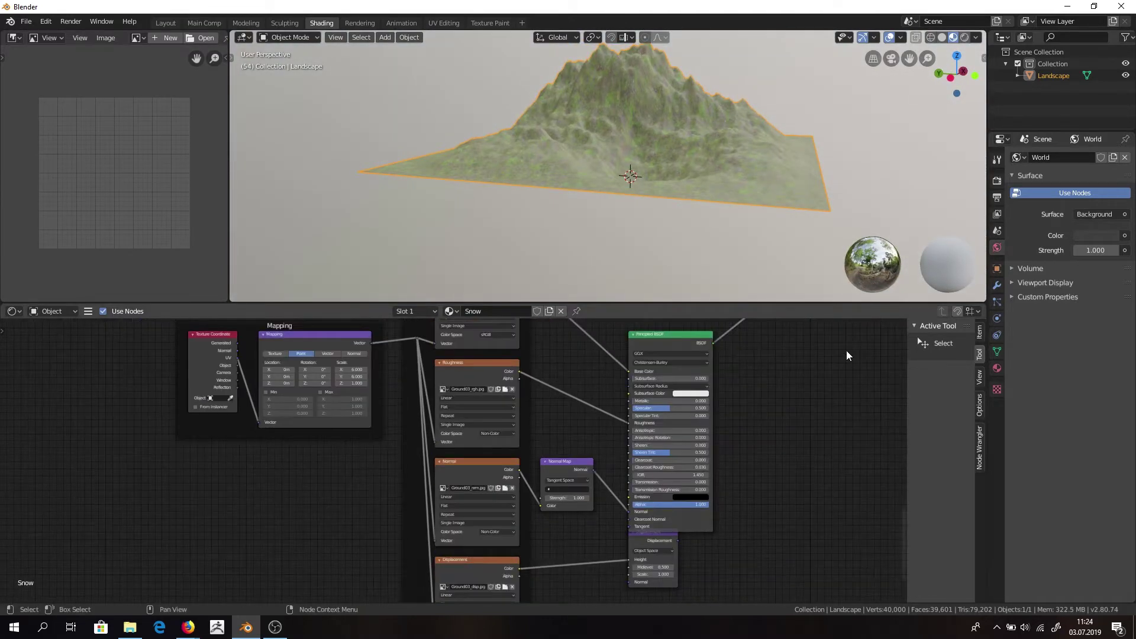
middle_drag(846, 350, 388, 578)
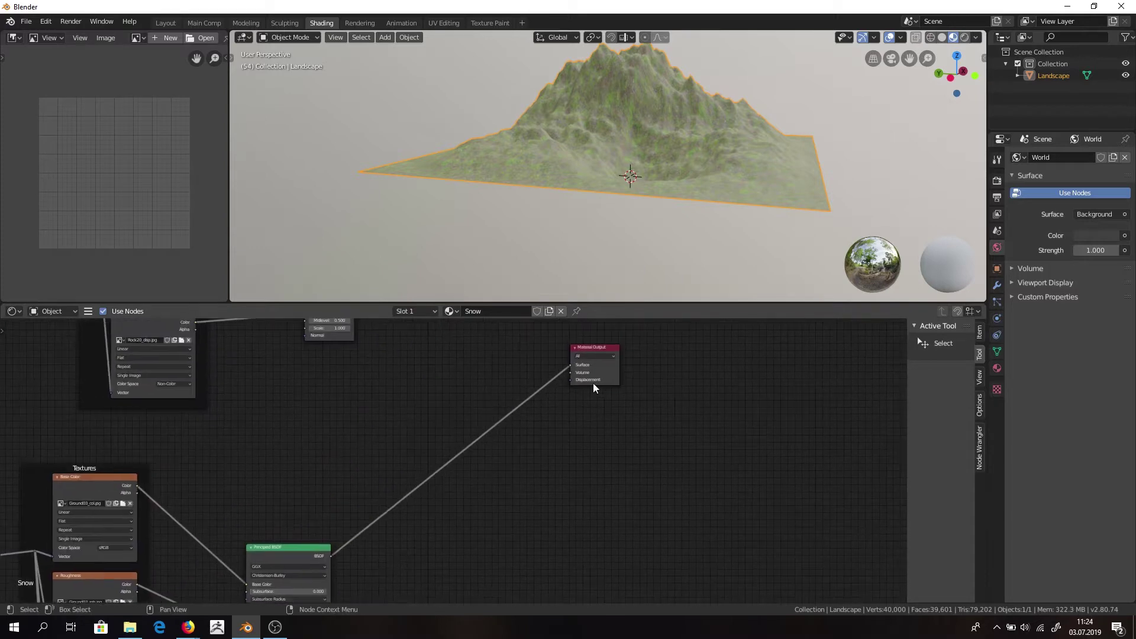
mouse_move(601, 342)
mouse_down()
mouse_move(638, 386)
mouse_move(609, 338)
mouse_up()
middle_drag(609, 338, 606, 448)
scroll(590, 426, down, 4)
middle_drag(506, 464, 481, 419)
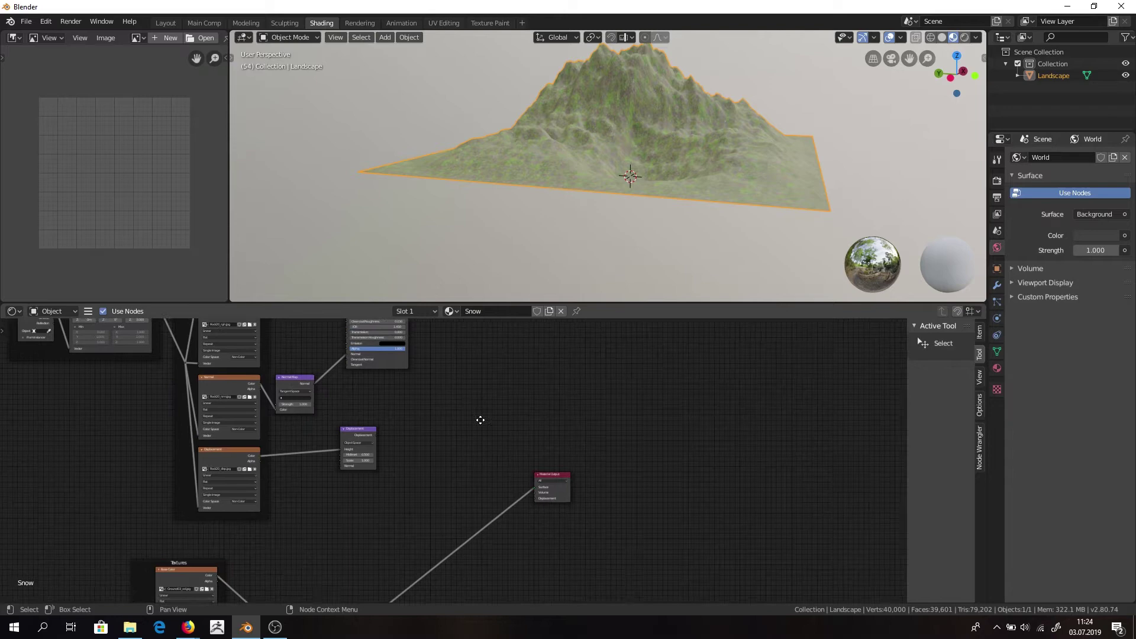
drag(544, 443, 592, 441)
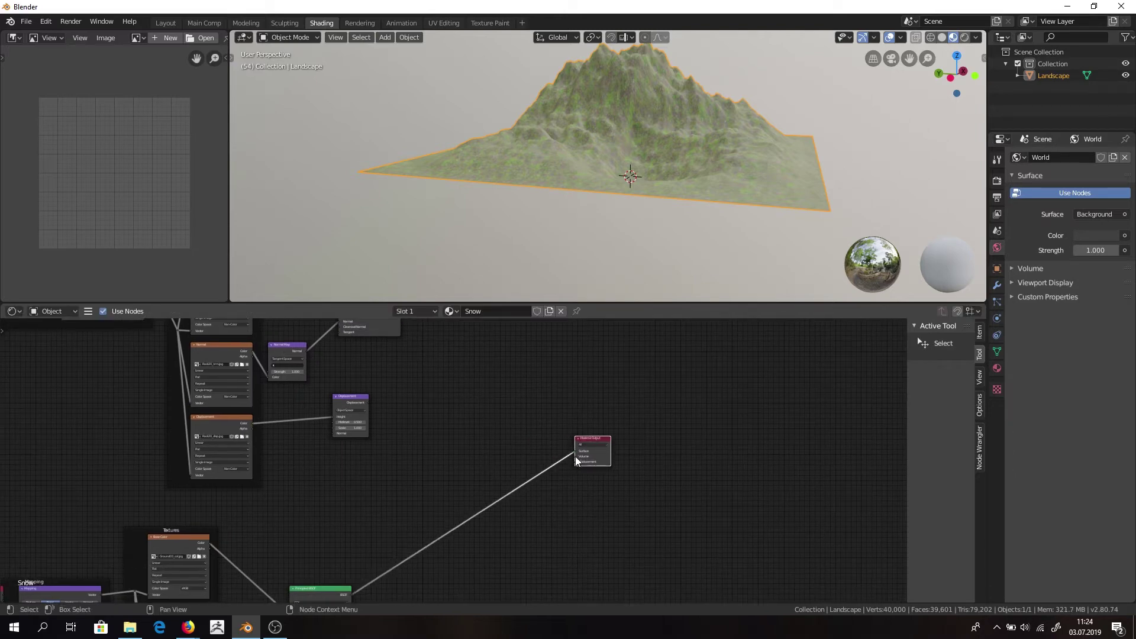
Add a Mix Shader node and place it just before the Material Output, above the ground shader's link.
key(shift+a)
click(514, 424)
text(mix)
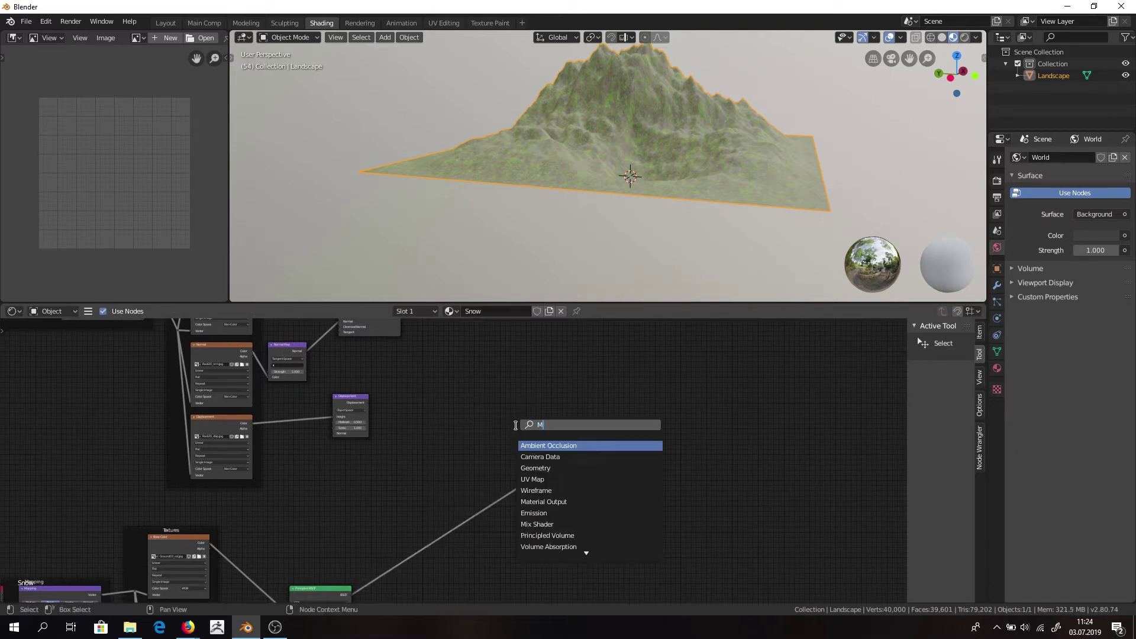
key(Return)
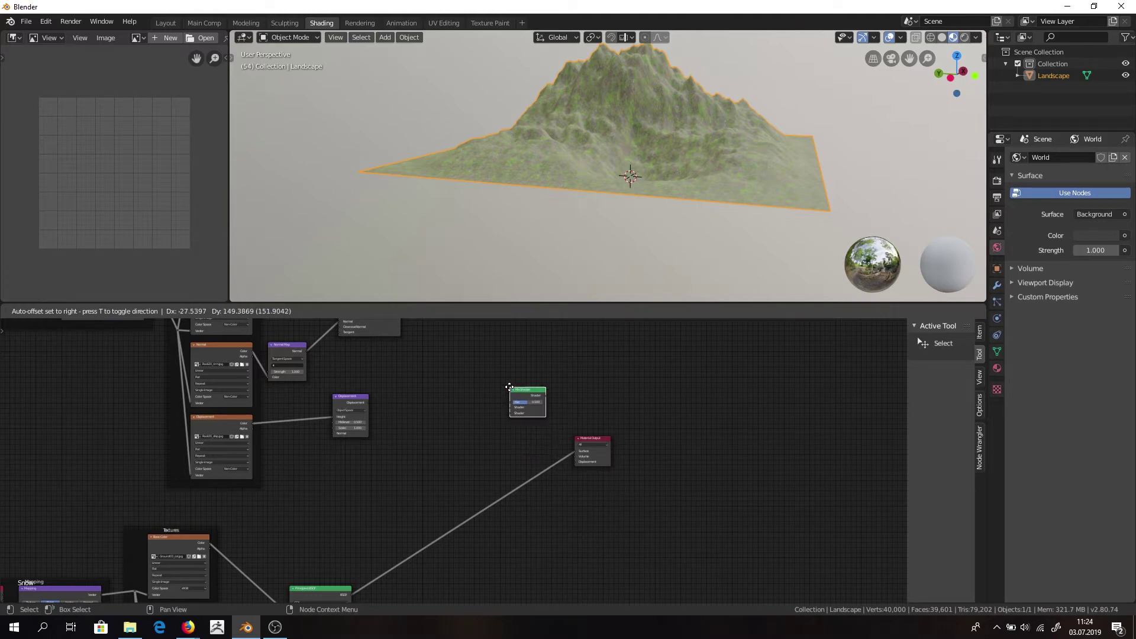
click(510, 388)
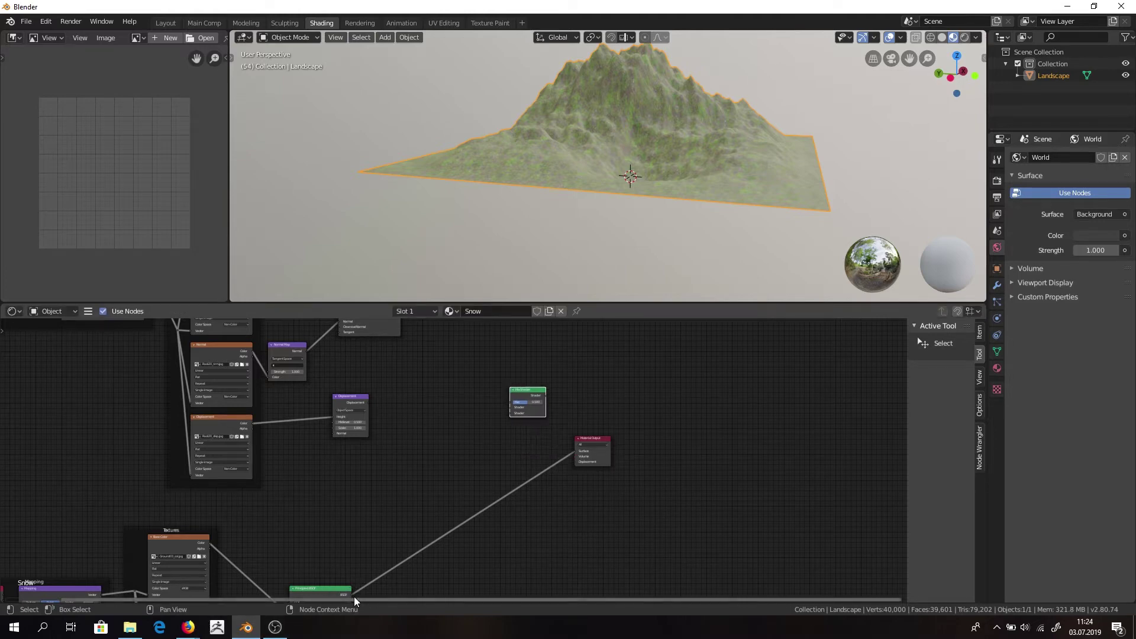
Connect the rock and ground shaders to the Mix Shader's two shader inputs, link its output to the Material Output's Surface, and inspect the blend.
drag(350, 596, 512, 414)
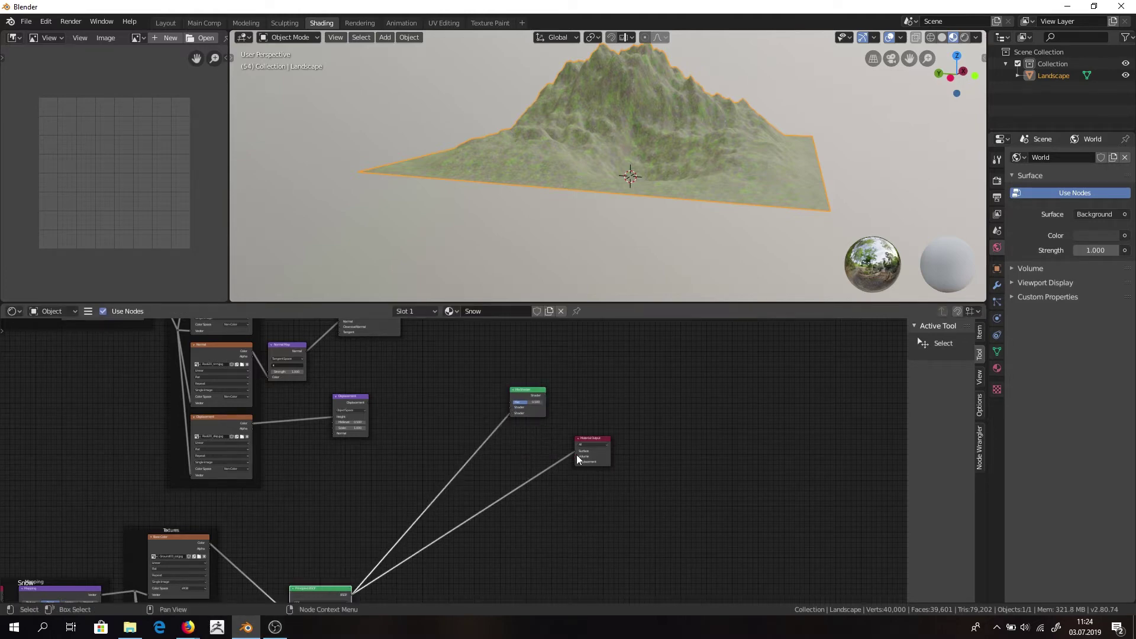
drag(574, 452, 491, 451)
middle_drag(456, 392, 480, 502)
middle_drag(412, 346, 406, 369)
drag(399, 365, 509, 577)
middle_drag(526, 591, 471, 372)
drag(469, 385, 609, 371)
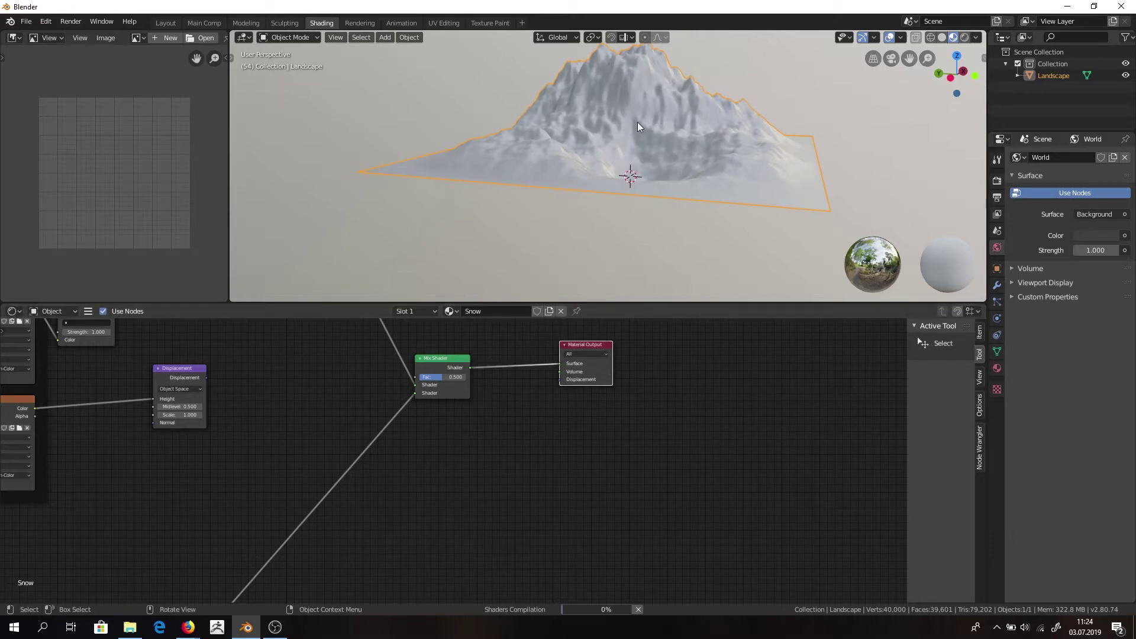
scroll(676, 114, up, 3)
middle_drag(663, 126, 285, 197)
scroll(605, 150, up, 1)
middle_drag(355, 180, 599, 147)
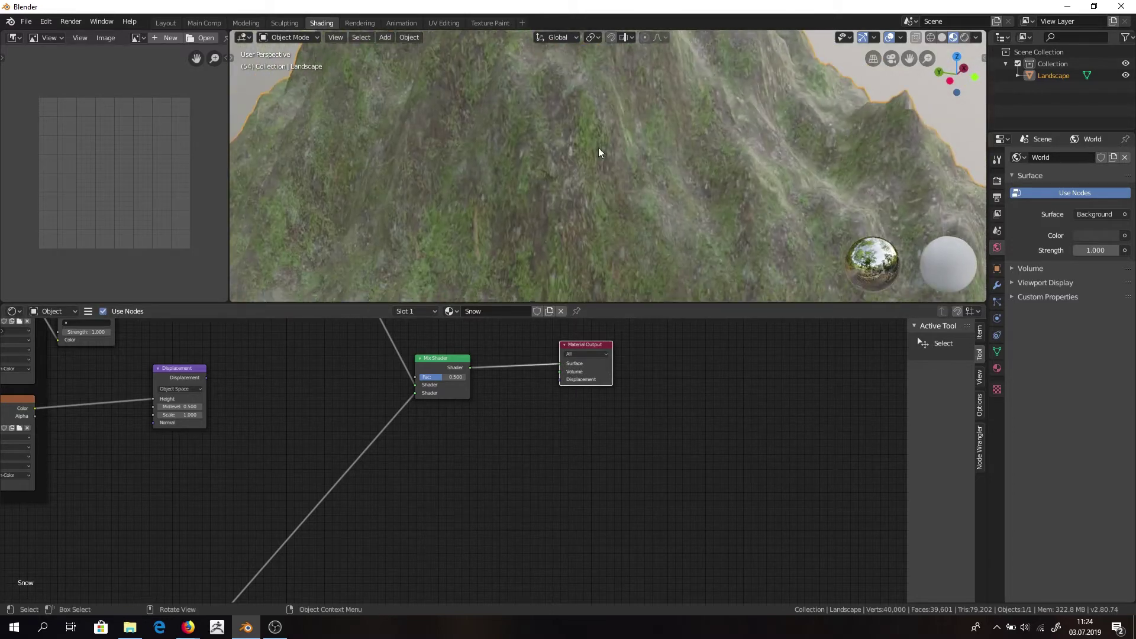
Add an Image Texture node and place it unconnected above the Mix Shader.
scroll(562, 359, down, 3)
middle_drag(562, 358, 572, 422)
scroll(456, 465, up, 7)
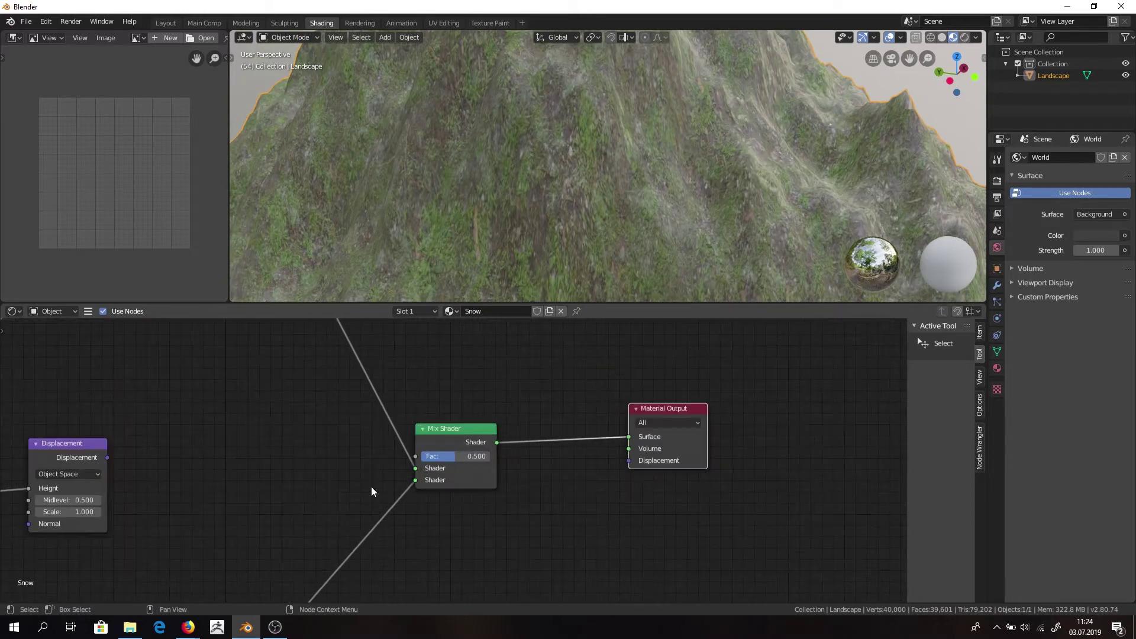
middle_drag(459, 430, 470, 464)
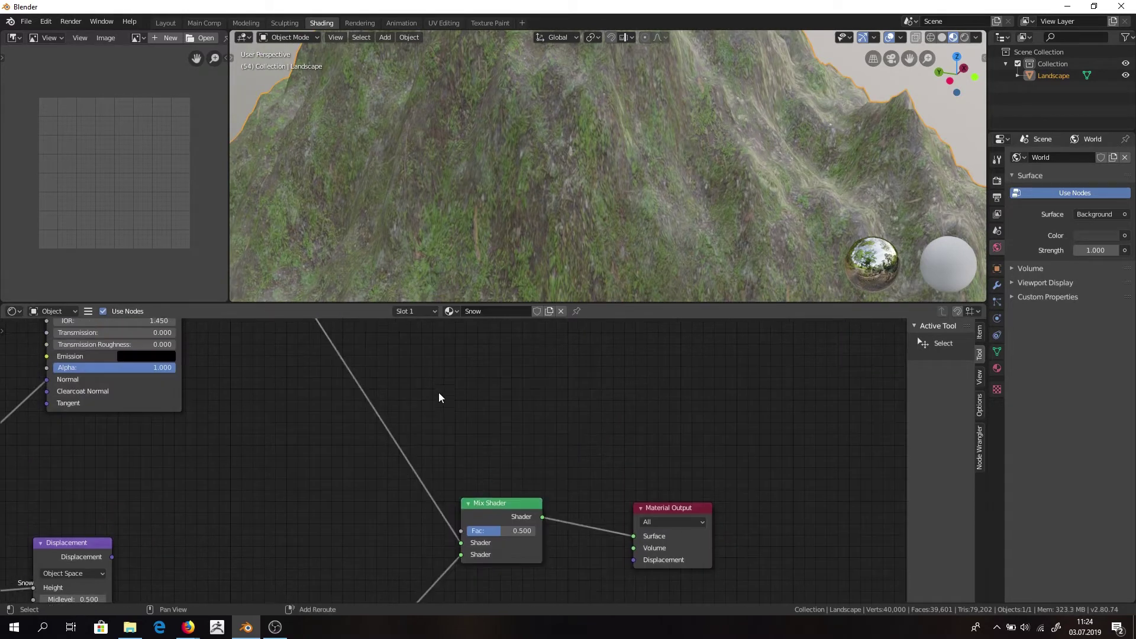
key(shift+a)
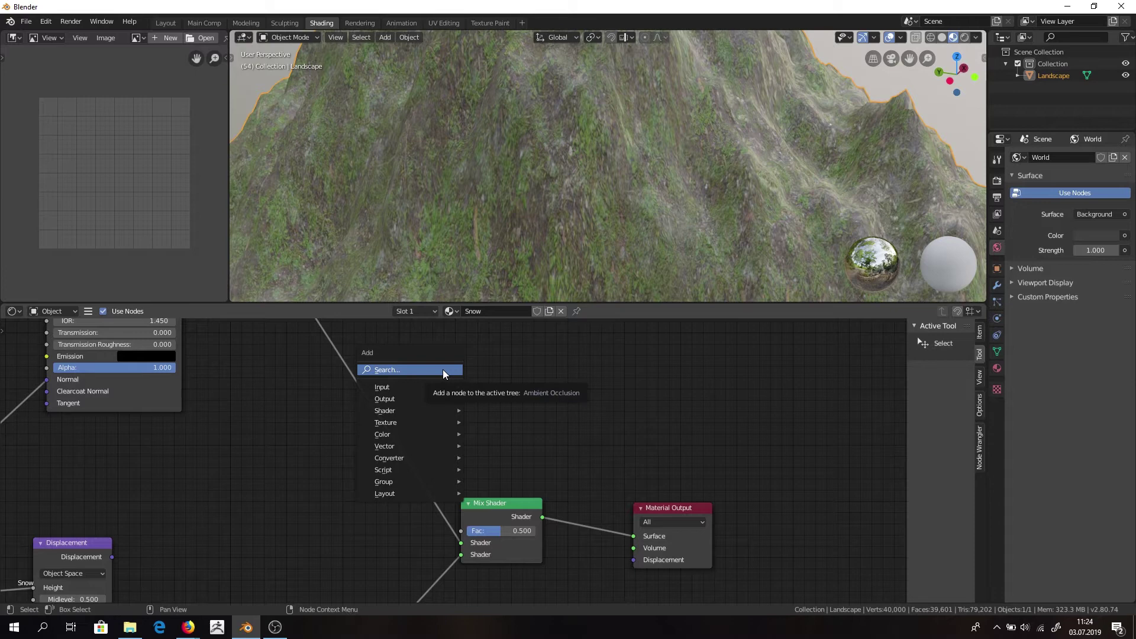
click(442, 369)
text(image)
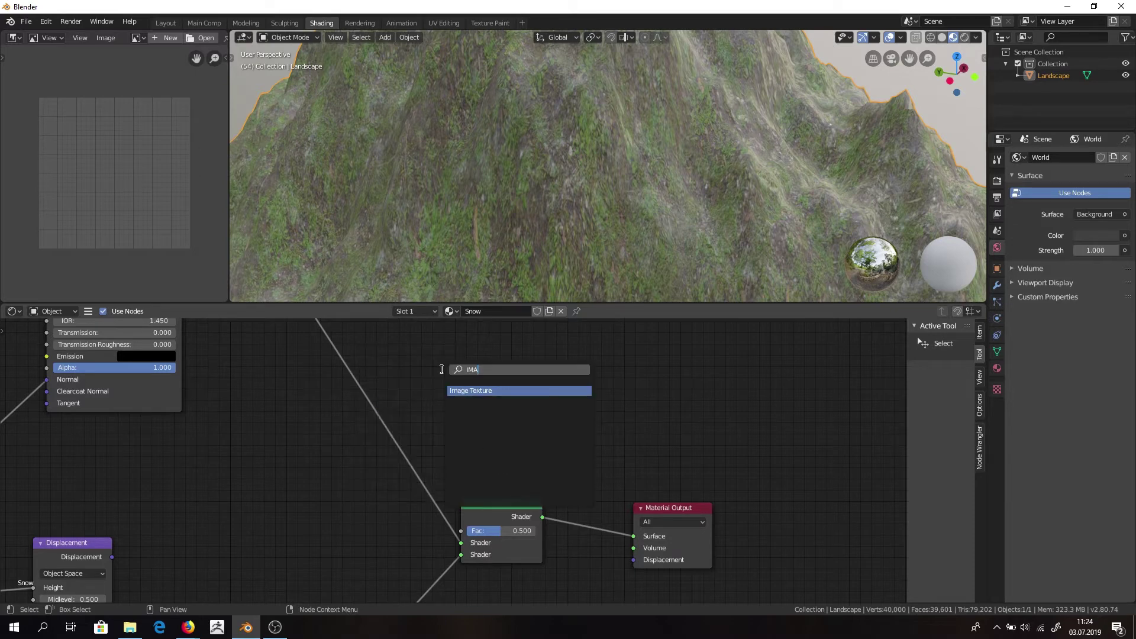
key(Return)
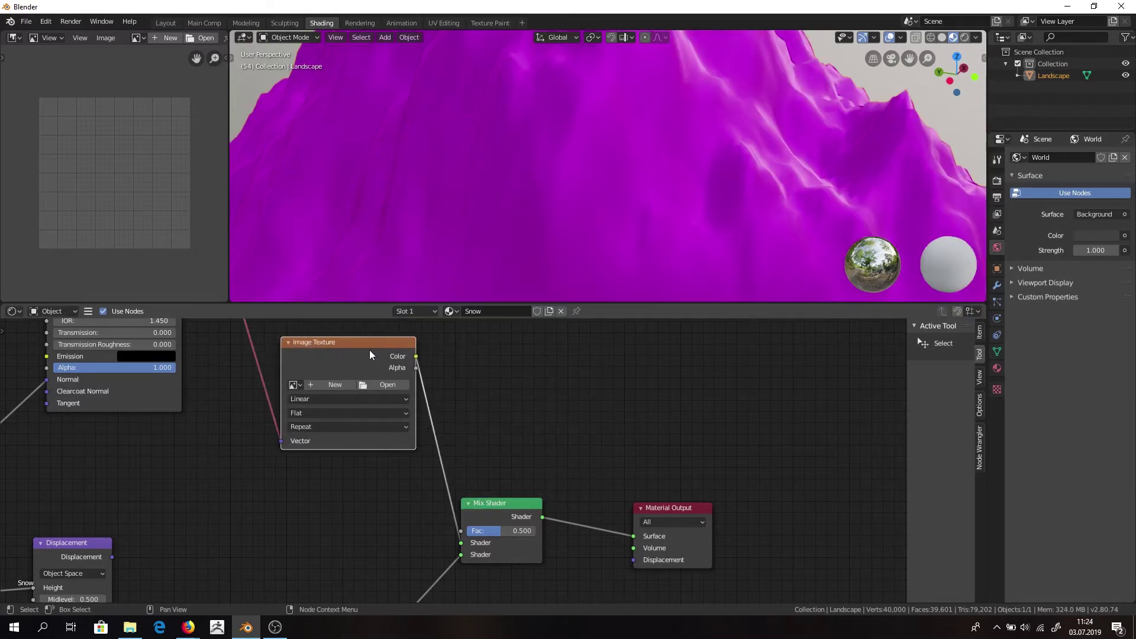
click(467, 596)
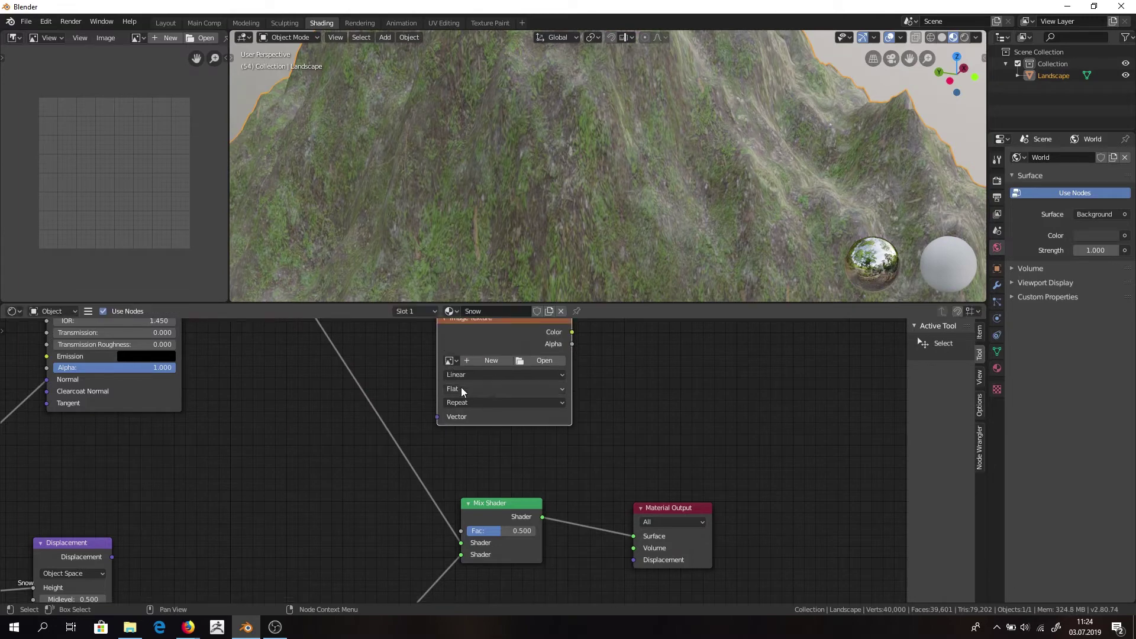
Create a new blank black image for the Image Texture node, editing its width and height.
scroll(626, 404, down, 2)
middle_drag(502, 403, 489, 481)
click(469, 454)
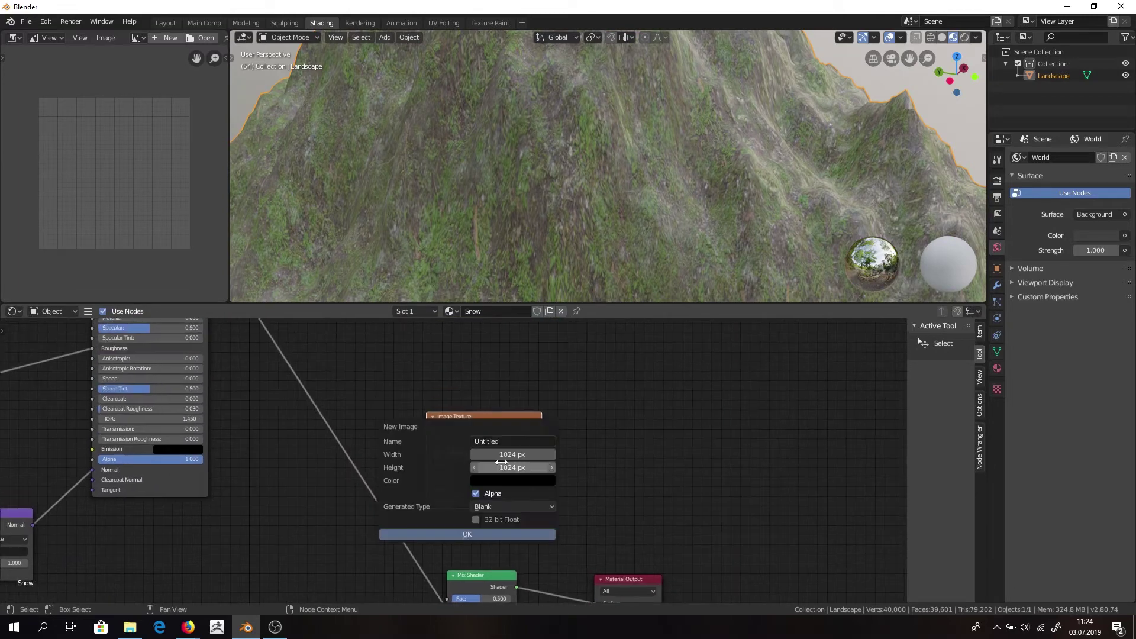
click(506, 454)
key(Tab)
click(478, 532)
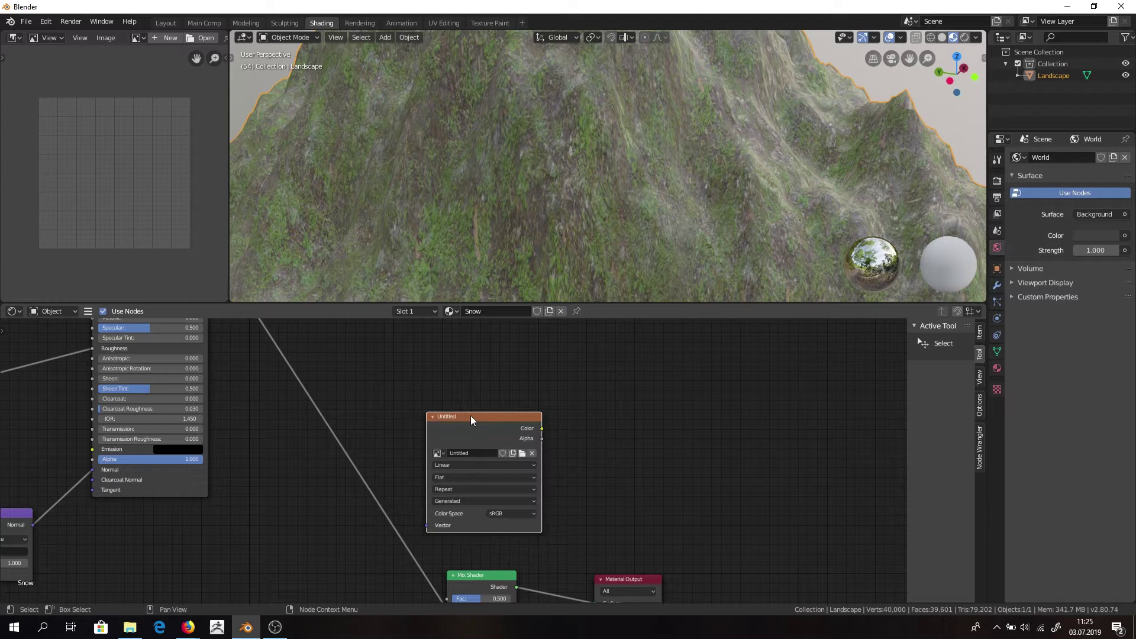
Move the Image Texture node up, away from the Mix Shader, and rename its image mixed_grass/rock.
drag(471, 416, 406, 363)
click(385, 365)
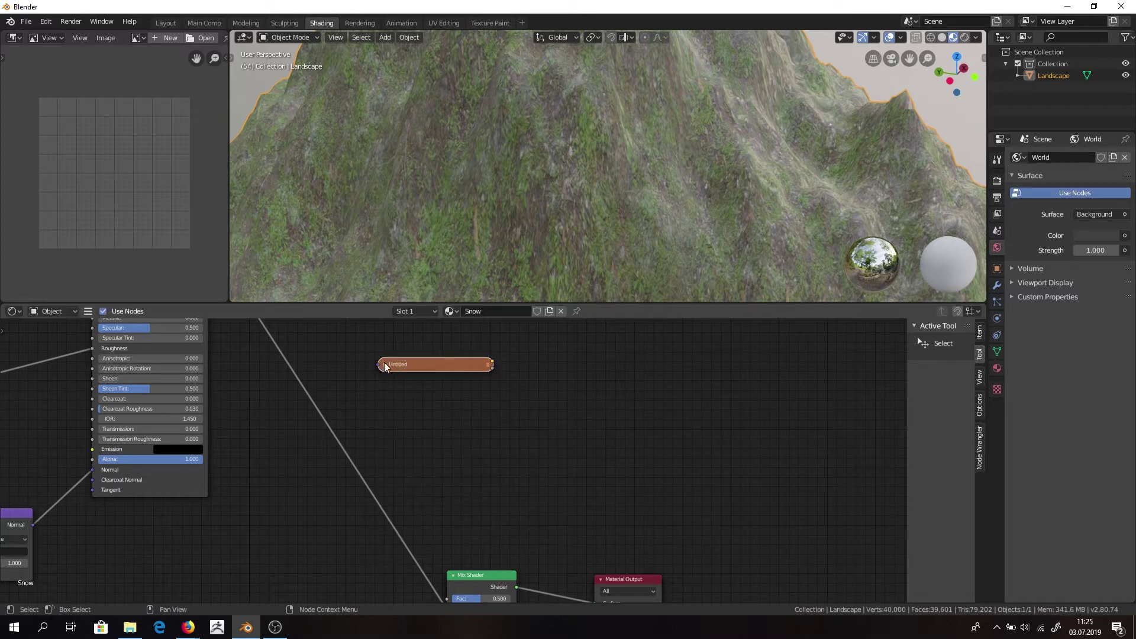
click(384, 364)
click(416, 401)
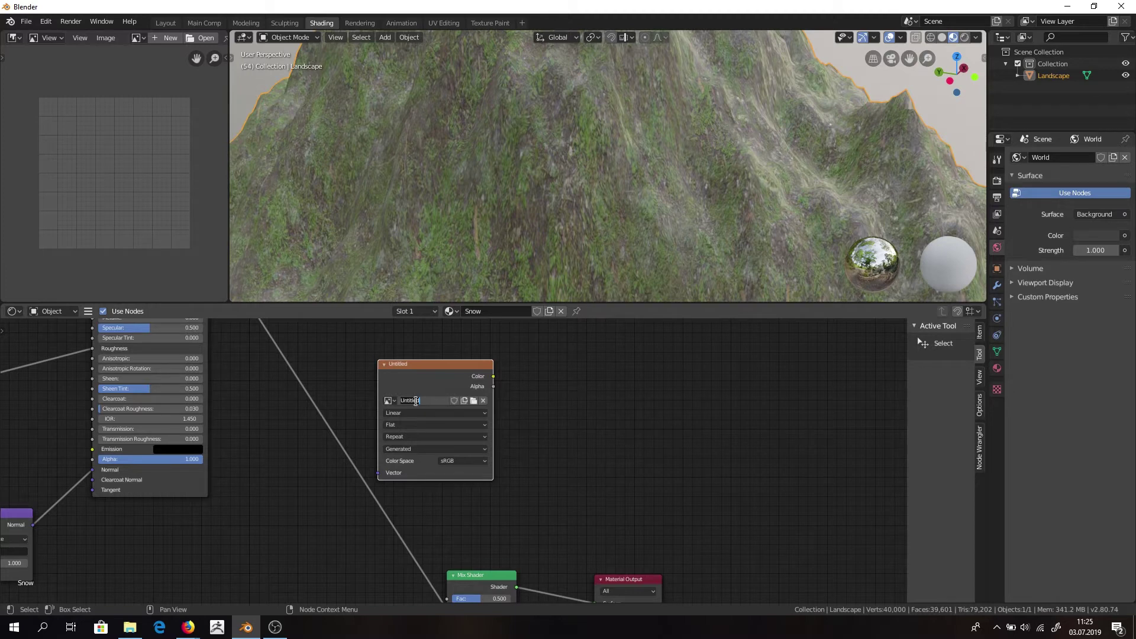
text(mi)
key(BackSpace)
text(xed_grass/rock)
key(Return)
Connect the mixed_grass/rock image's Color output to the Mix Shader's Fac input and check the effect on the landscape.
scroll(456, 359, down, 2)
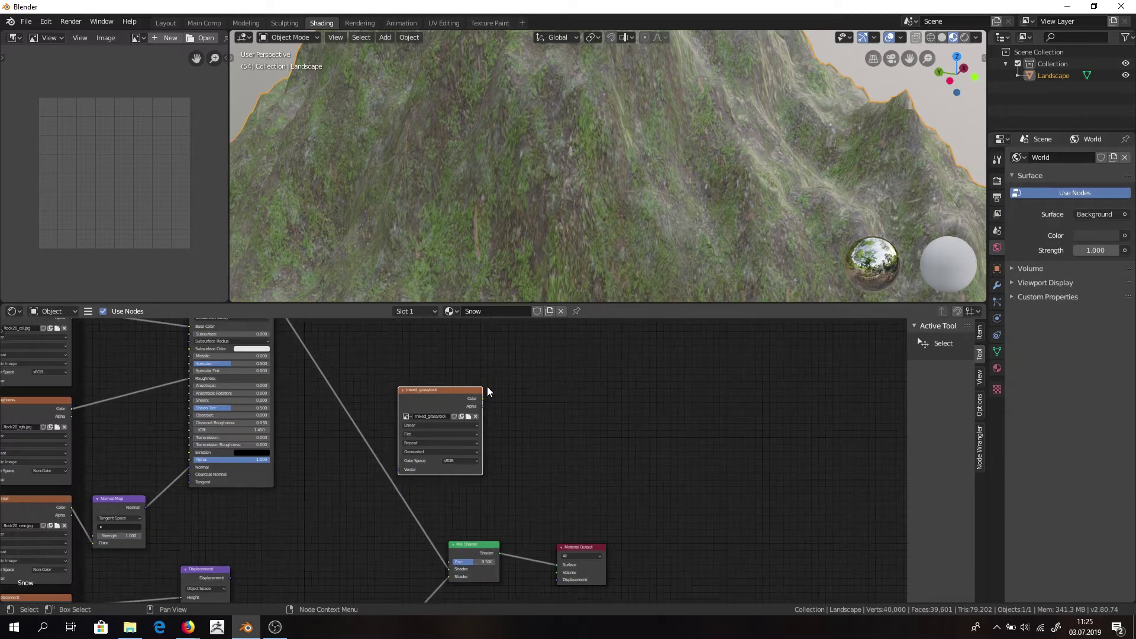
middle_drag(488, 386, 466, 367)
drag(468, 359, 434, 523)
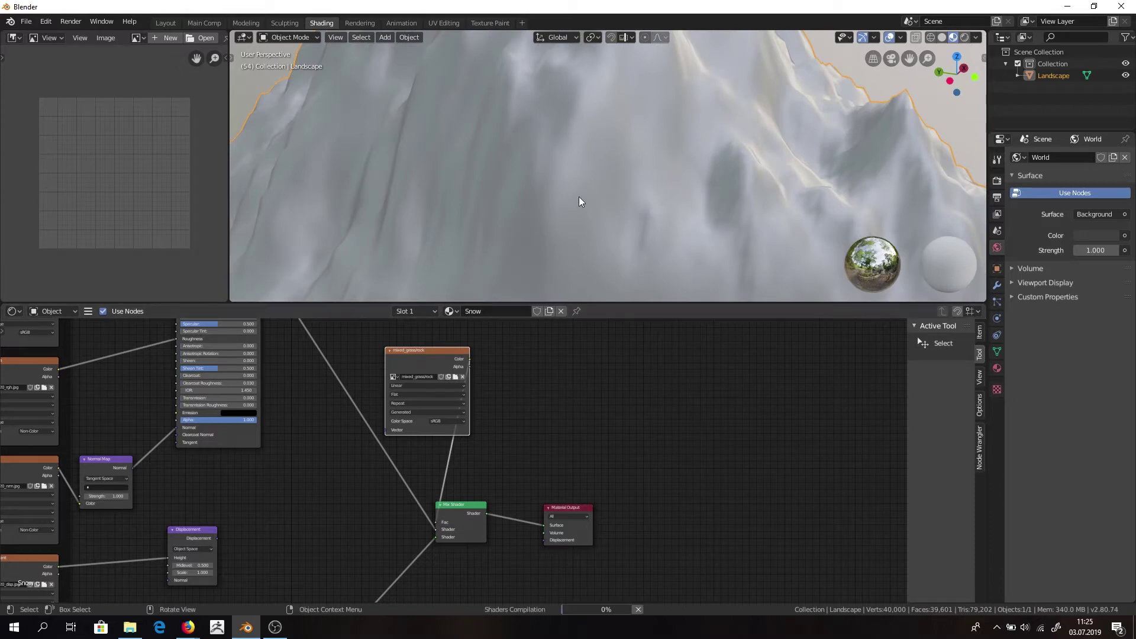
scroll(579, 197, down, 6)
scroll(578, 202, up, 3)
scroll(550, 213, down, 5)
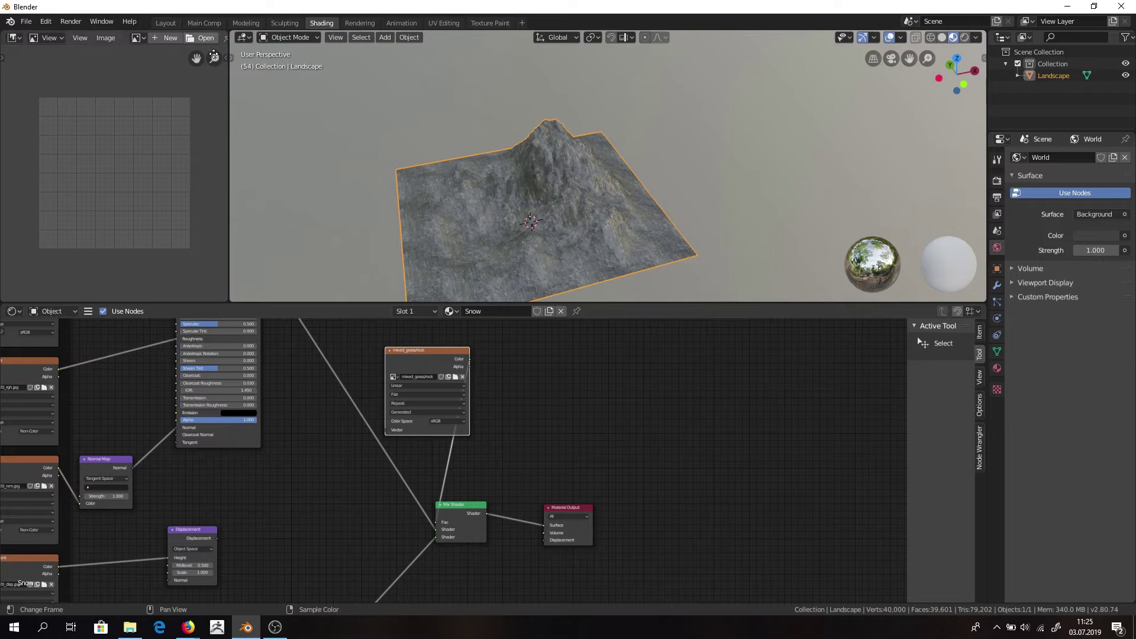
Switch to the Layout workspace and put the Landscape object into Texture Paint mode.
click(159, 24)
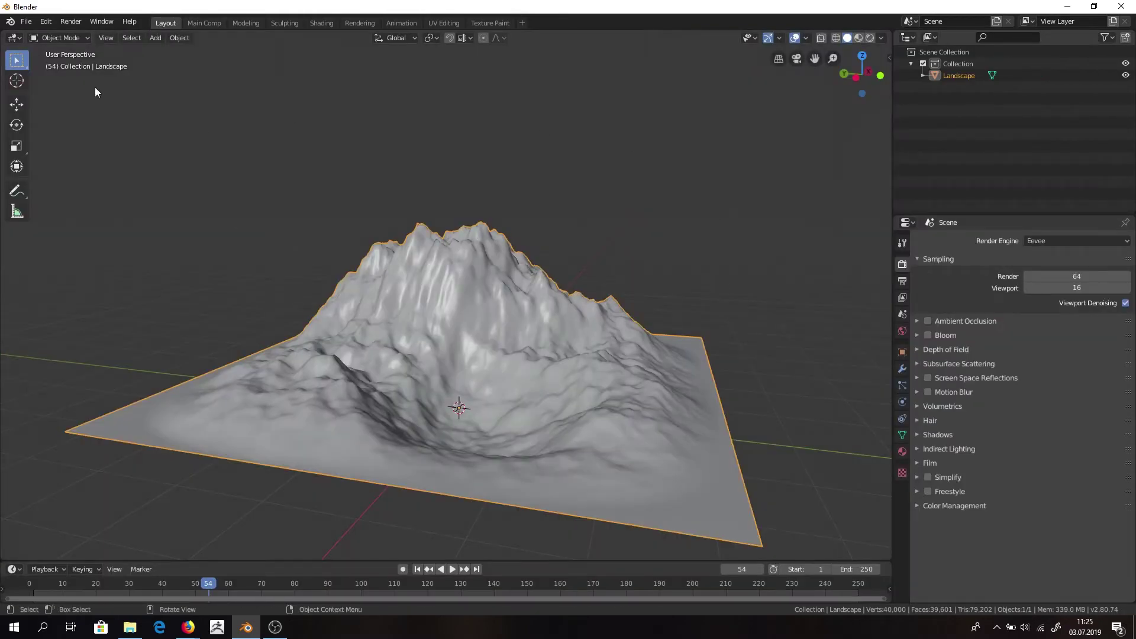
click(59, 38)
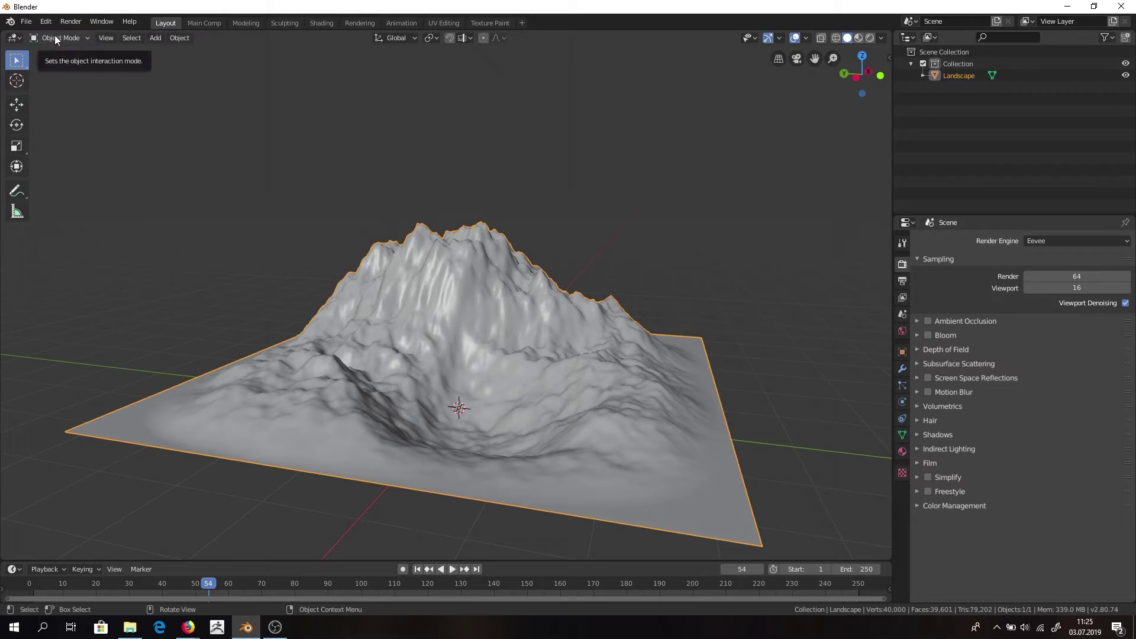
click(54, 34)
click(57, 117)
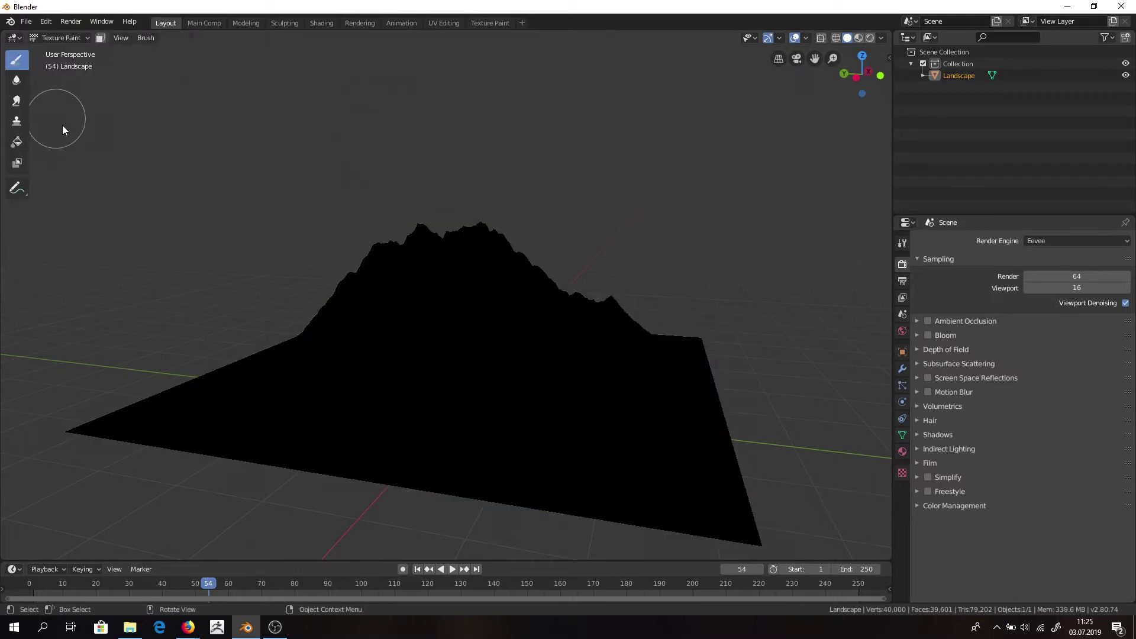
Set the Texture Paint overlay opacity to 0 and show the landscape with its materials in LookDev shading.
click(804, 37)
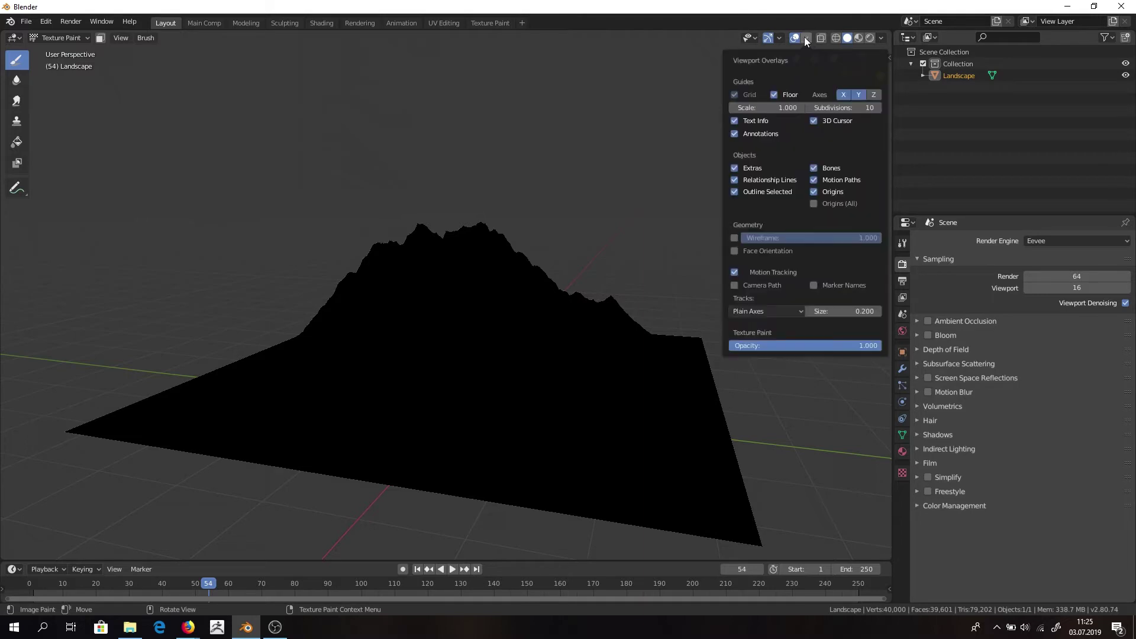
drag(868, 346, 733, 347)
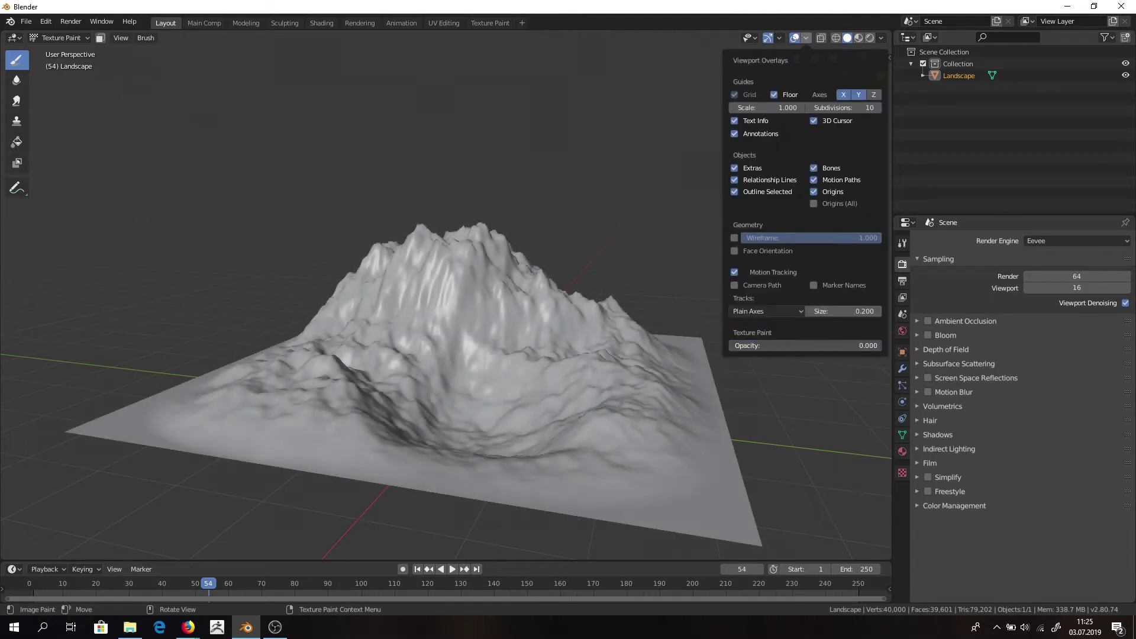
click(859, 38)
mouse_move(632, 157)
middle_down()
mouse_move(649, 198)
mouse_move(630, 140)
mouse_move(673, 290)
mouse_move(884, 417)
middle_up()
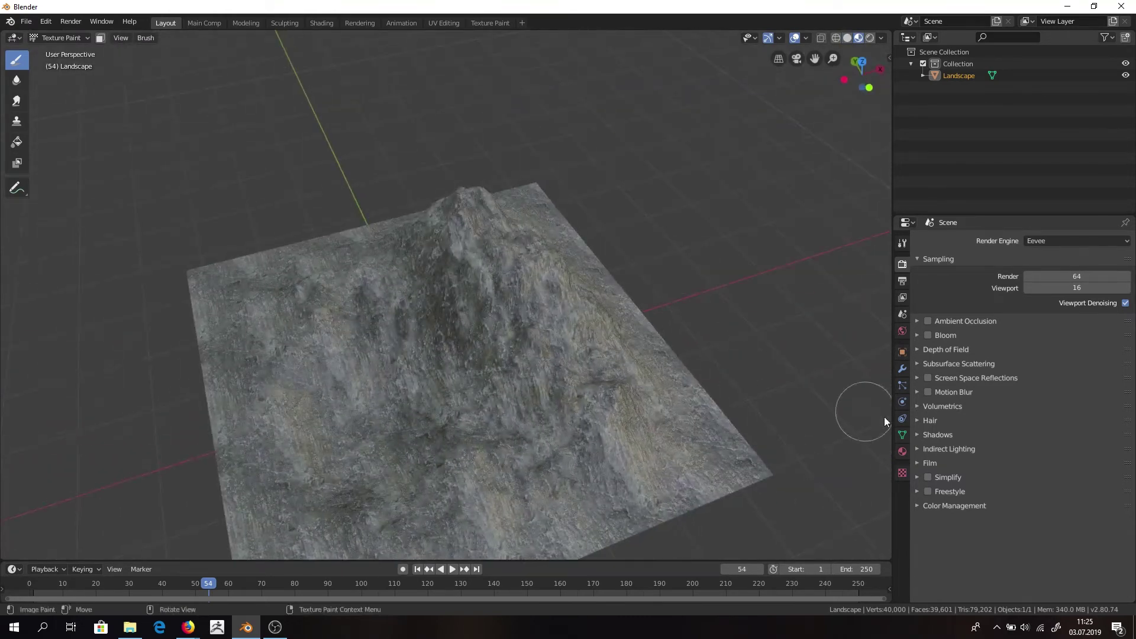
Open the active brush's settings and set the TexDraw brush strength to 1.000.
click(902, 241)
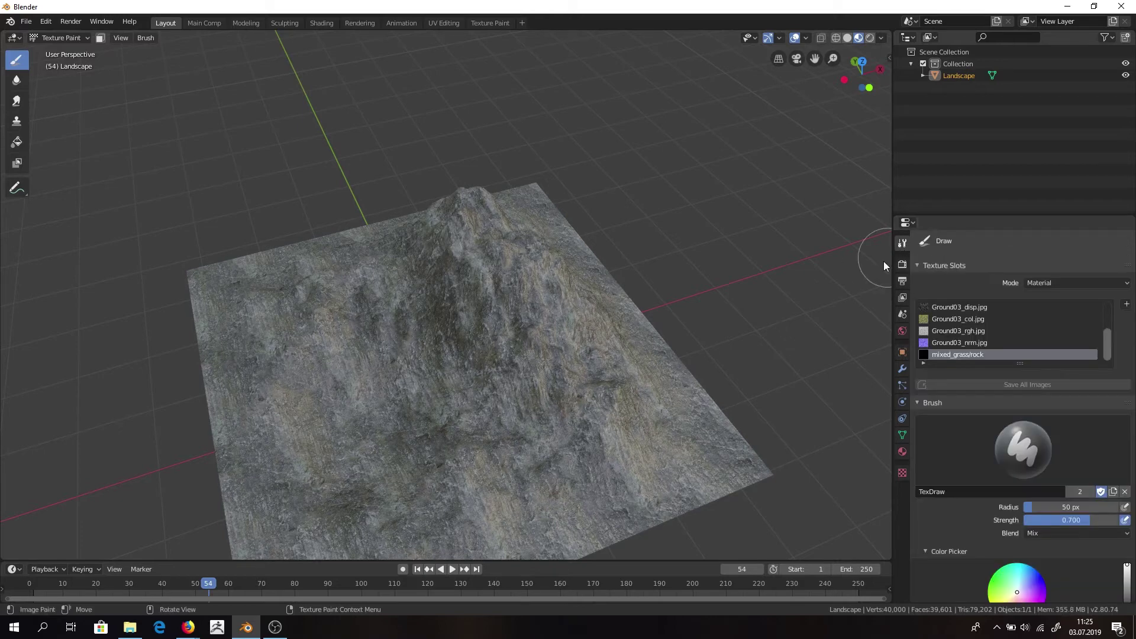
scroll(928, 550, down, 2)
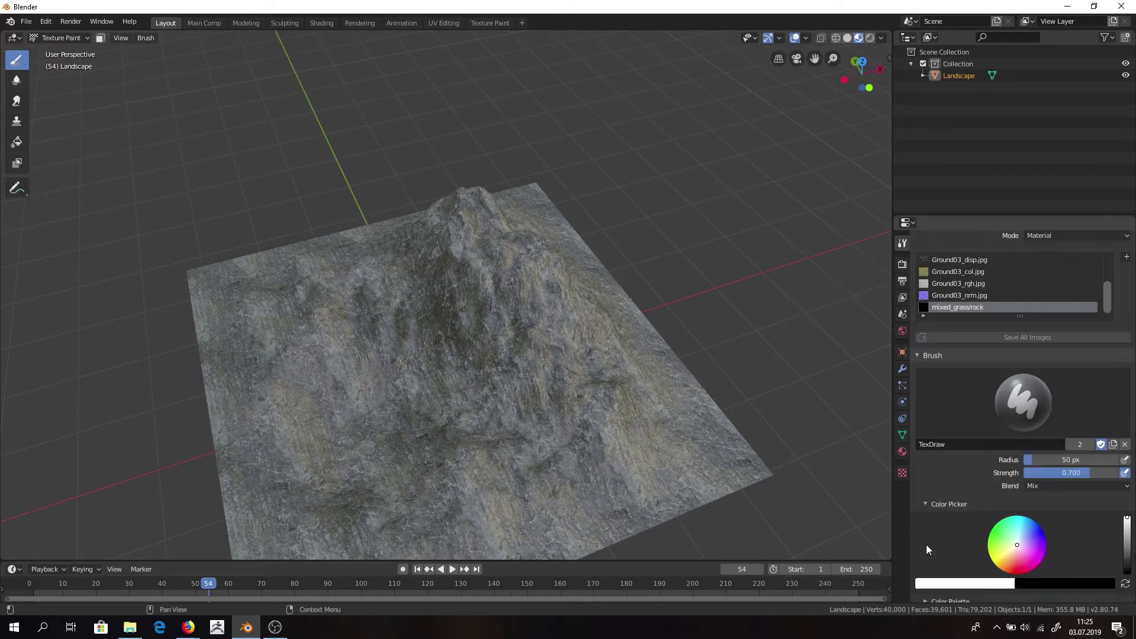
scroll(926, 550, down, 3)
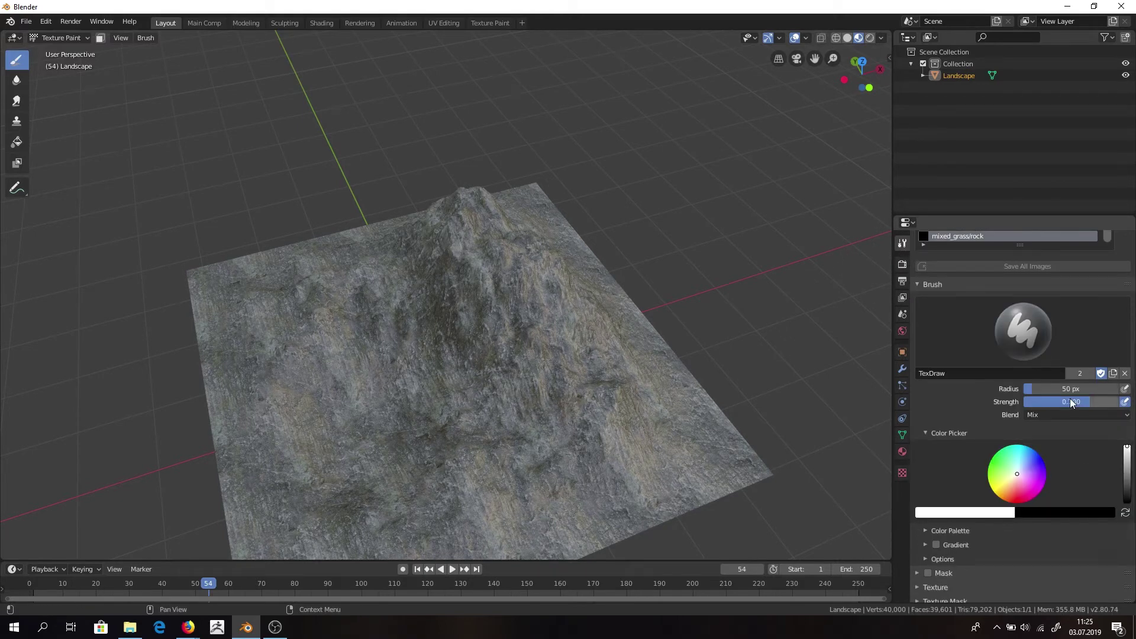
Paint white on the mixed_grass/rock mask along the landscape's flat outer edges to bring in the ground texture.
shift+middle_drag(781, 361, 723, 192)
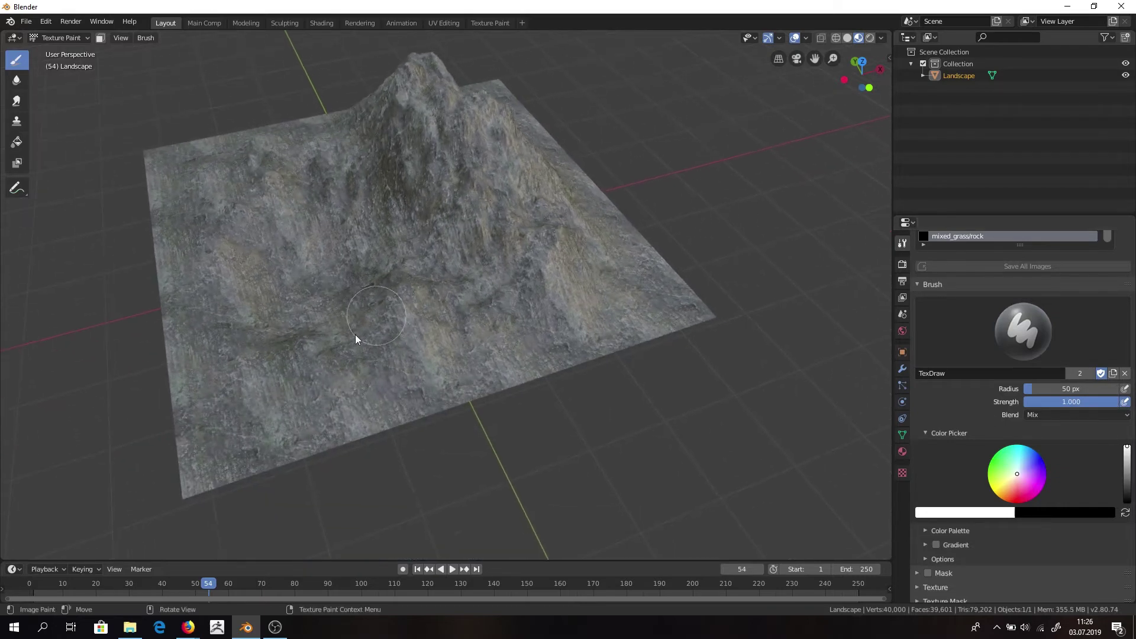
scroll(230, 461, up, 2)
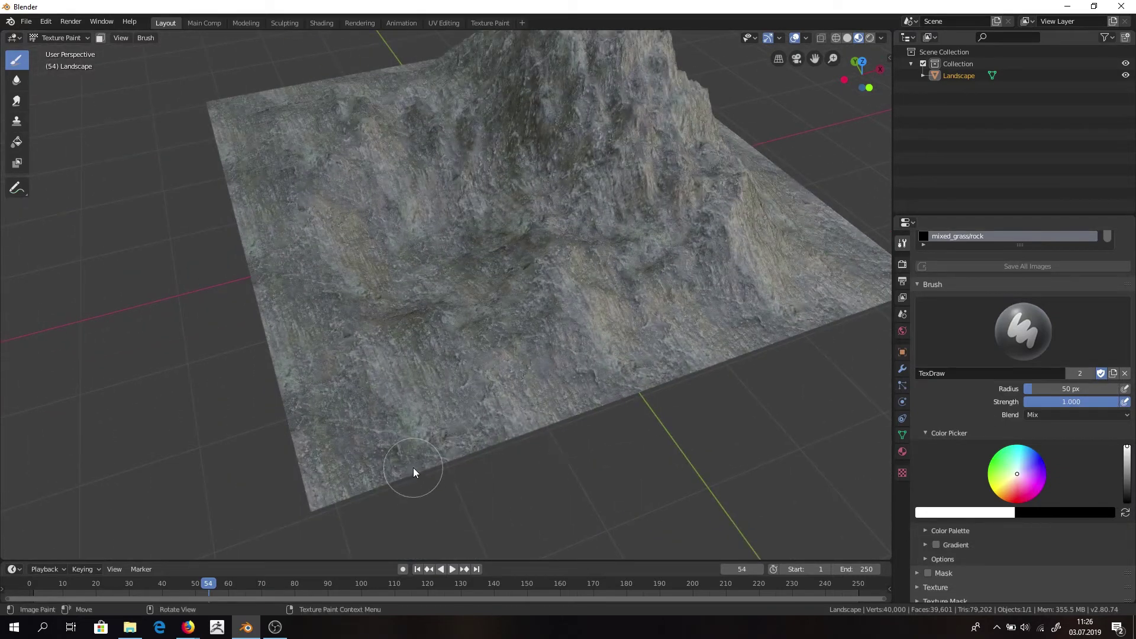
mouse_move(413, 471)
mouse_down()
mouse_move(297, 481)
mouse_move(320, 455)
mouse_move(398, 486)
mouse_move(443, 457)
mouse_move(520, 441)
mouse_move(503, 411)
mouse_move(580, 420)
mouse_move(655, 385)
mouse_move(665, 350)
mouse_move(713, 362)
mouse_move(747, 350)
mouse_up()
shift+middle_drag(809, 339, 446, 464)
mouse_move(417, 463)
mouse_down()
mouse_move(512, 459)
mouse_move(521, 391)
mouse_move(495, 358)
mouse_move(568, 436)
mouse_move(477, 439)
mouse_move(535, 348)
mouse_move(495, 327)
mouse_move(408, 145)
mouse_up()
shift+middle_drag(214, 521, 610, 447)
drag(610, 447, 367, 139)
Continue the white mask painting around the foot of the mountain on the remaining sides.
mouse_move(367, 140)
middle_down()
mouse_move(279, 355)
mouse_move(347, 426)
middle_up()
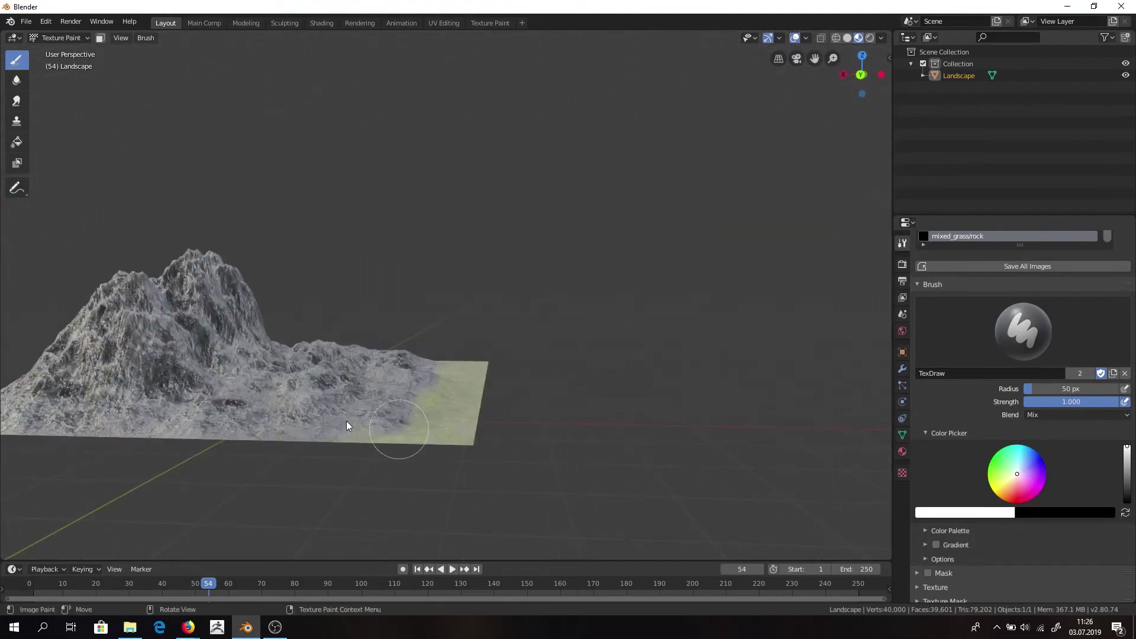
drag(347, 426, 18, 408)
middle_drag(17, 408, 380, 482)
middle_drag(264, 457, 360, 482)
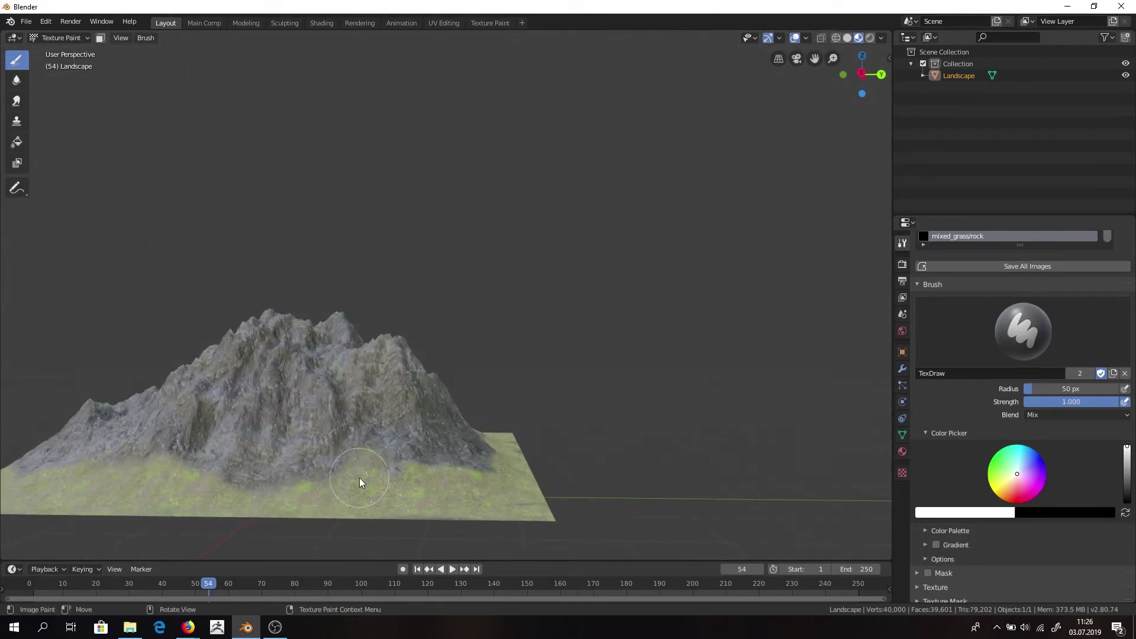
drag(360, 481, 152, 515)
middle_drag(152, 515, 376, 477)
drag(375, 477, 163, 468)
Paint the ground texture into the crater-like hollow and set the brush strength to 0.600.
mouse_move(164, 468)
middle_down()
mouse_move(393, 452)
mouse_move(249, 457)
mouse_move(355, 332)
middle_up()
mouse_move(355, 332)
mouse_down()
mouse_move(329, 286)
mouse_move(434, 360)
mouse_up()
middle_drag(433, 360, 592, 354)
scroll(591, 354, down, 4)
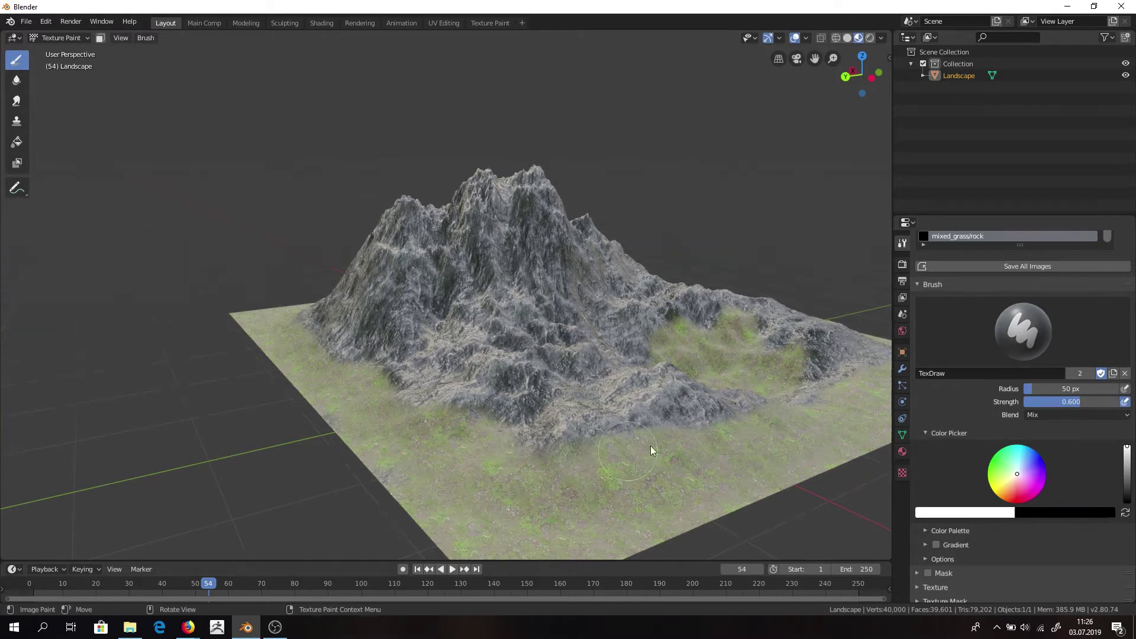
Extend the painted ground texture into the gullies and lower slopes around the mountain's base.
middle_drag(782, 408, 713, 442)
shift+middle_drag(614, 464, 550, 337)
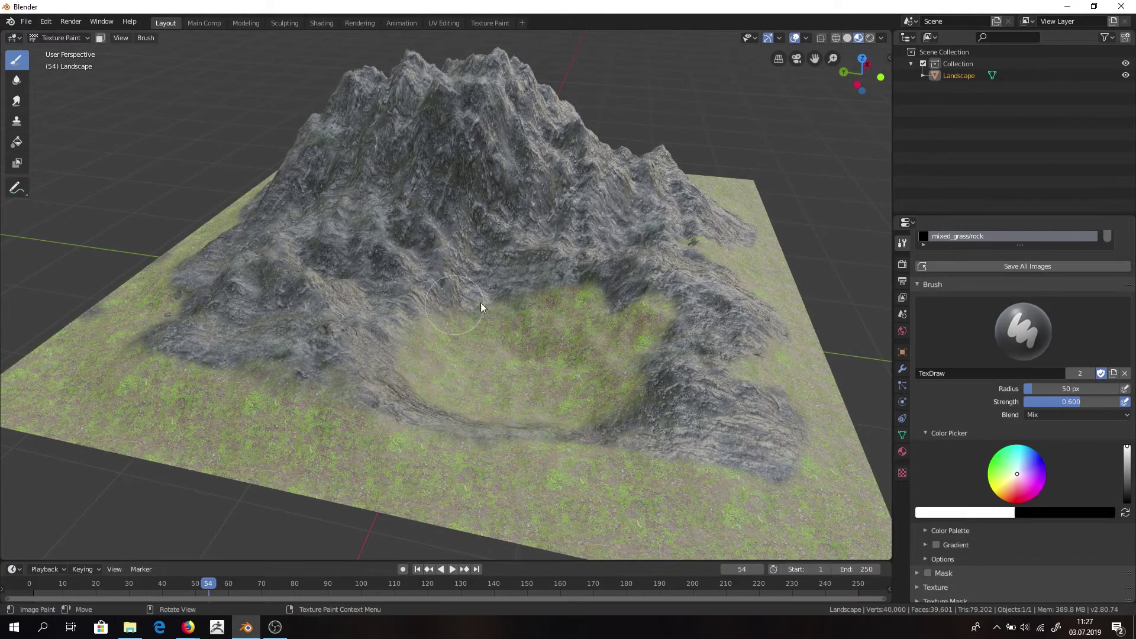
middle_drag(580, 297, 494, 370)
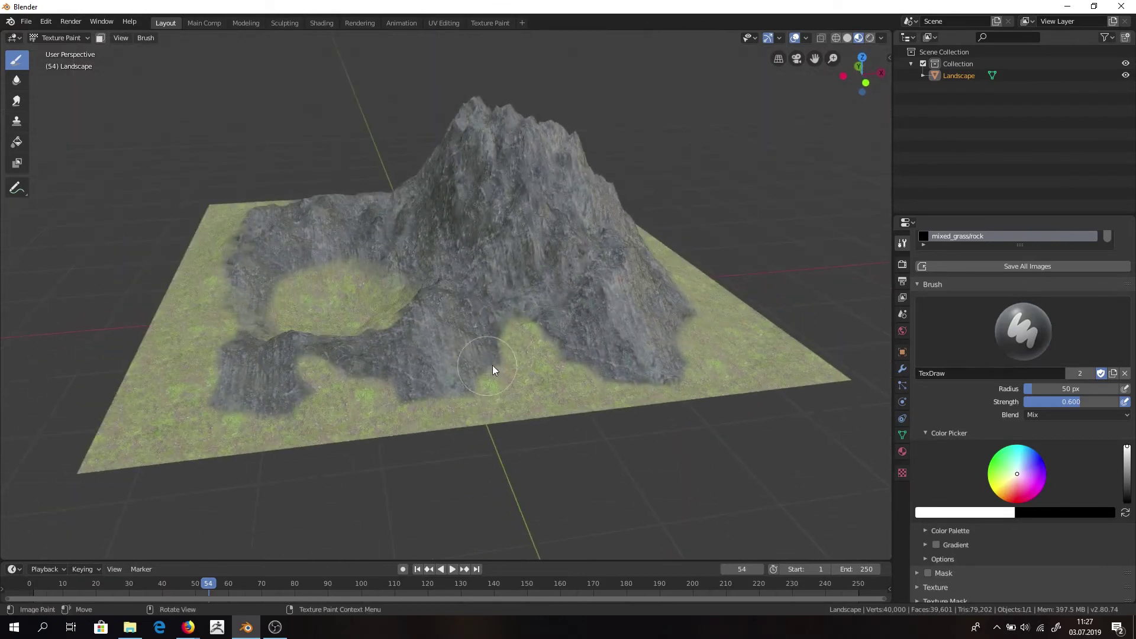
mouse_move(486, 349)
mouse_down()
mouse_move(406, 391)
mouse_move(276, 409)
mouse_move(230, 393)
mouse_up()
mouse_move(567, 342)
mouse_down()
mouse_move(604, 380)
mouse_move(652, 369)
mouse_up()
middle_drag(654, 362, 554, 374)
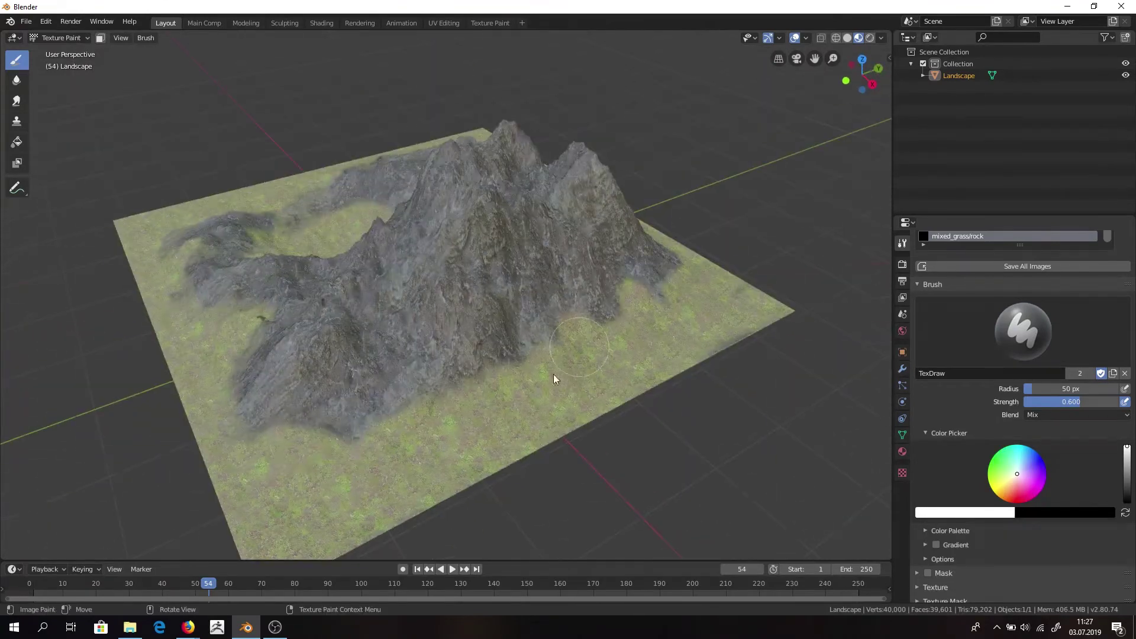
middle_drag(434, 393, 358, 335)
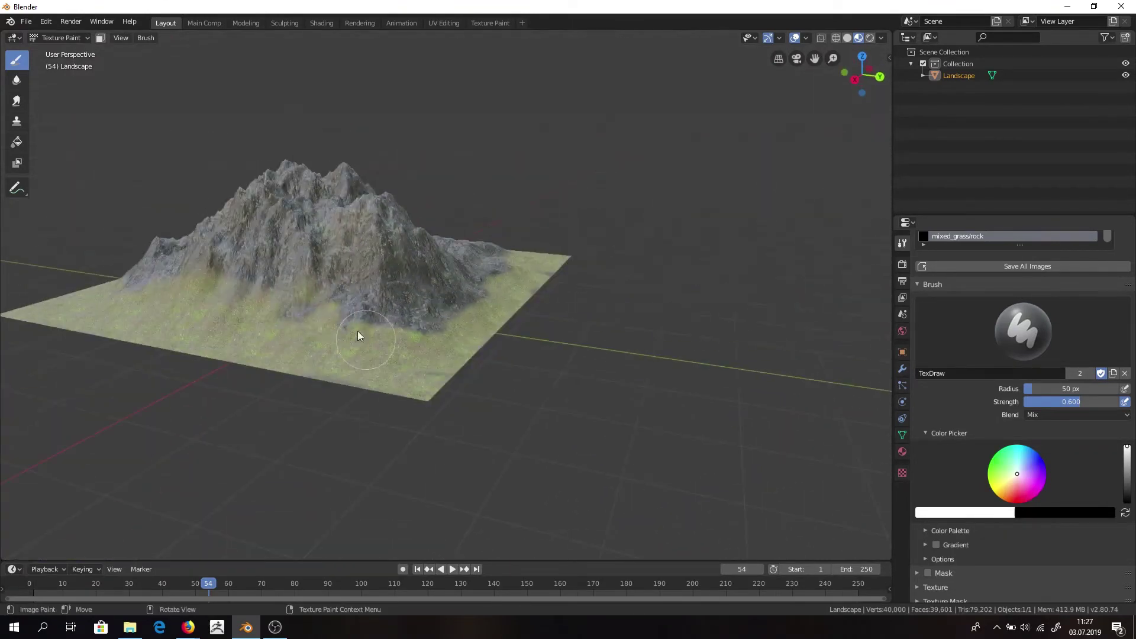
mouse_move(284, 322)
middle_down()
mouse_move(445, 343)
mouse_move(400, 284)
middle_up()
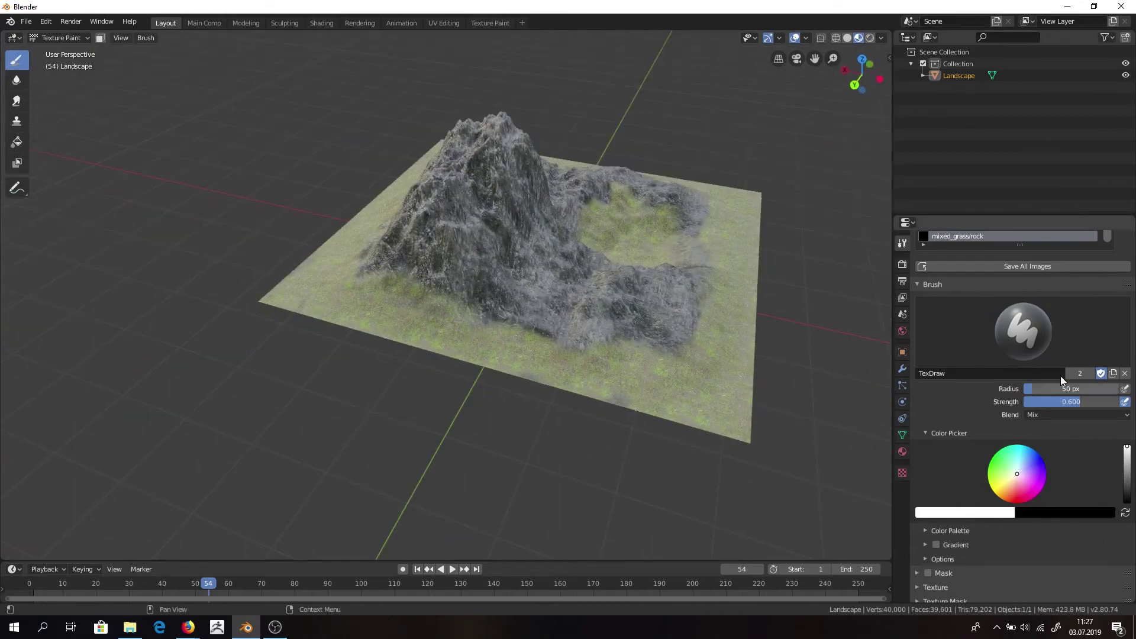
Switch to the Shading workspace and return the landscape from Texture Paint to Object Mode.
scroll(645, 318, up, 4)
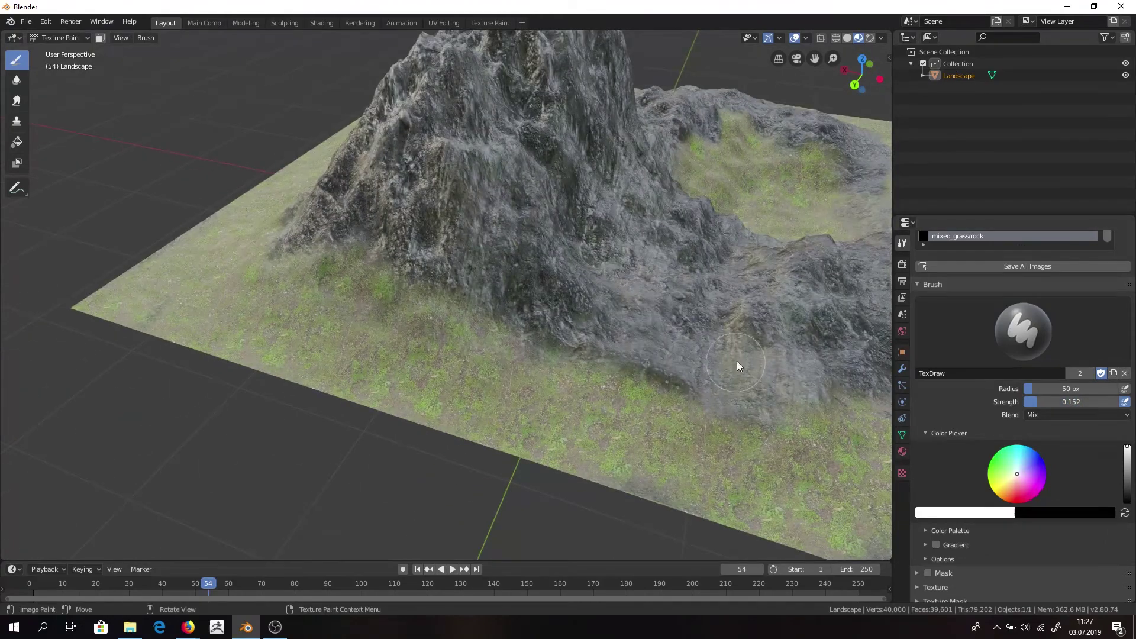
scroll(665, 406, down, 8)
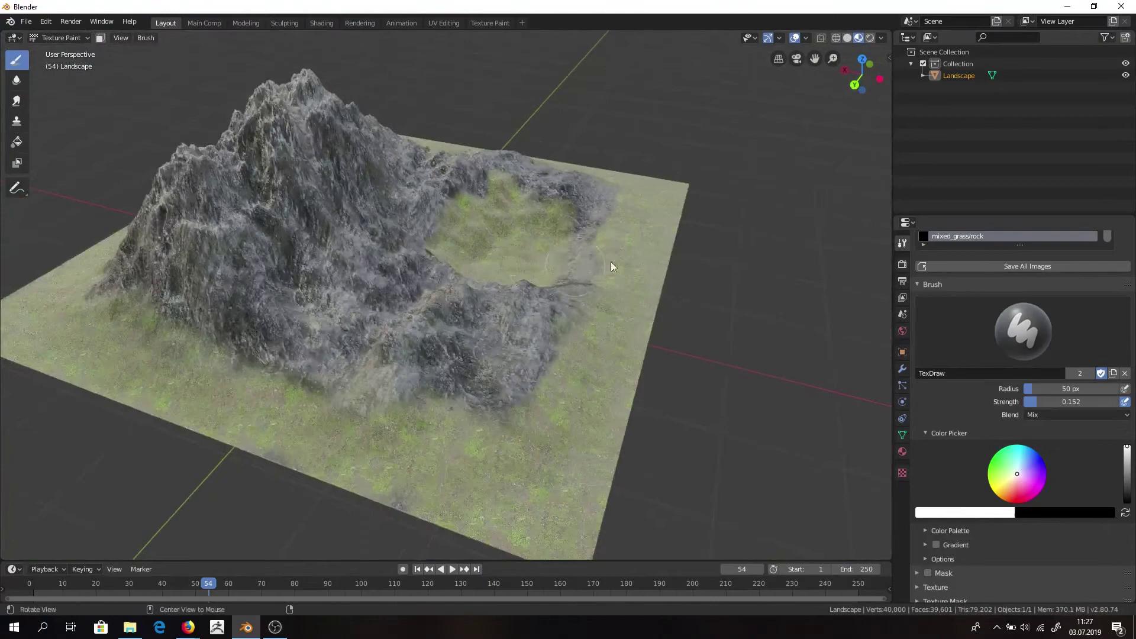
middle_drag(612, 266, 345, 246)
mouse_move(449, 272)
middle_down()
mouse_move(658, 311)
mouse_move(510, 295)
mouse_move(513, 282)
middle_up()
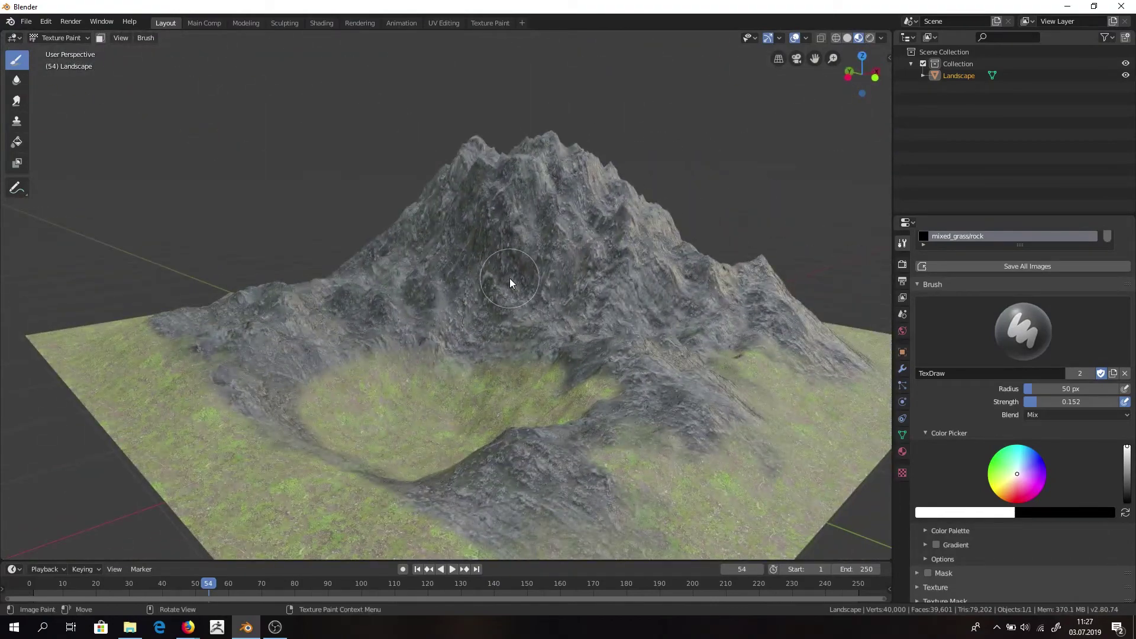
scroll(511, 283, down, 2)
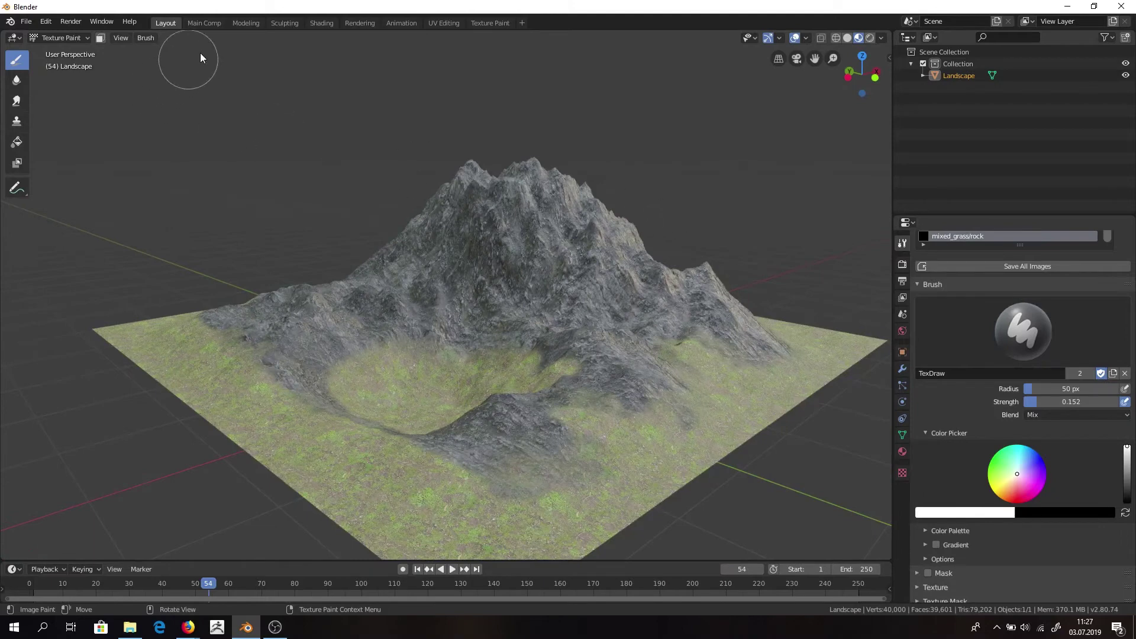
click(323, 24)
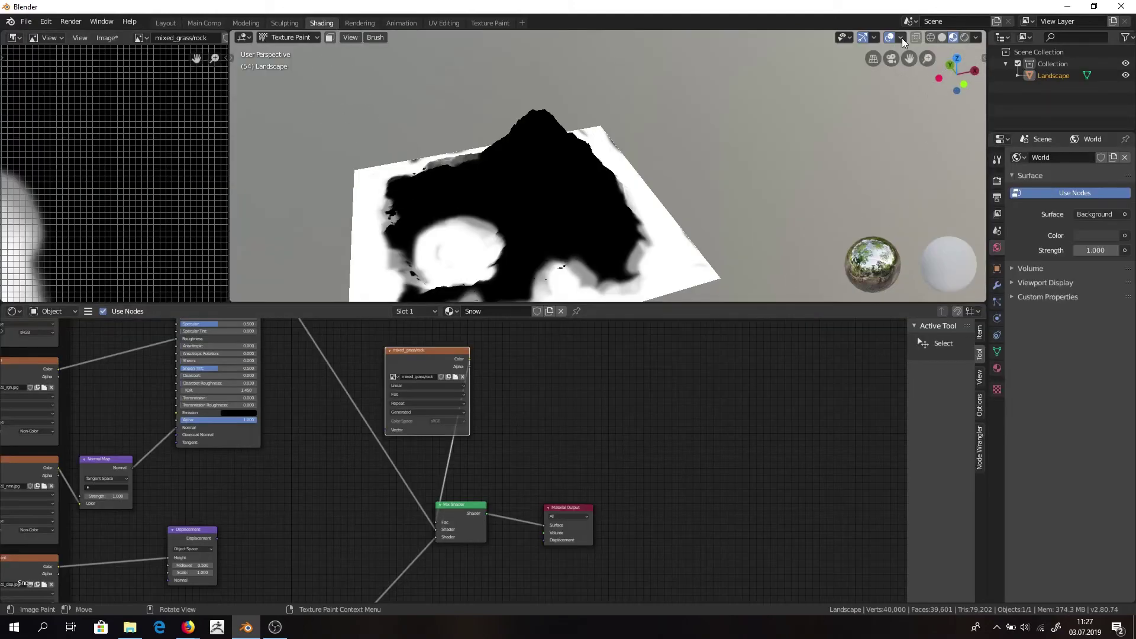
click(296, 38)
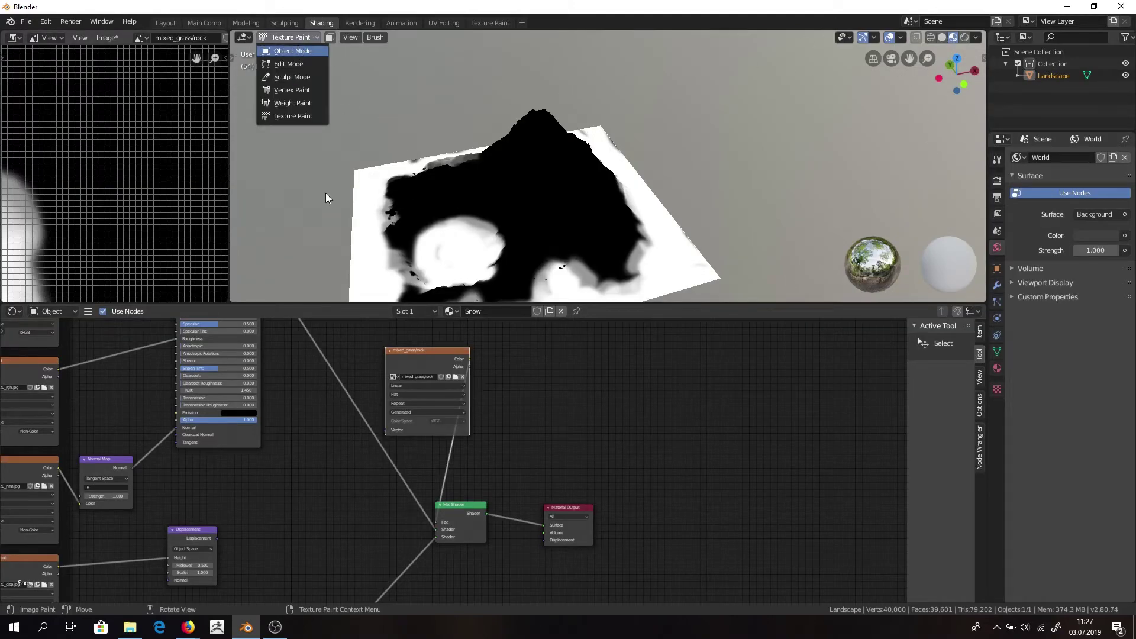
click(292, 51)
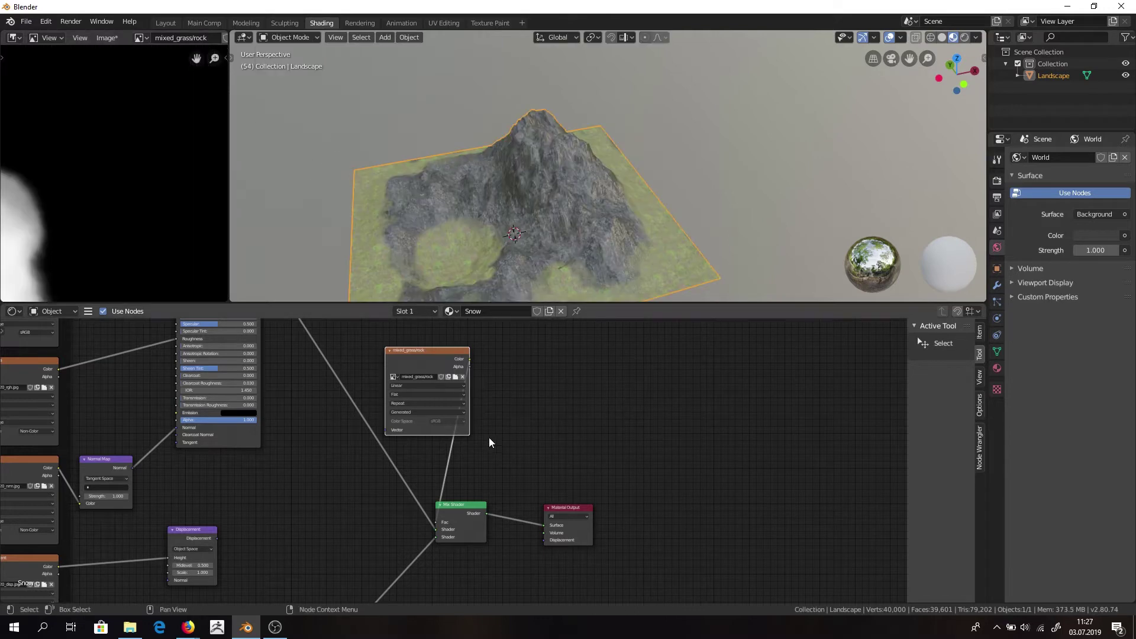
Spread out the mixed_grass/rock texture, Mix Shader and Material Output nodes to make room between them.
scroll(489, 438, down, 2)
scroll(414, 443, up, 3)
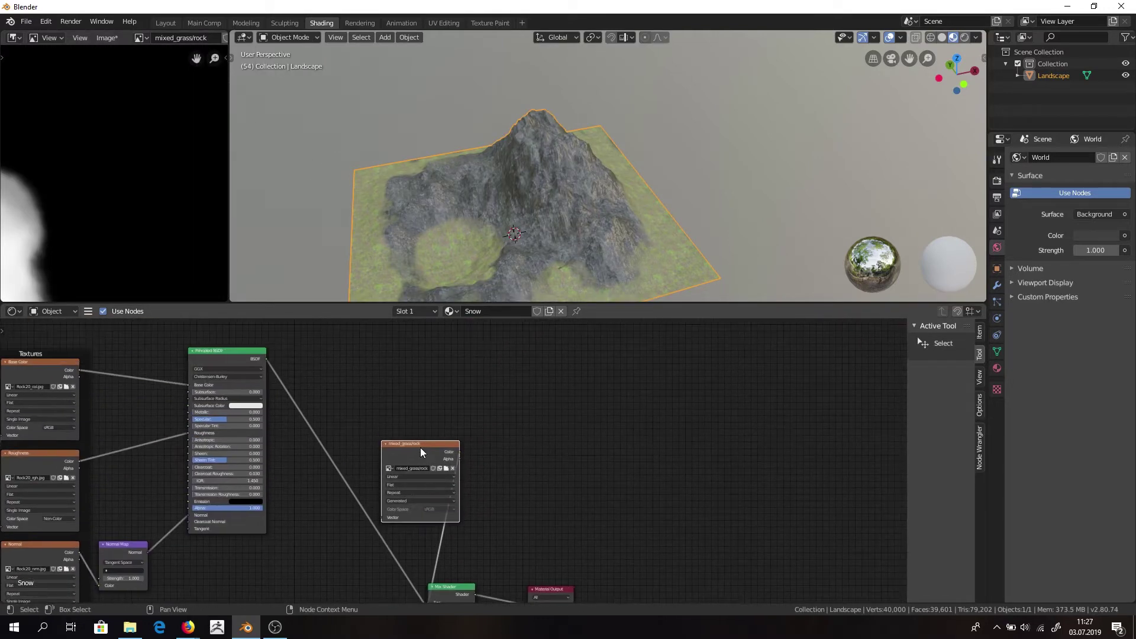
drag(420, 448, 401, 387)
middle_drag(484, 523, 433, 415)
drag(565, 427, 392, 558)
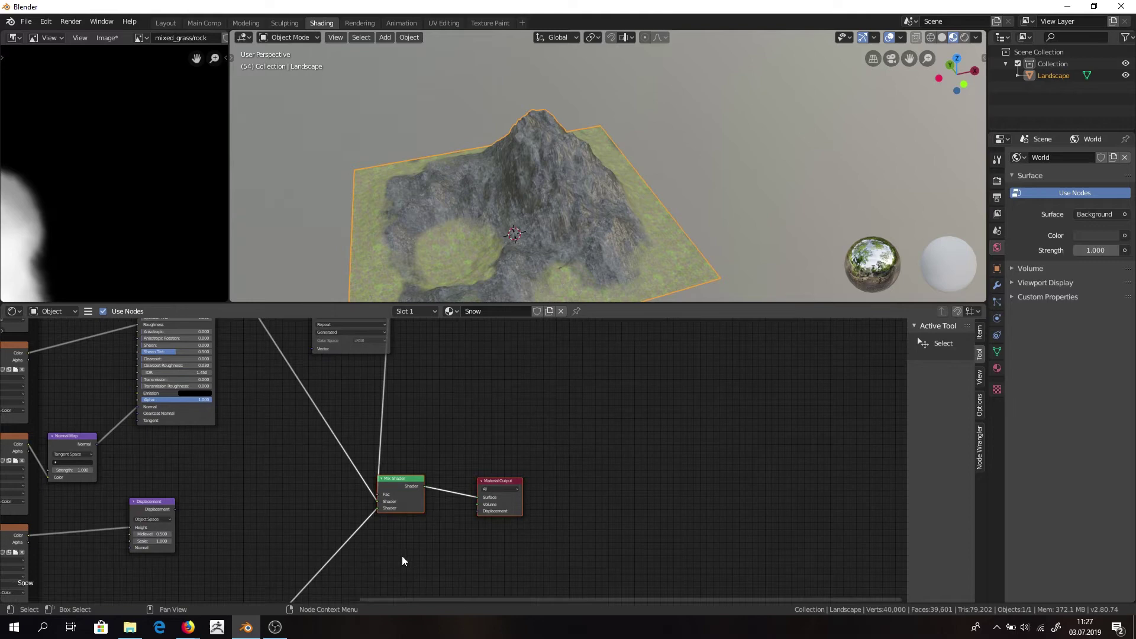
key(g)
click(543, 465)
Insert a ColorRamp node between the mixed_grass/rock texture and the Mix Shader's factor.
middle_drag(444, 385, 457, 494)
scroll(466, 411, up, 5)
scroll(499, 279, up, 5)
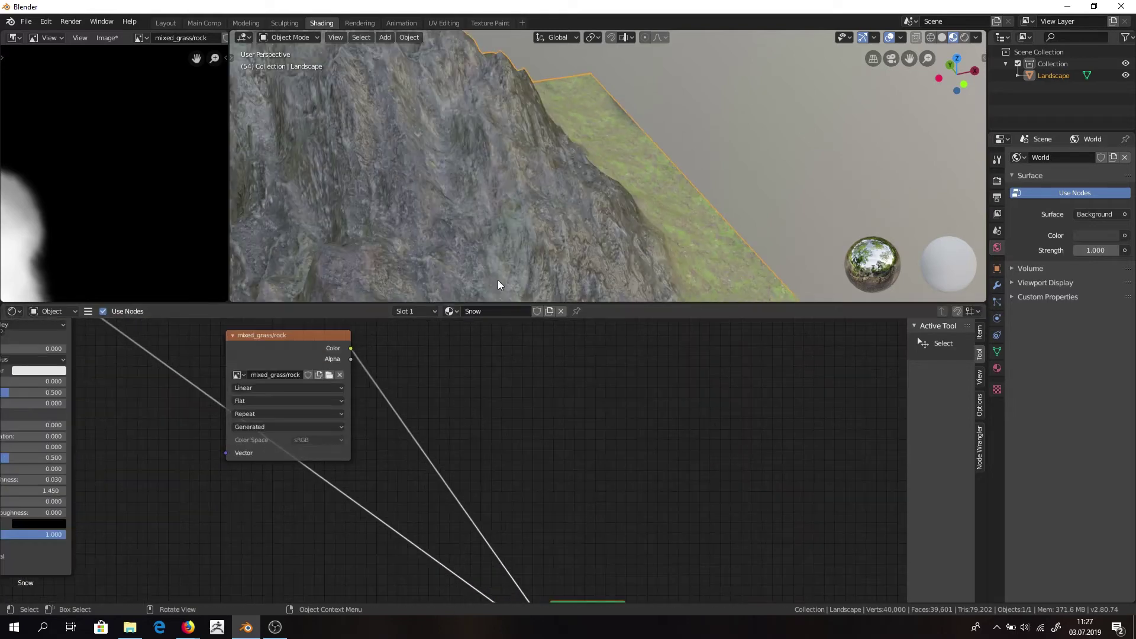
shift+middle_drag(499, 279, 697, 138)
scroll(697, 142, down, 4)
key(shift+a)
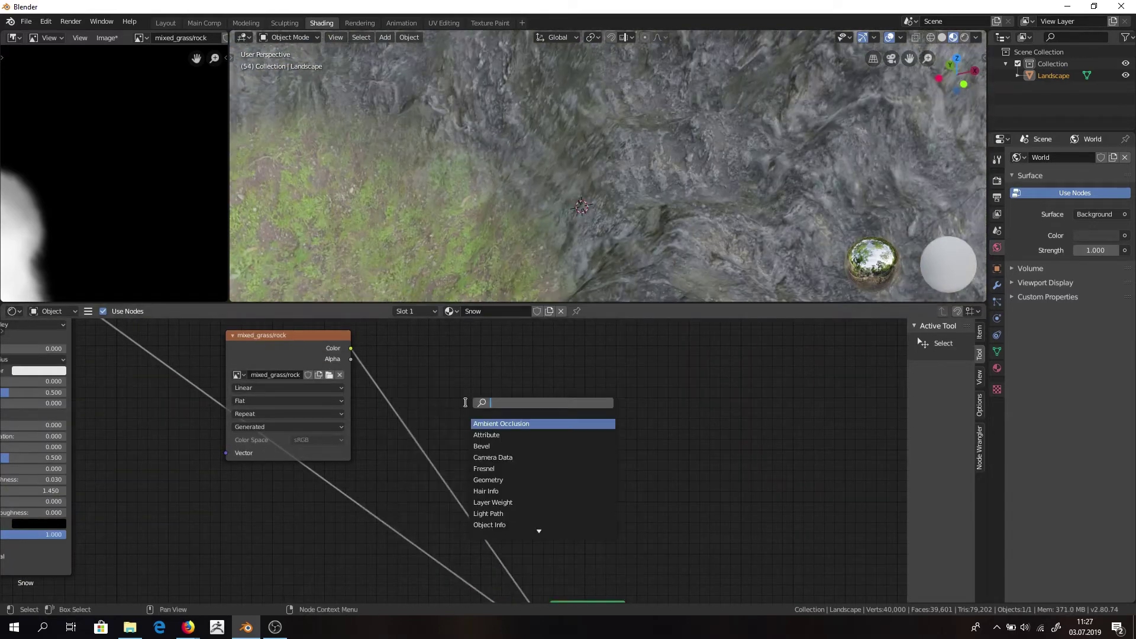
text(col)
key(Return)
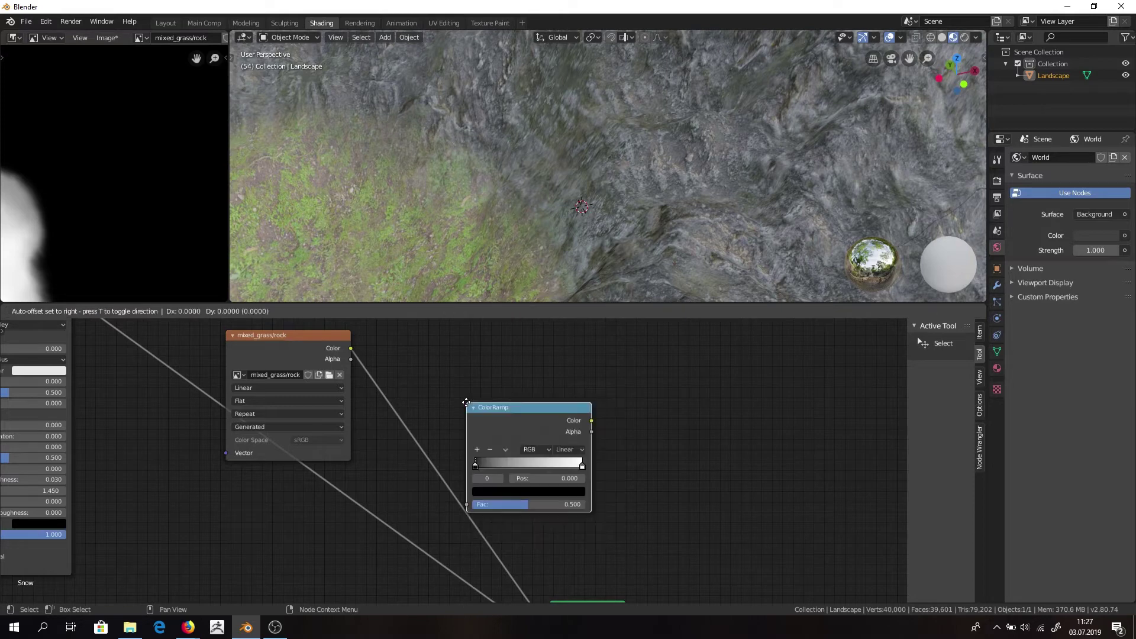
click(392, 377)
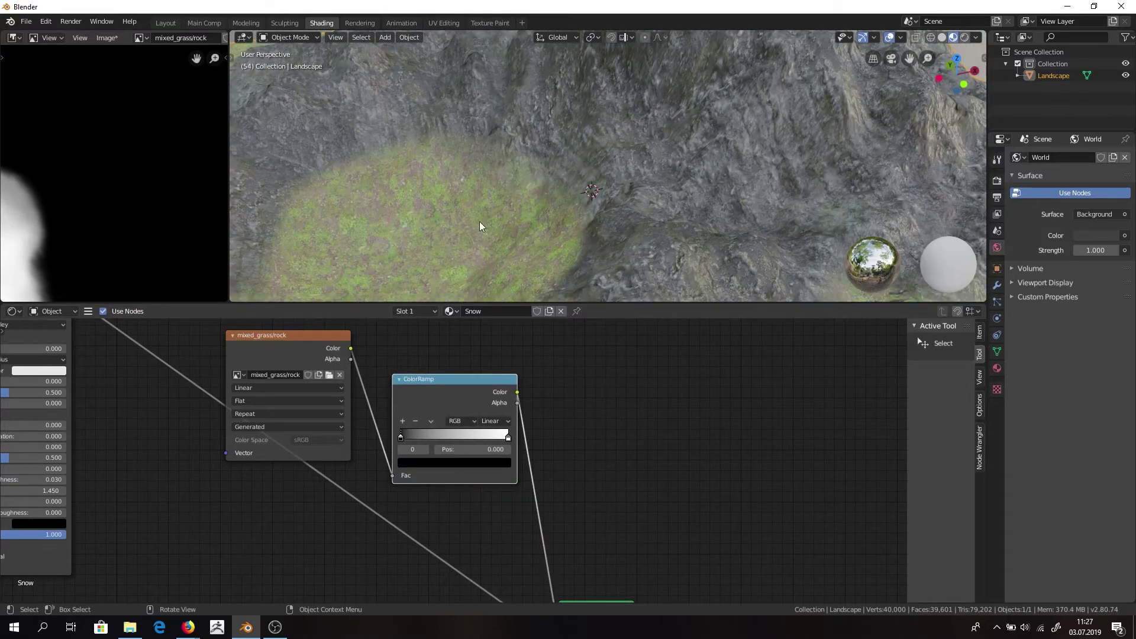
Move the ColorRamp's white stop inward, add a light grey stop at position 0.368, and place the node beside the mask texture.
mouse_move(401, 438)
mouse_down()
mouse_move(515, 443)
mouse_move(429, 443)
mouse_up()
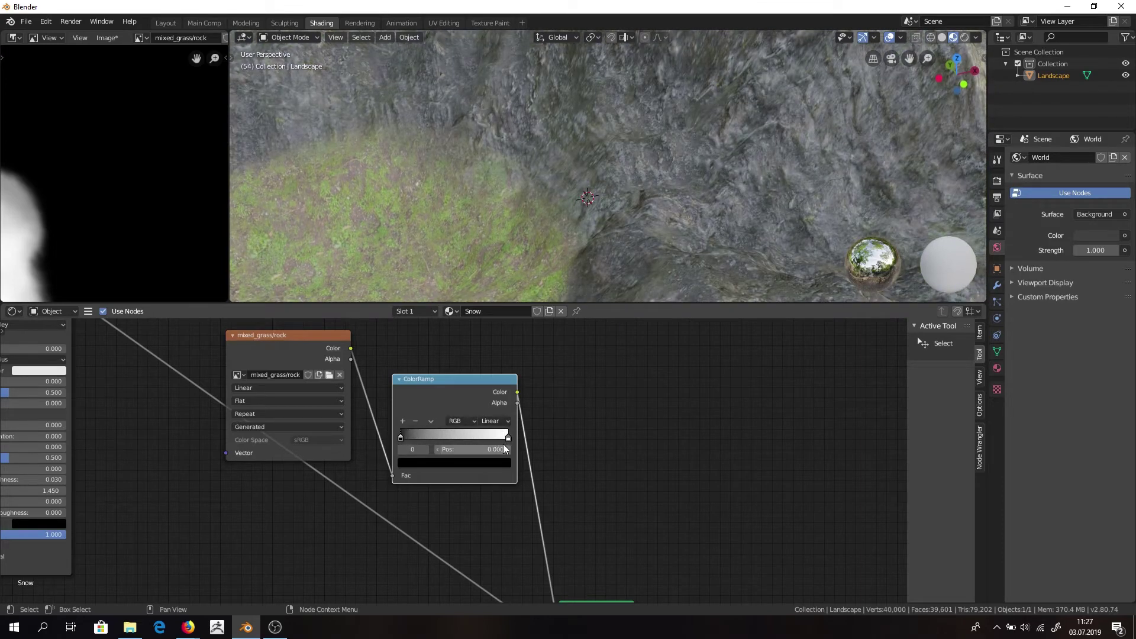
drag(507, 438, 459, 437)
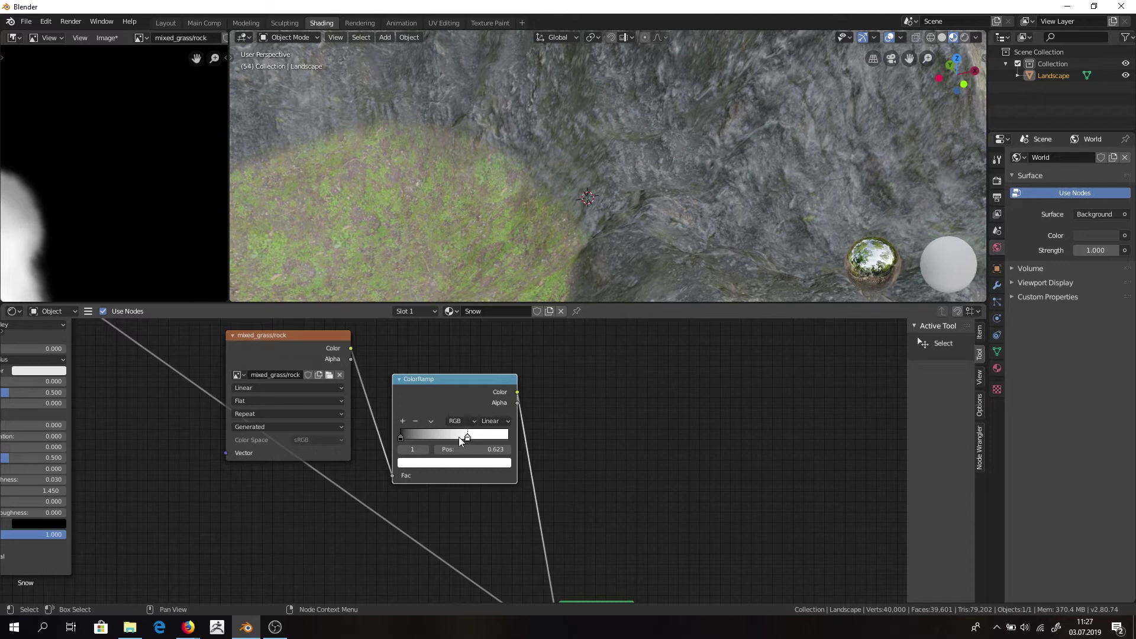
click(402, 422)
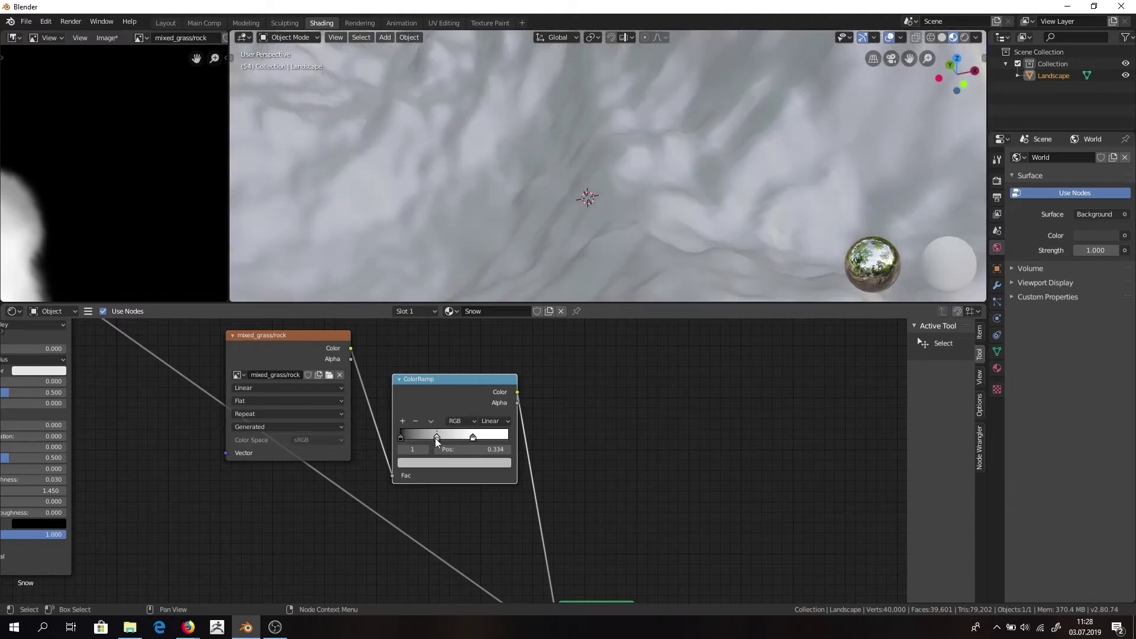
mouse_move(406, 440)
mouse_down()
mouse_move(390, 442)
mouse_move(407, 441)
mouse_up()
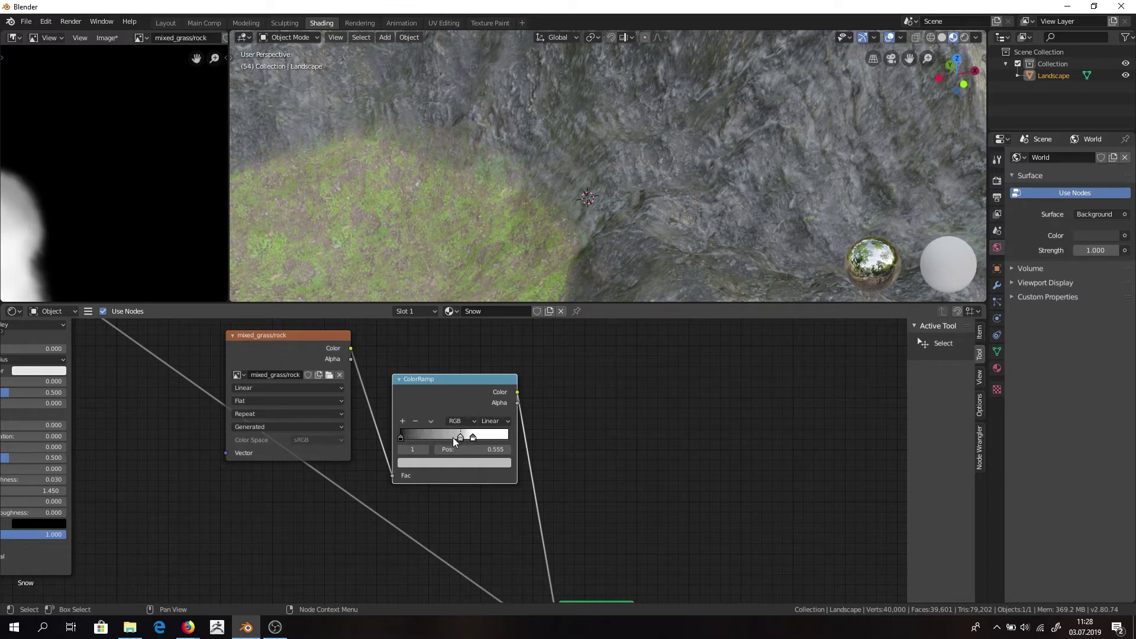
scroll(551, 249, down, 10)
middle_drag(570, 222, 684, 218)
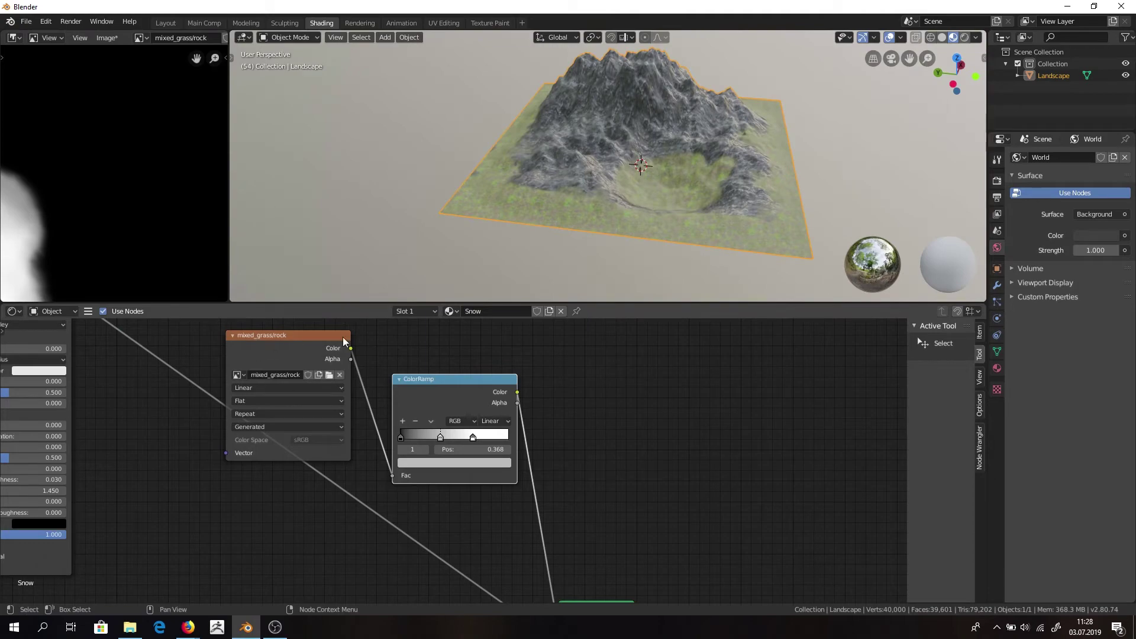
drag(414, 380, 421, 355)
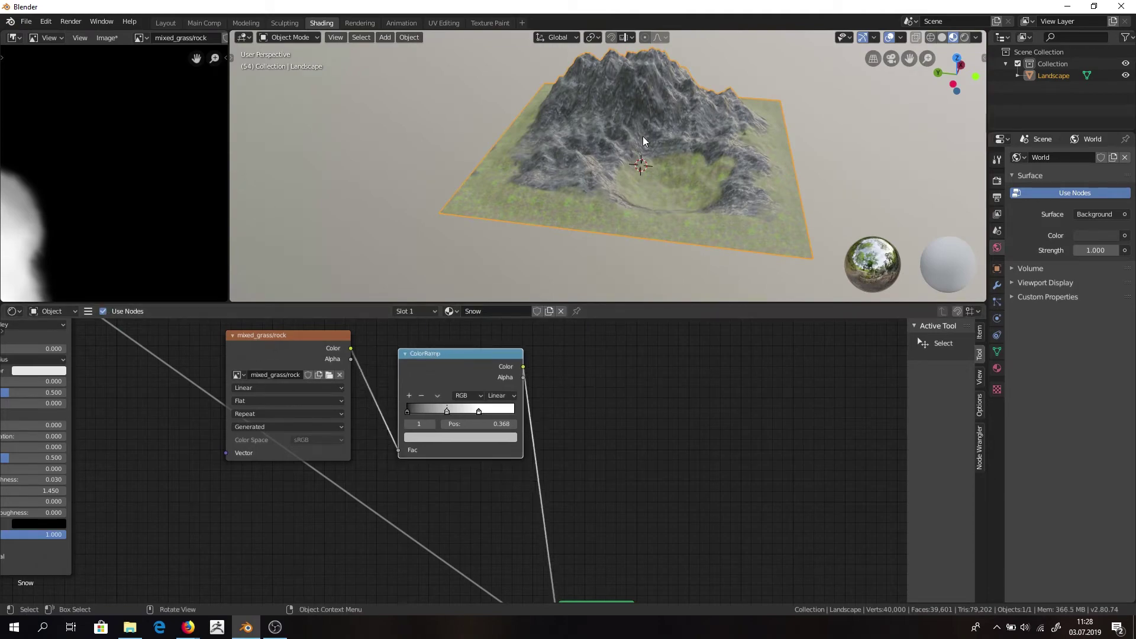
Examine the transitions between rock and ground from different sides and distances around the mountain.
scroll(642, 137, up, 5)
middle_drag(307, 212, 905, 207)
scroll(620, 233, up, 4)
scroll(647, 232, down, 6)
mouse_move(642, 156)
middle_down()
mouse_move(551, 161)
mouse_move(573, 161)
mouse_move(512, 186)
mouse_move(633, 174)
mouse_move(662, 158)
middle_up()
scroll(662, 158, down, 5)
scroll(670, 385, down, 6)
scroll(645, 187, up, 5)
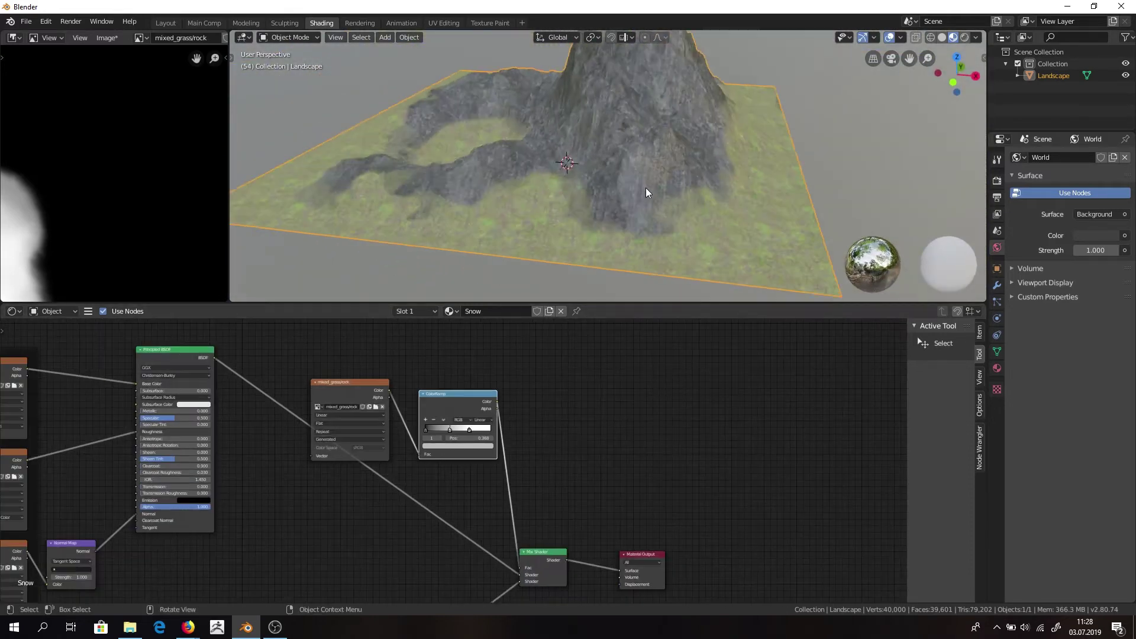
Move the snow shader nodes past the rock and ground setup, and space the Material Output away from the Mix Shader.
scroll(645, 187, down, 3)
middle_drag(636, 472, 525, 410)
scroll(473, 427, down, 2)
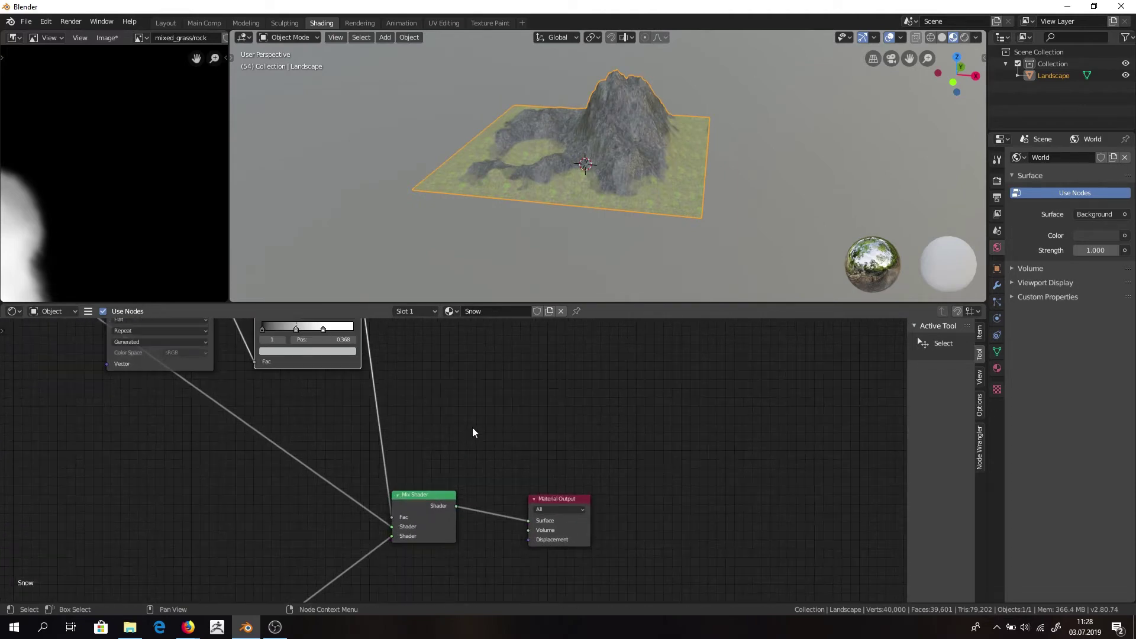
scroll(395, 397, down, 4)
drag(395, 411, 258, 448)
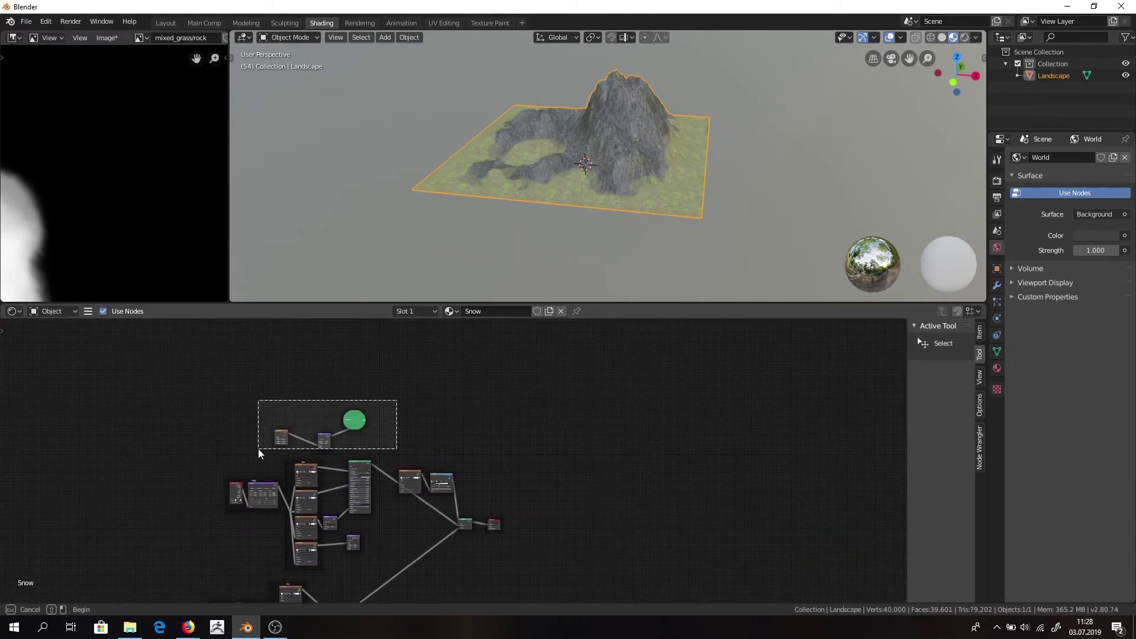
drag(366, 419, 600, 447)
scroll(531, 538, up, 7)
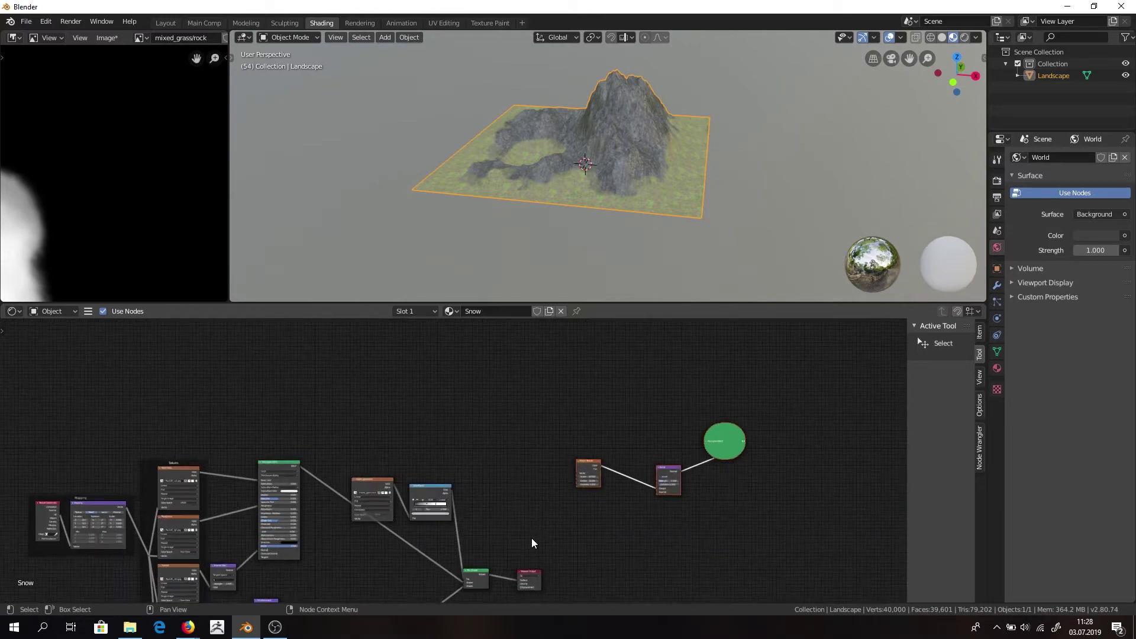
drag(405, 413, 559, 412)
click(421, 396)
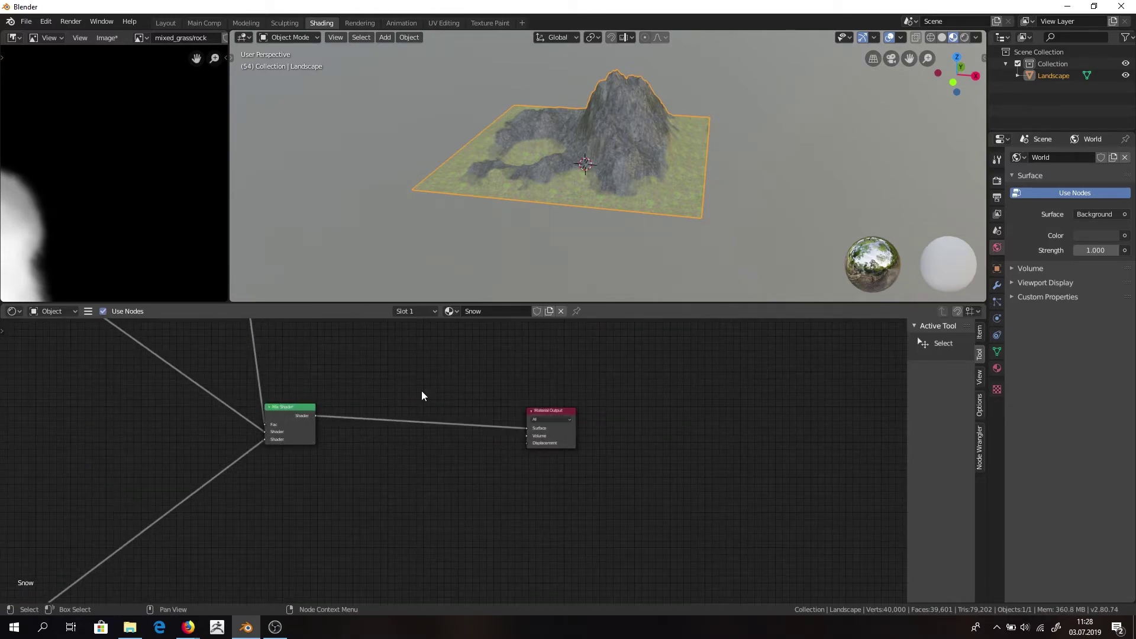
Add a second Mix Shader before the Material Output and feed the existing Mix Shader into its second shader input.
key(shift+a)
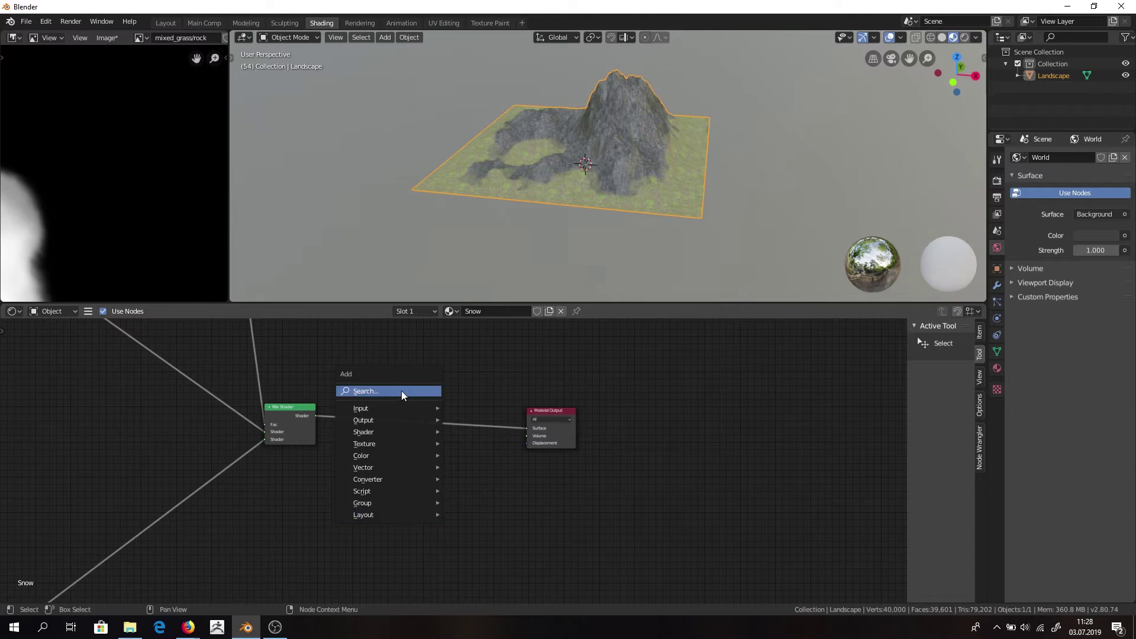
click(401, 391)
text(mix)
key(Return)
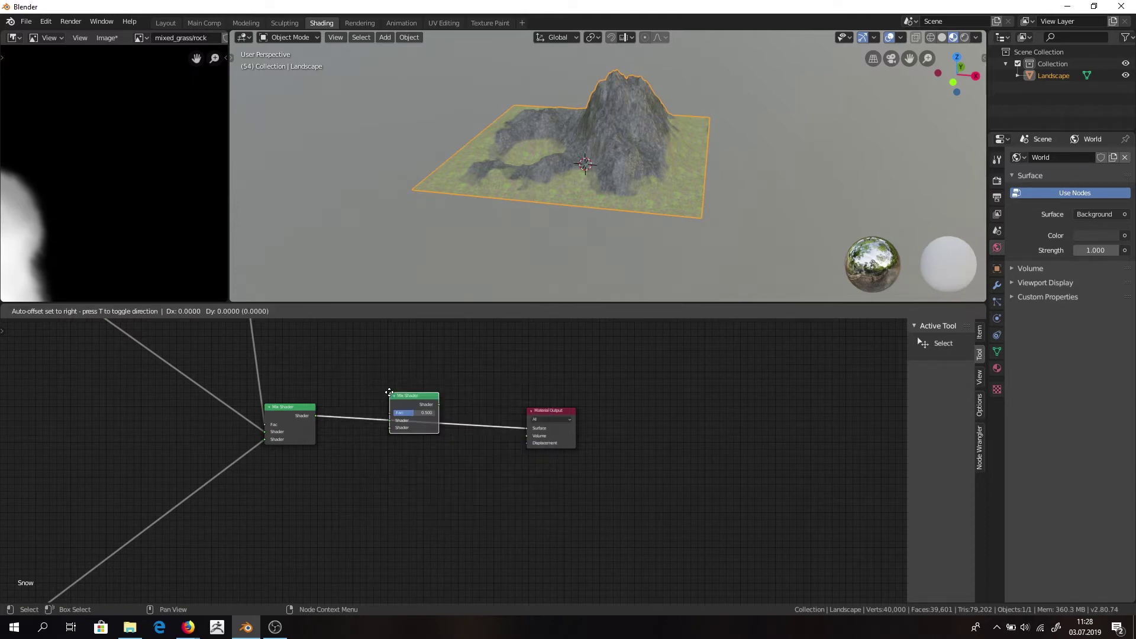
click(444, 357)
drag(464, 396, 479, 359)
drag(315, 416, 411, 383)
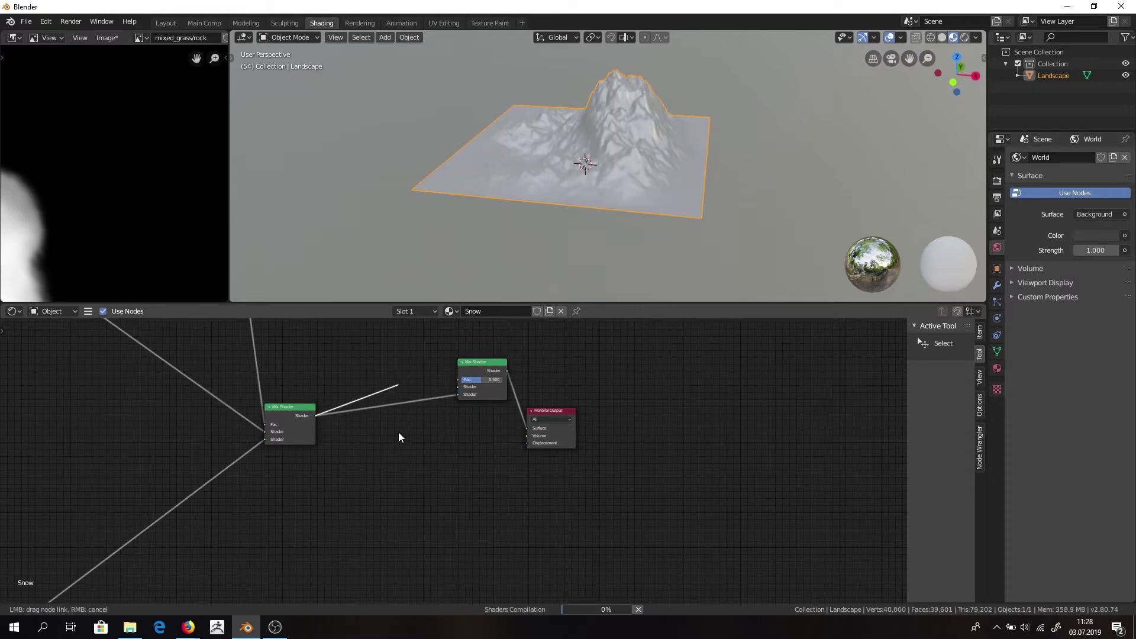
drag(399, 437, 403, 432)
Bring the snow noise and bump nodes closer and place the collapsed snow Principled BSDF near the new Mix Shader.
scroll(521, 414, down, 3)
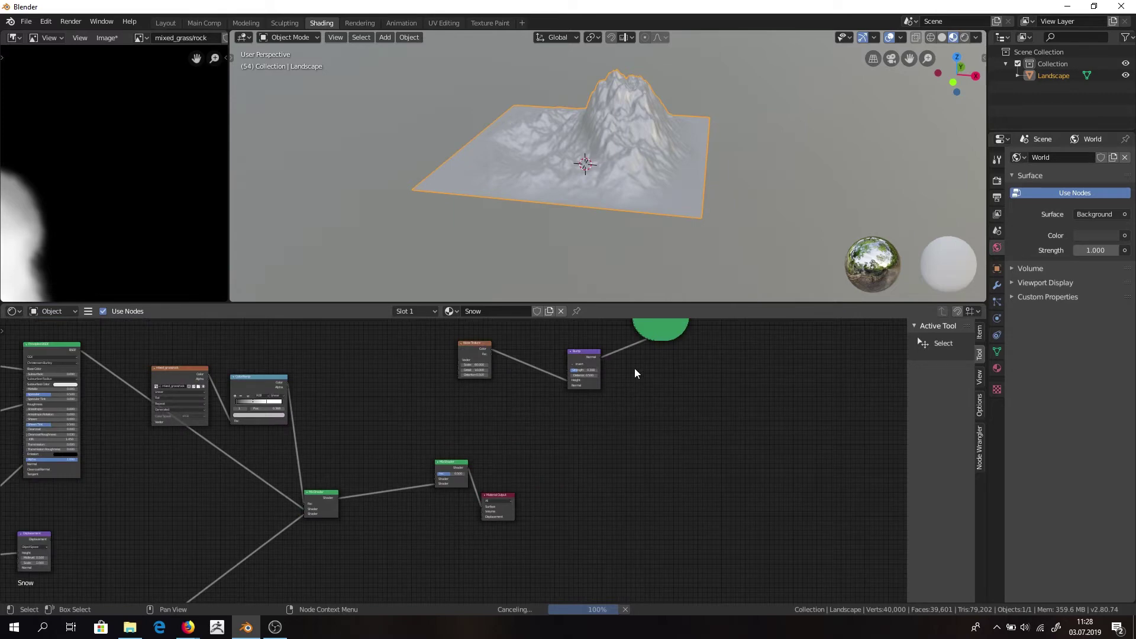
drag(750, 418, 460, 321)
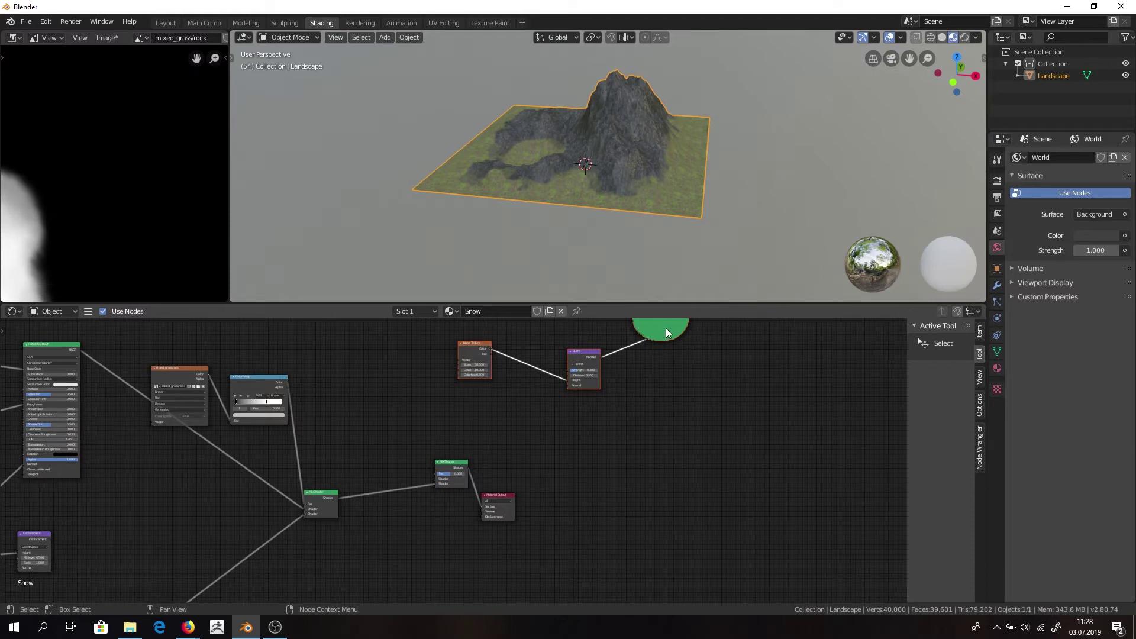
drag(665, 327, 440, 570)
middle_drag(434, 398, 422, 460)
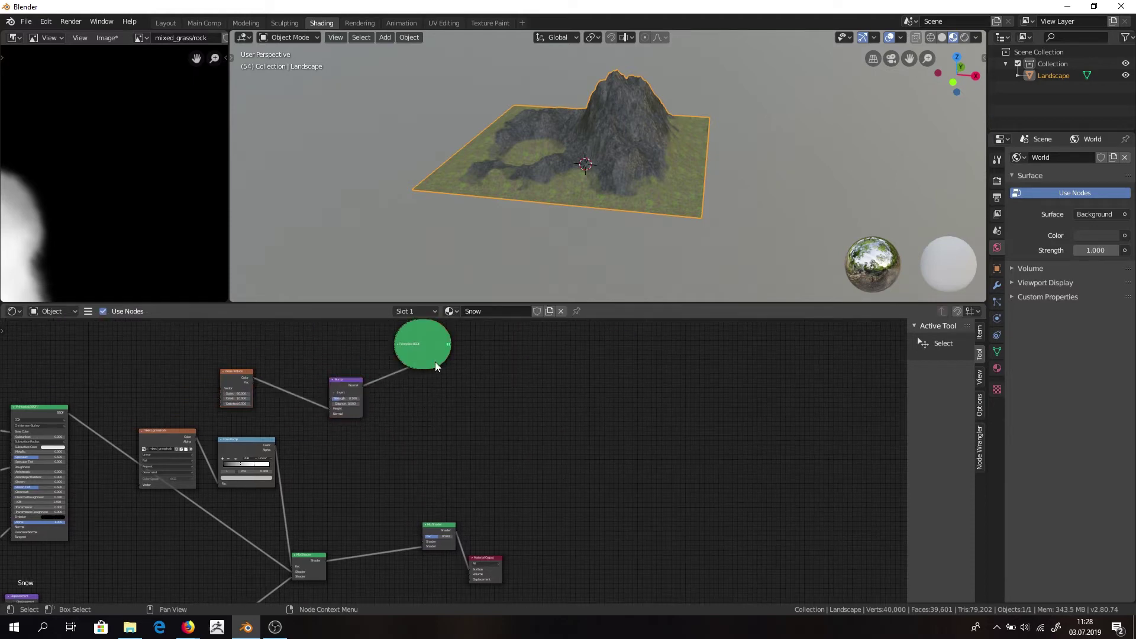
drag(435, 361, 400, 470)
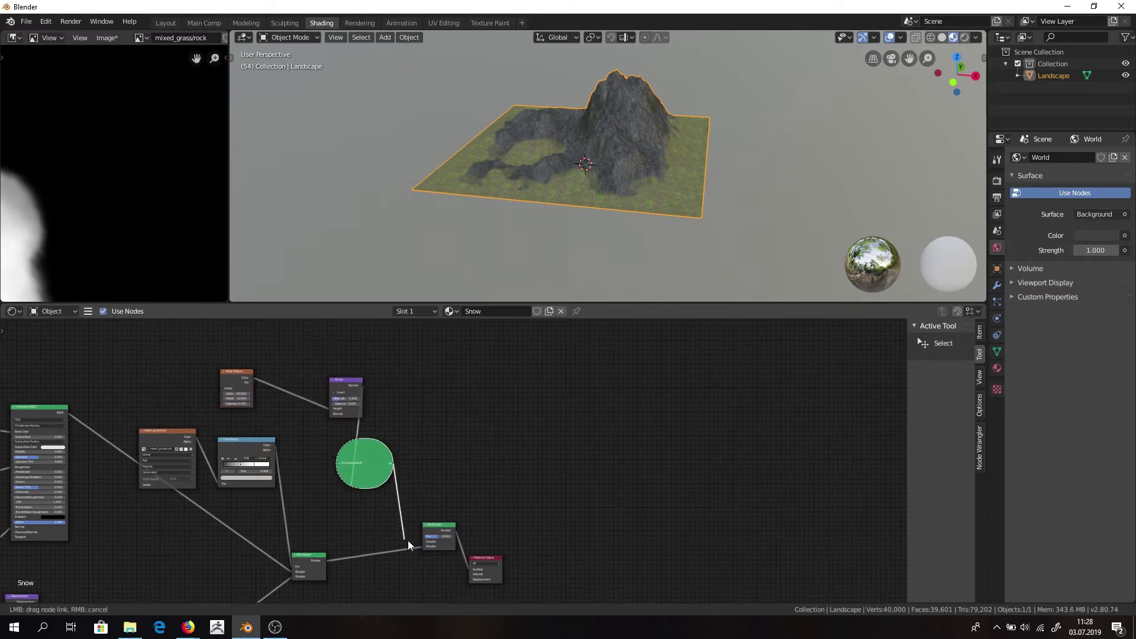
Connect the snow Principled BSDF to the new Mix Shader's first shader input.
drag(421, 541, 422, 541)
scroll(429, 555, up, 2)
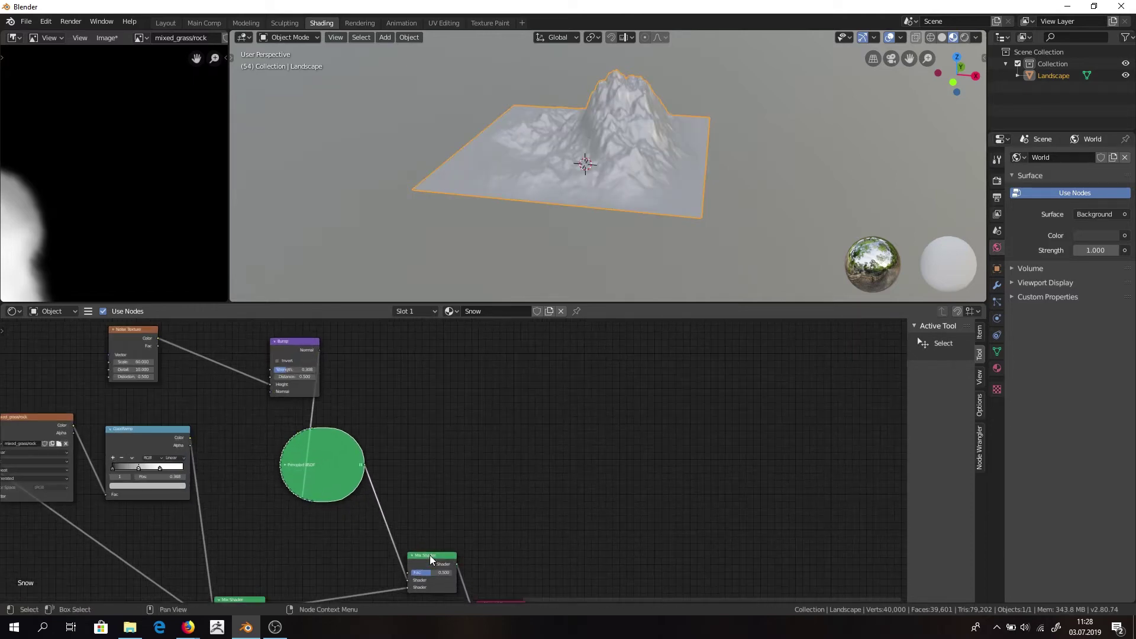
middle_drag(328, 476, 420, 417)
scroll(436, 400, up, 5)
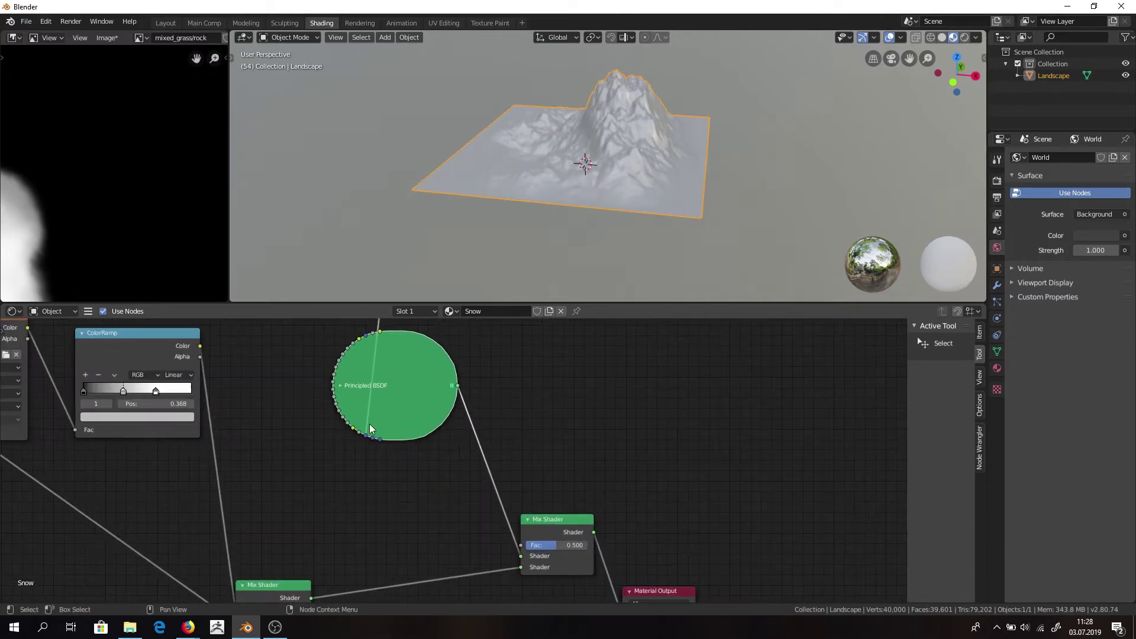
middle_drag(512, 468, 447, 394)
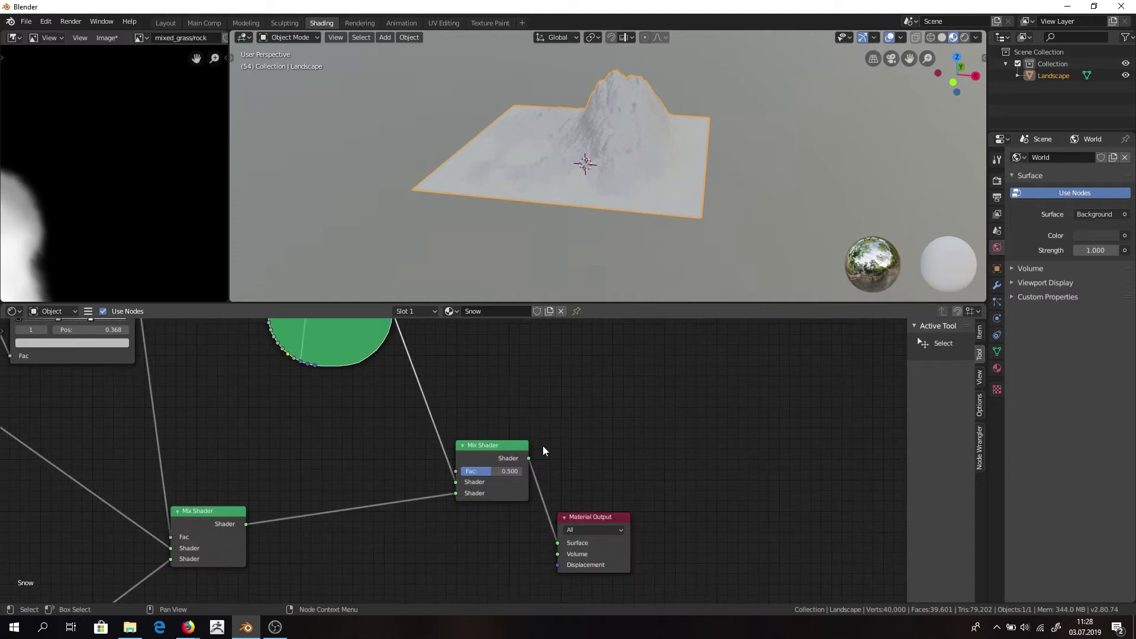
middle_drag(542, 446, 541, 526)
drag(488, 521, 529, 509)
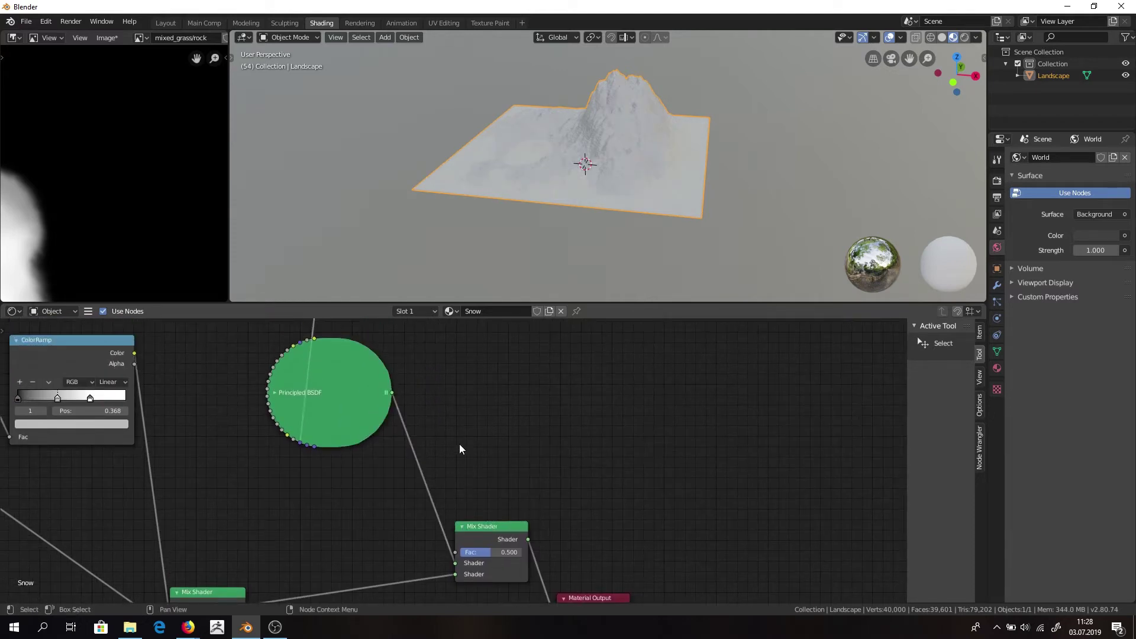
Set the snow Noise Texture's scale to 100.
scroll(627, 162, up, 7)
scroll(630, 155, down, 1)
scroll(592, 153, down, 4)
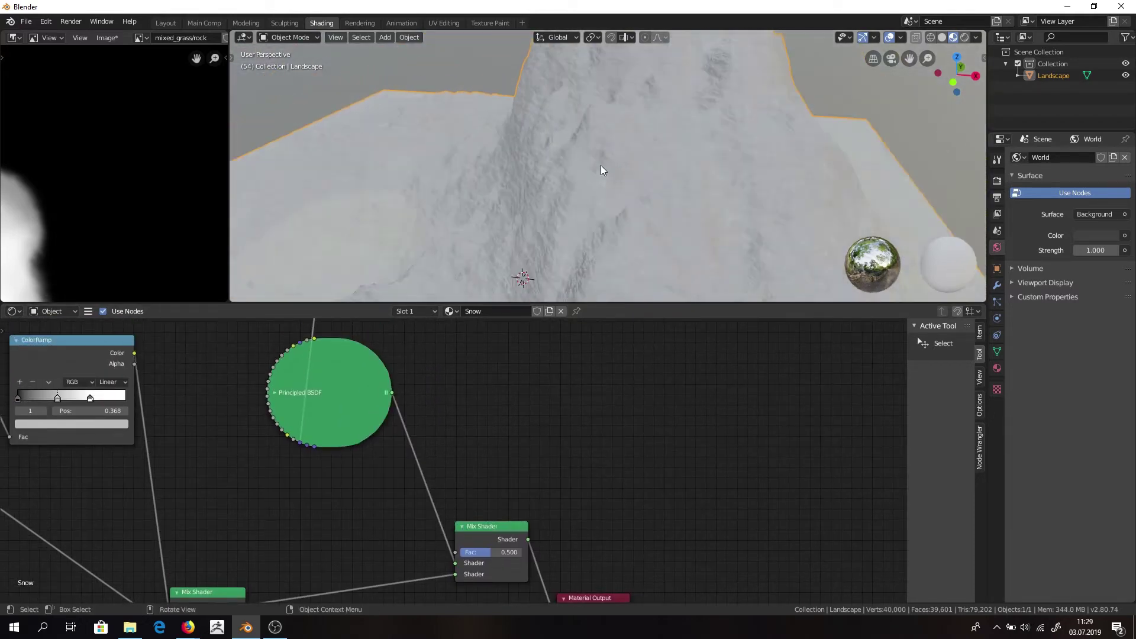
middle_drag(602, 165, 665, 150)
scroll(616, 157, up, 1)
middle_drag(359, 322, 619, 519)
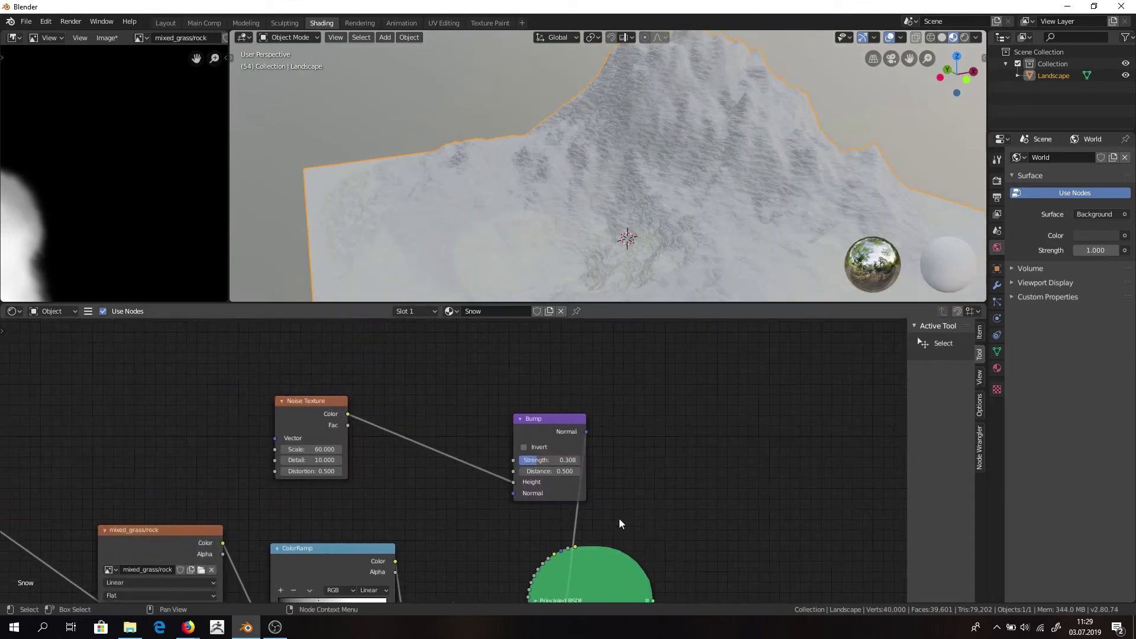
scroll(452, 459, up, 5)
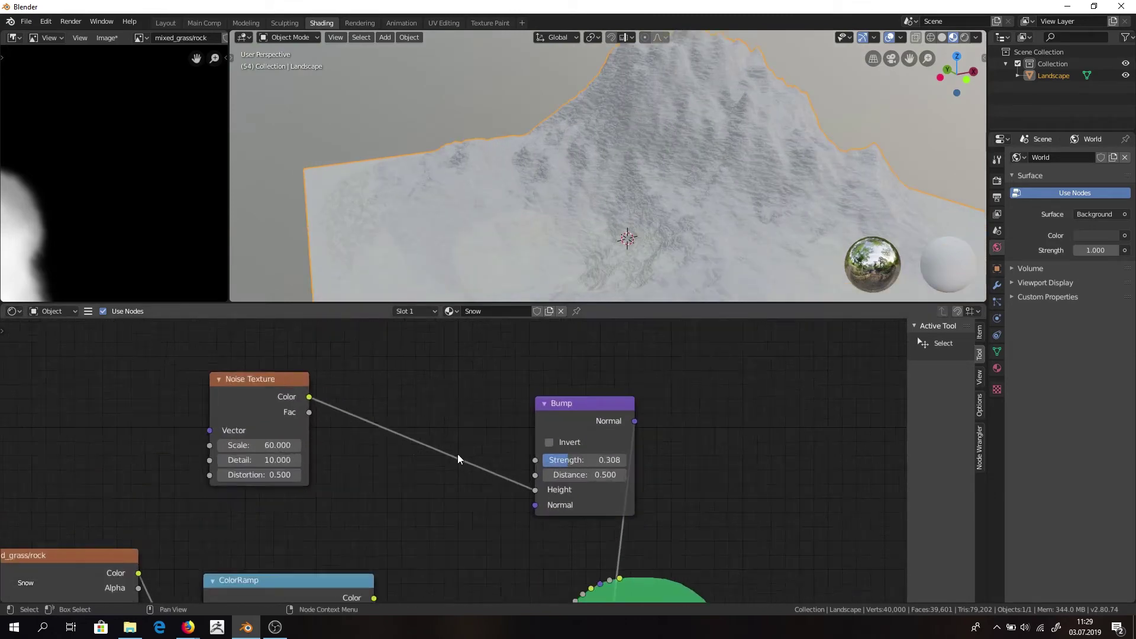
click(219, 443)
text(100)
key(Return)
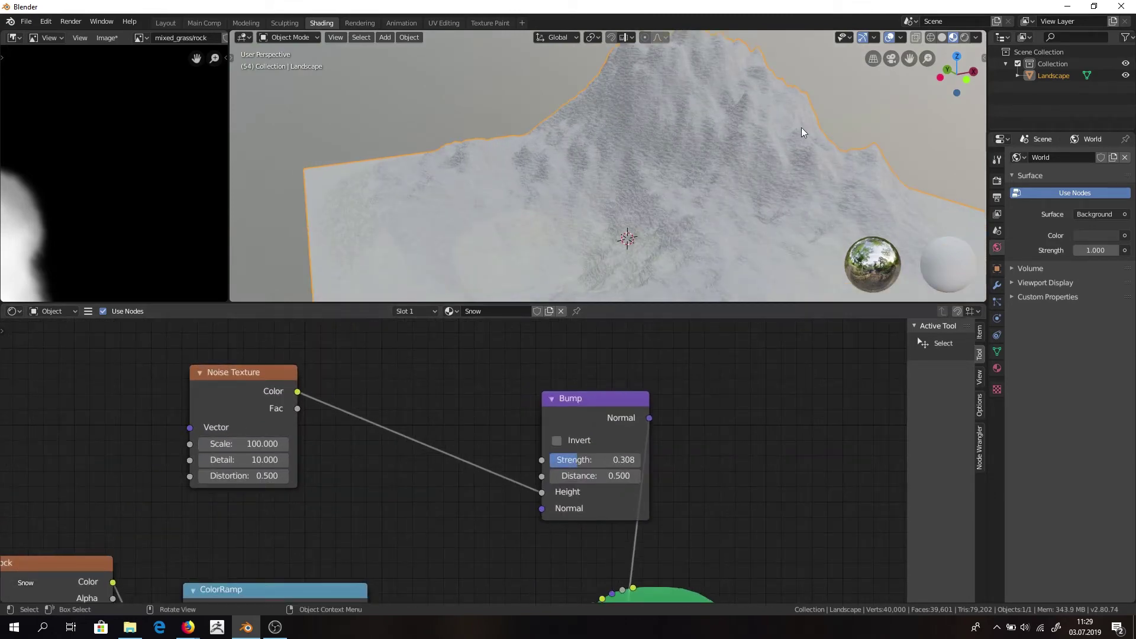
Set the snow Noise Texture's scale to 1500 and inspect the finer grain on the mountain.
scroll(801, 126, up, 2)
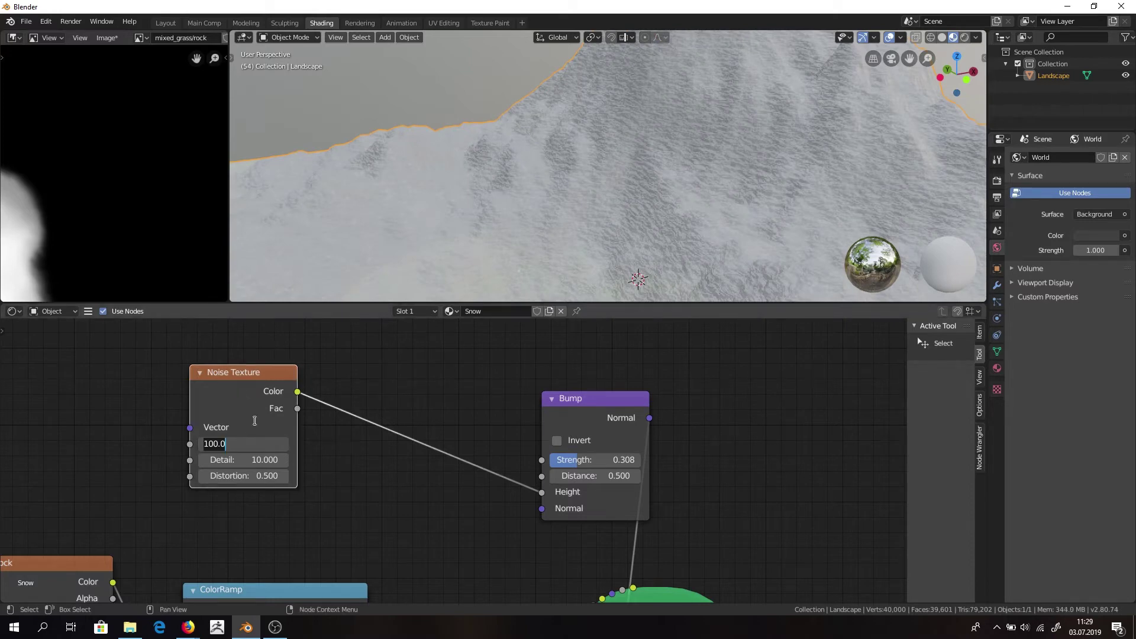
key(Return)
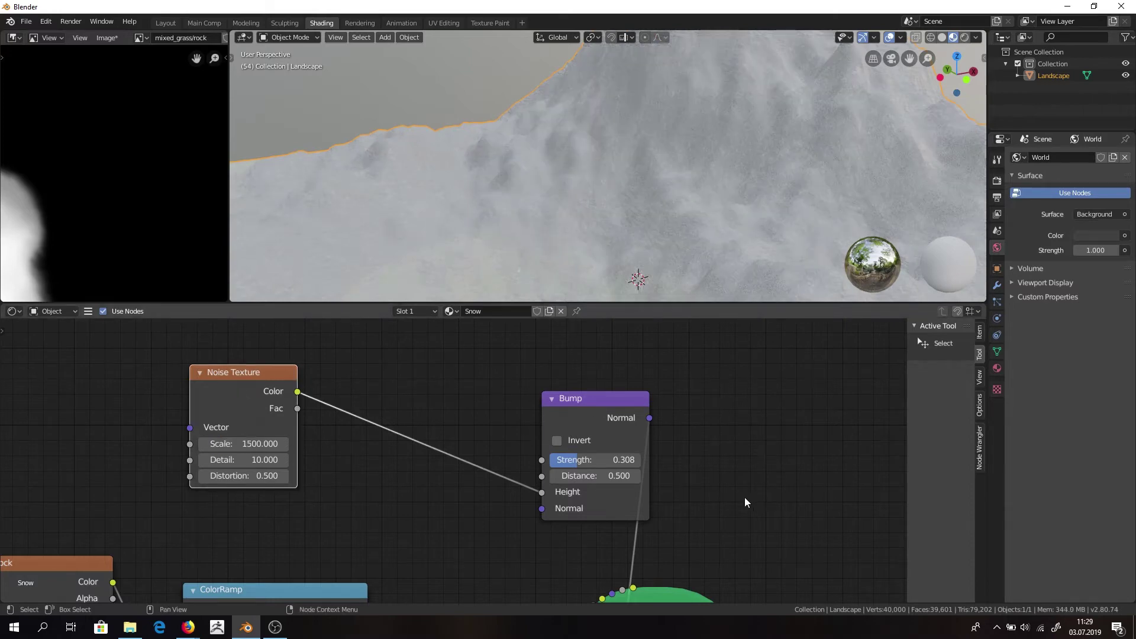
middle_drag(745, 502, 526, 431)
scroll(525, 431, up, 1)
scroll(782, 215, up, 2)
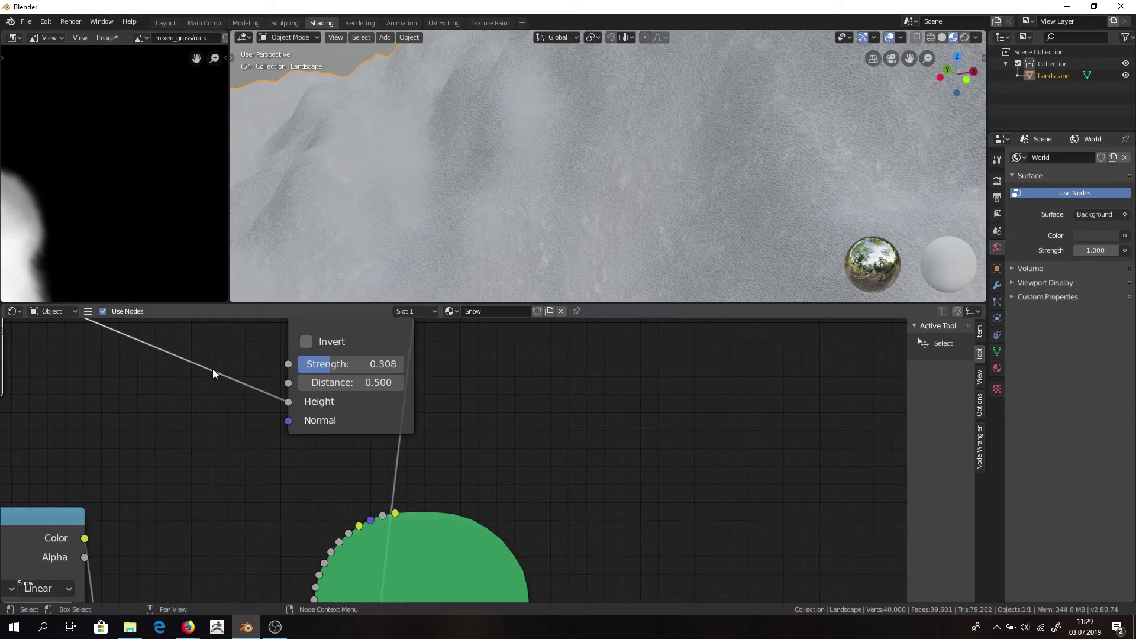
middle_drag(212, 368, 567, 445)
Set the snow Noise Texture's scale to 150.
click(260, 422)
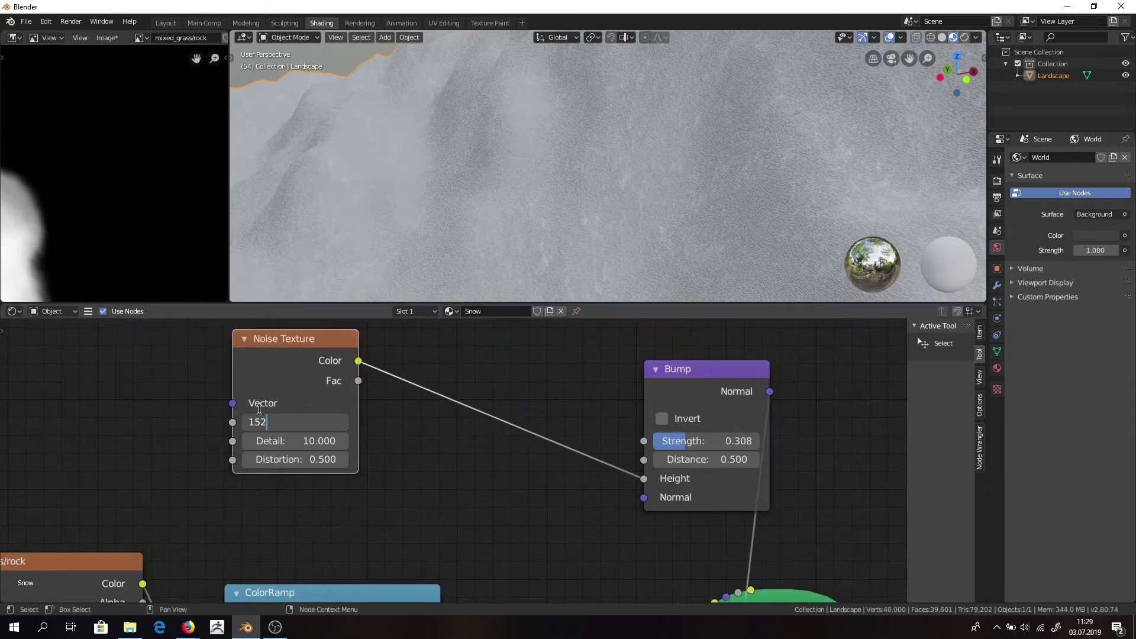
key(Return)
scroll(815, 161, down, 3)
scroll(730, 232, down, 3)
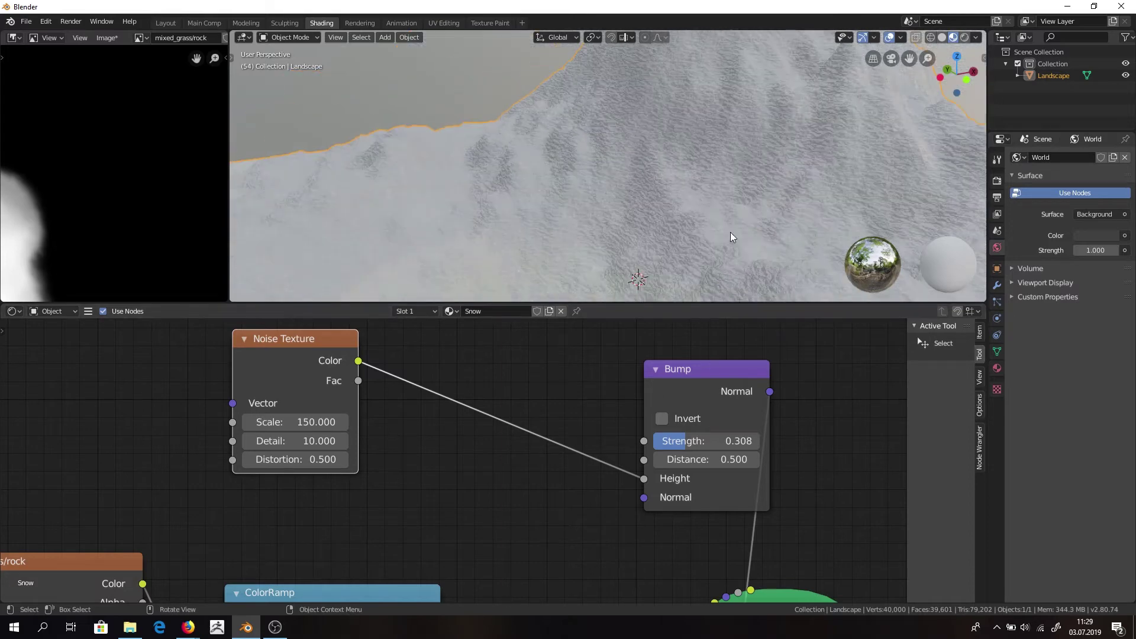
Move the collapsed snow Principled BSDF clear of the Bump node, and place the Bump node beside the Noise Texture.
middle_drag(492, 517, 232, 434)
middle_drag(576, 490, 352, 342)
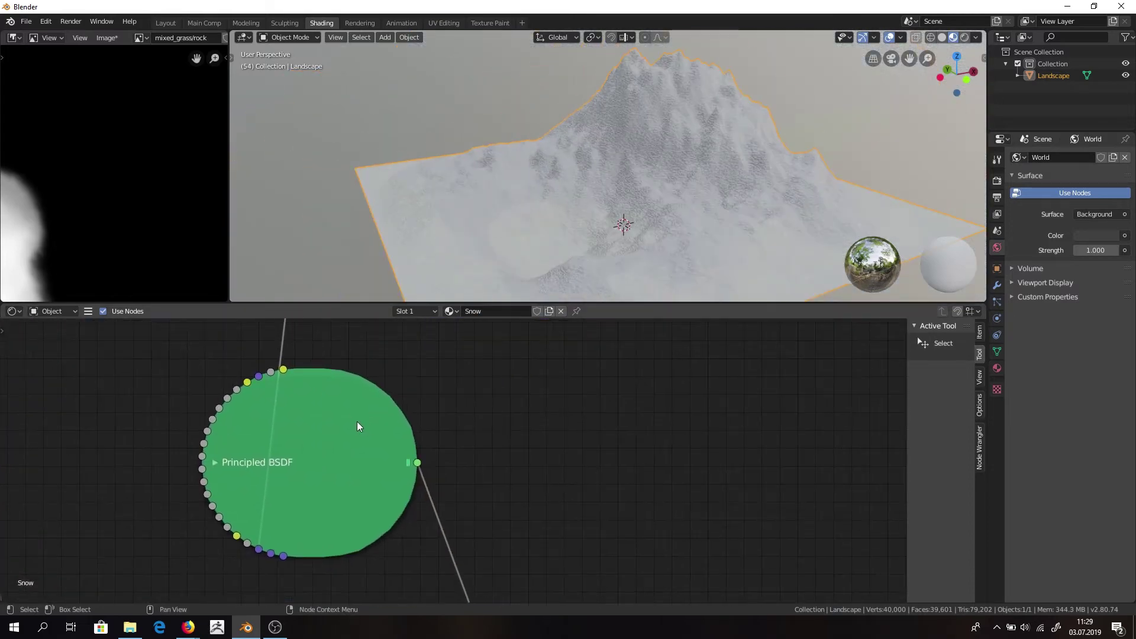
drag(406, 408, 343, 433)
drag(279, 460, 501, 403)
middle_drag(371, 395, 510, 564)
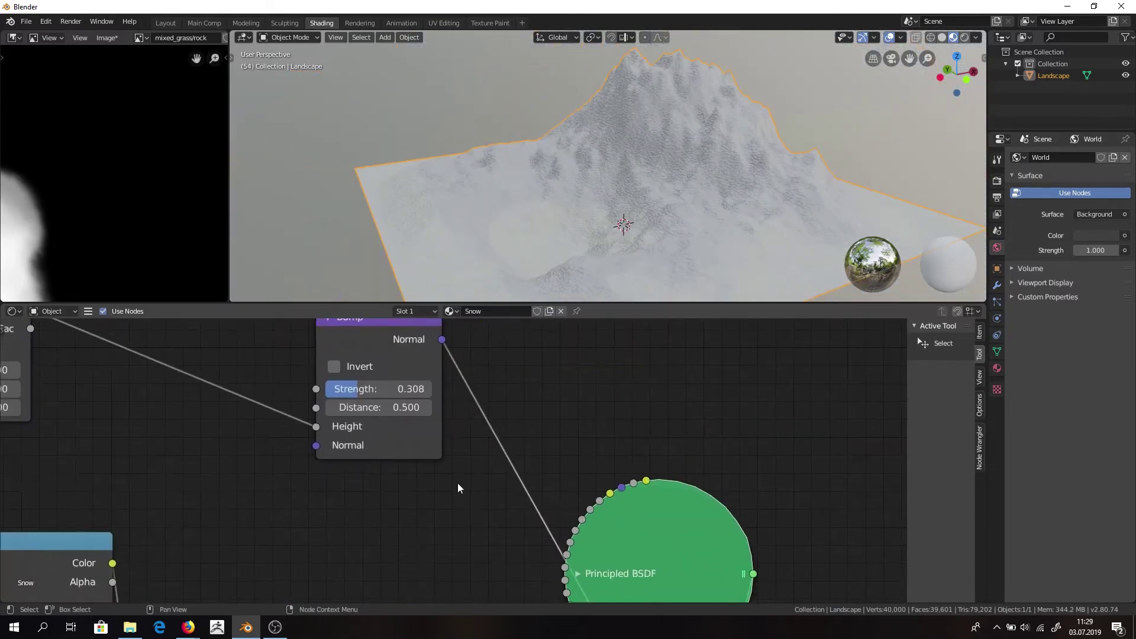
drag(372, 342, 130, 357)
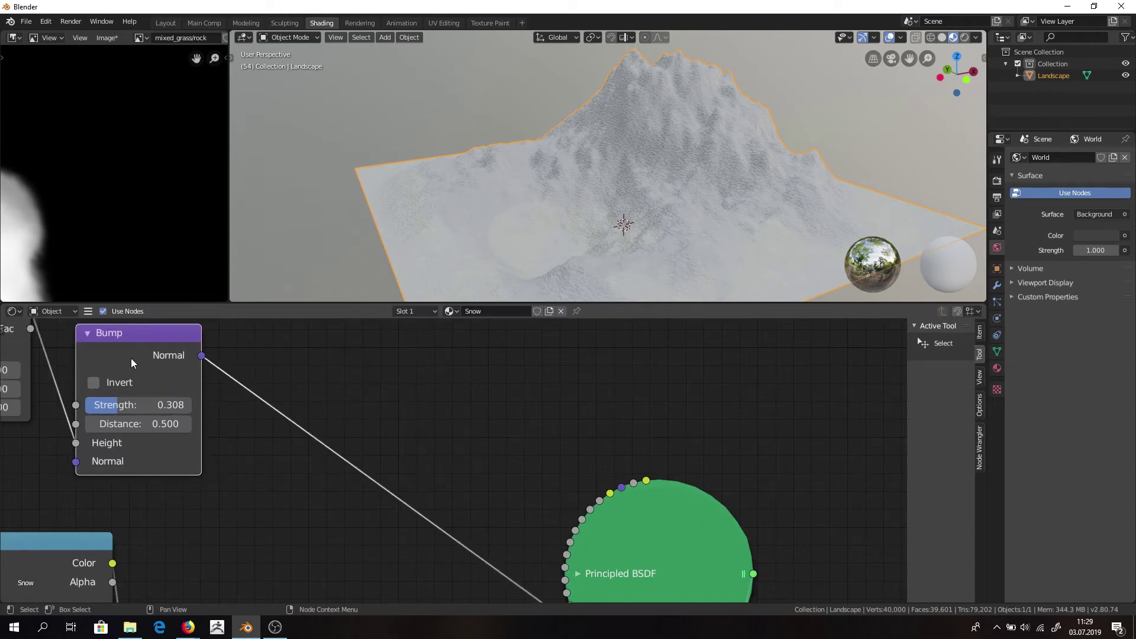
middle_drag(461, 422, 444, 411)
middle_drag(533, 479, 379, 461)
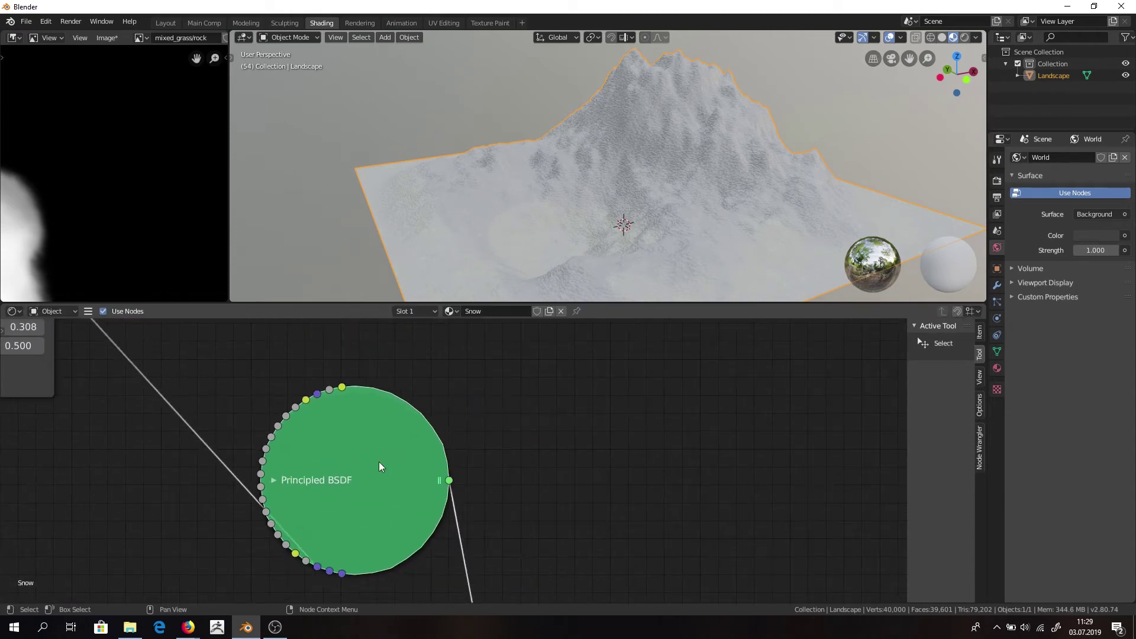
Shift the final Mix Shader to make room and add an Image Texture node between the snow Principled BSDF and it.
scroll(505, 454, down, 9)
middle_drag(490, 587, 443, 418)
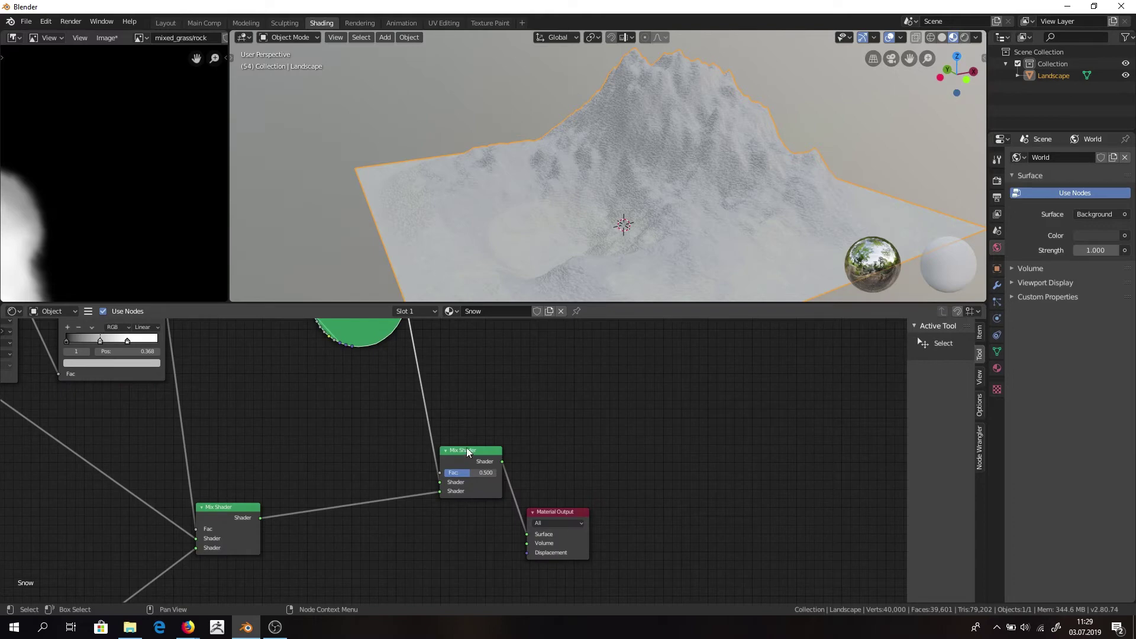
drag(466, 451, 578, 431)
key(shift+a)
click(505, 341)
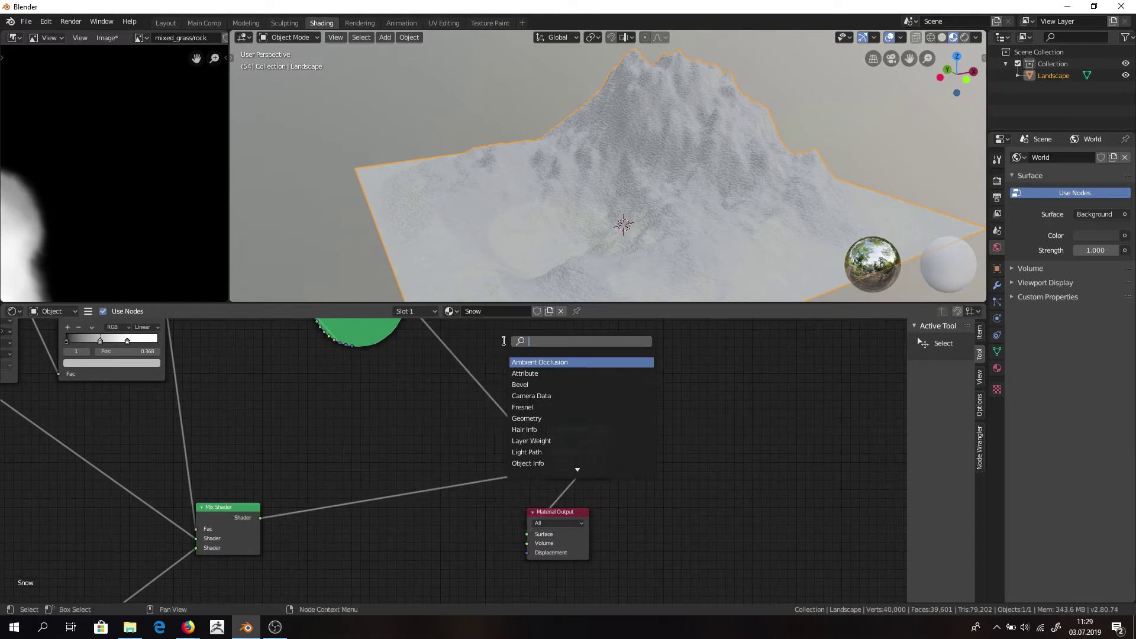
text(ima)
key(Return)
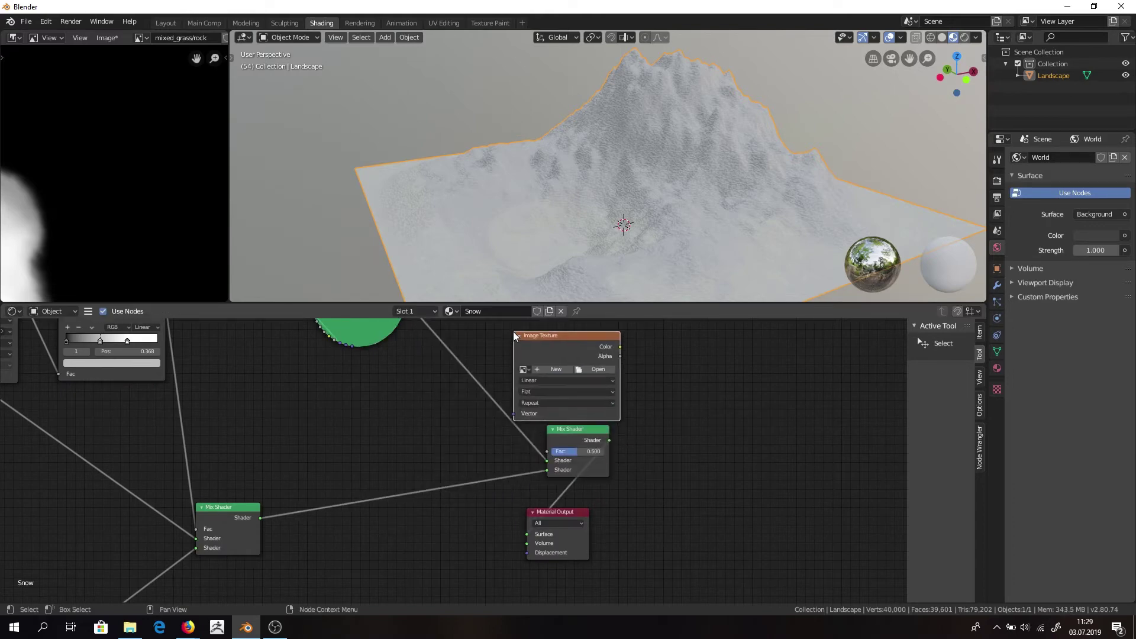
click(437, 380)
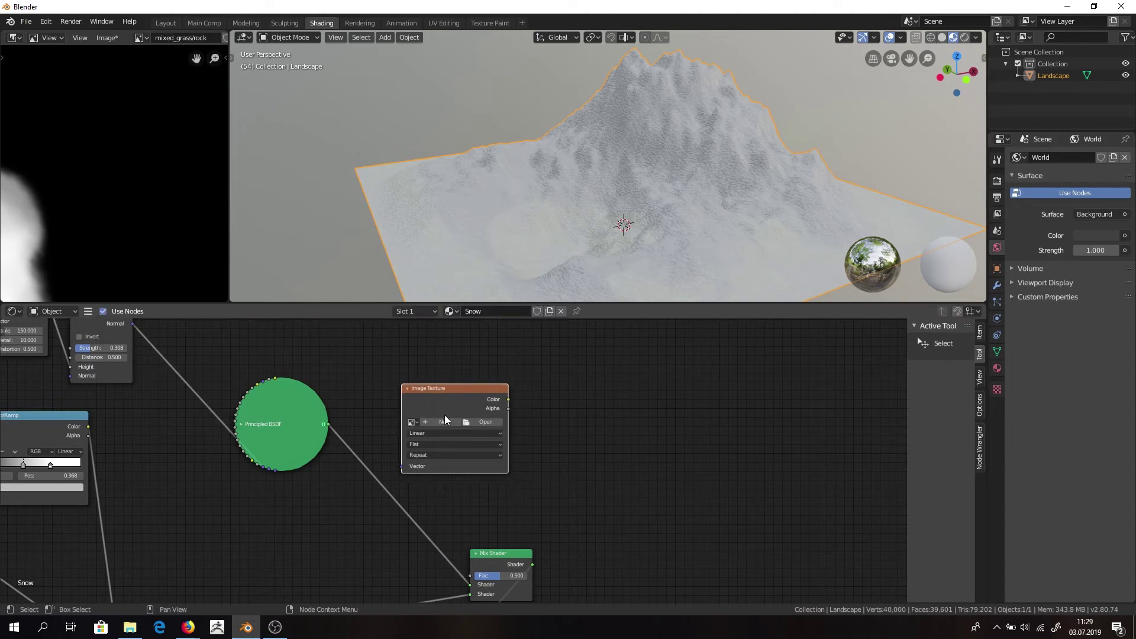
Create a blank 2048 x 2048 px image named Mix Snow and connect its Color to the final Mix Shader's Fac.
click(445, 421)
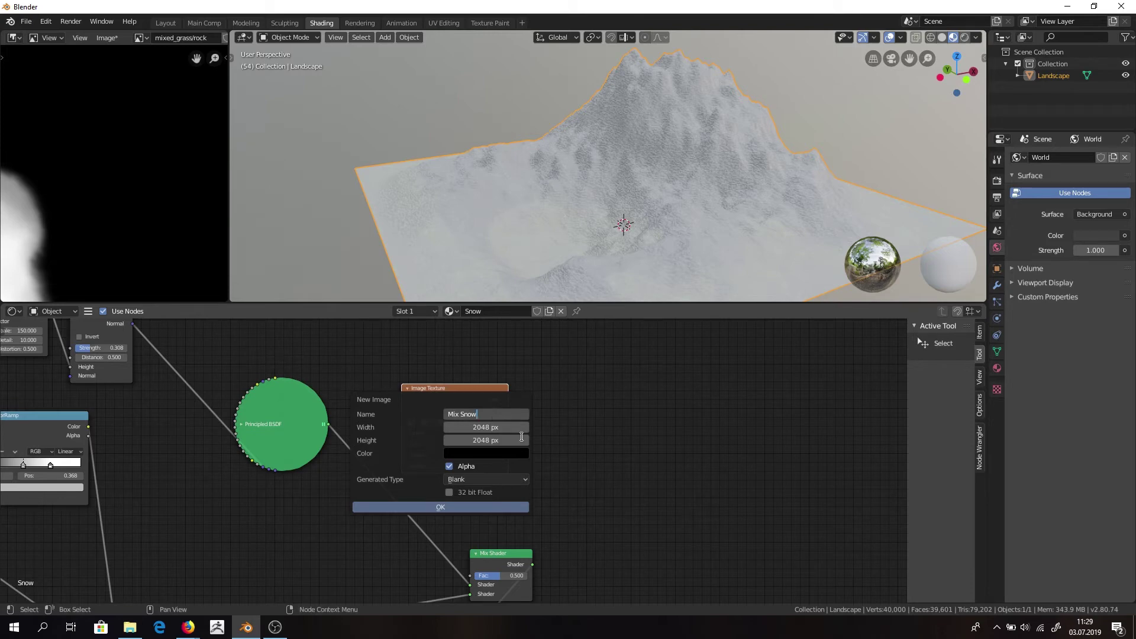
click(448, 508)
click(448, 508)
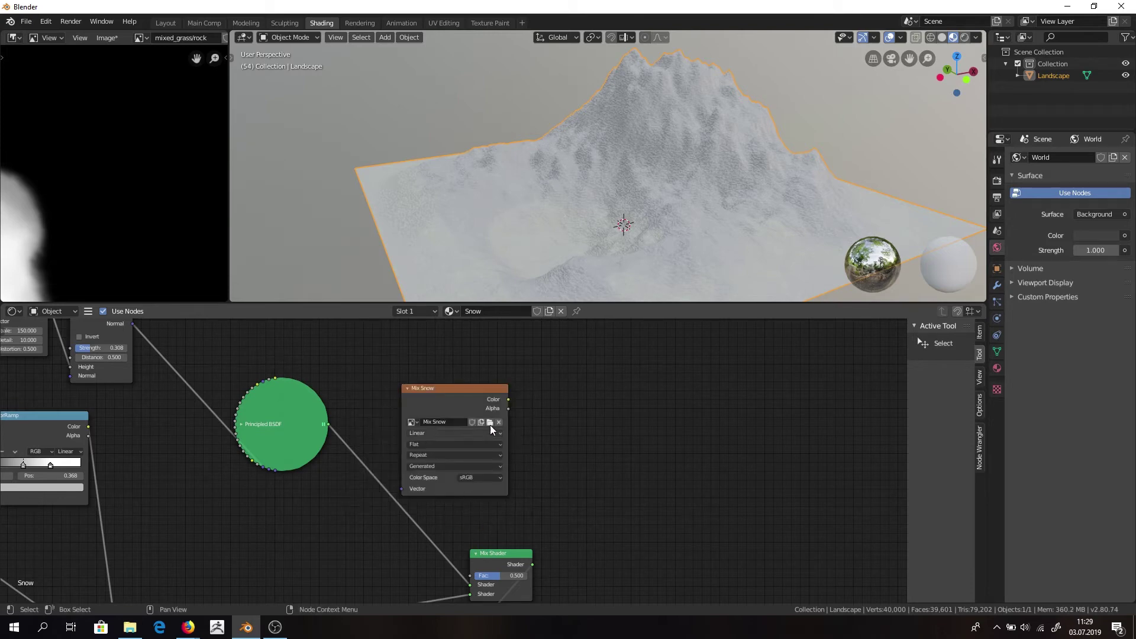
mouse_move(508, 400)
mouse_down()
mouse_move(511, 562)
mouse_move(475, 585)
mouse_move(469, 576)
mouse_up()
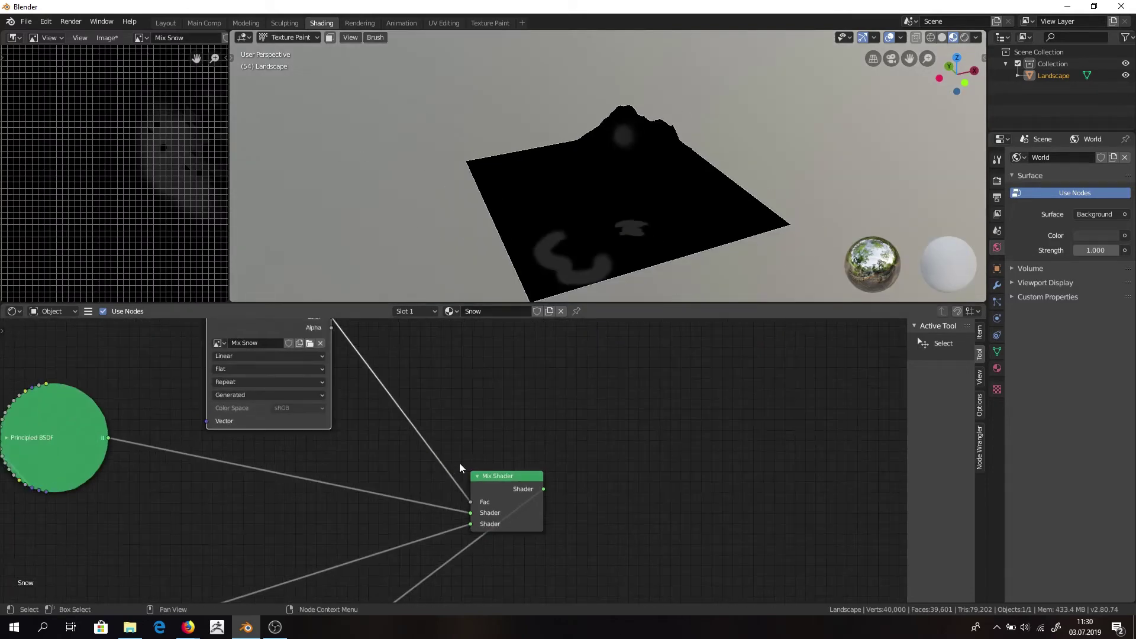
Swap the final Mix Shader's two shader inputs so the snow Principled BSDF feeds the second one.
middle_drag(459, 464, 572, 416)
scroll(590, 474, up, 5)
middle_drag(595, 488, 397, 419)
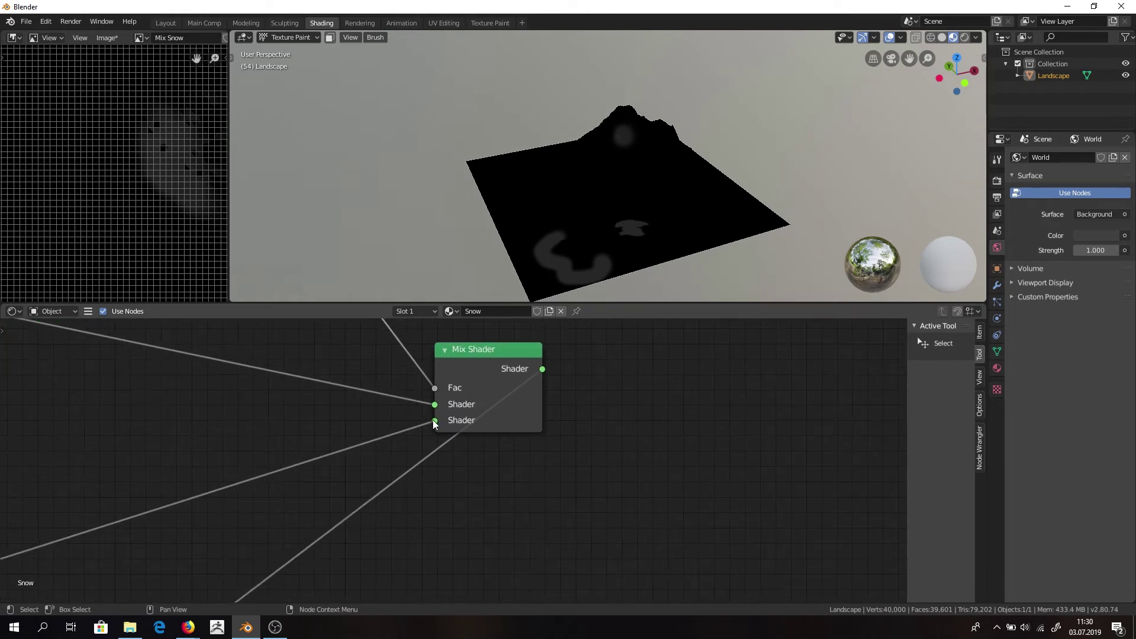
scroll(434, 423, down, 2)
middle_drag(266, 406, 329, 448)
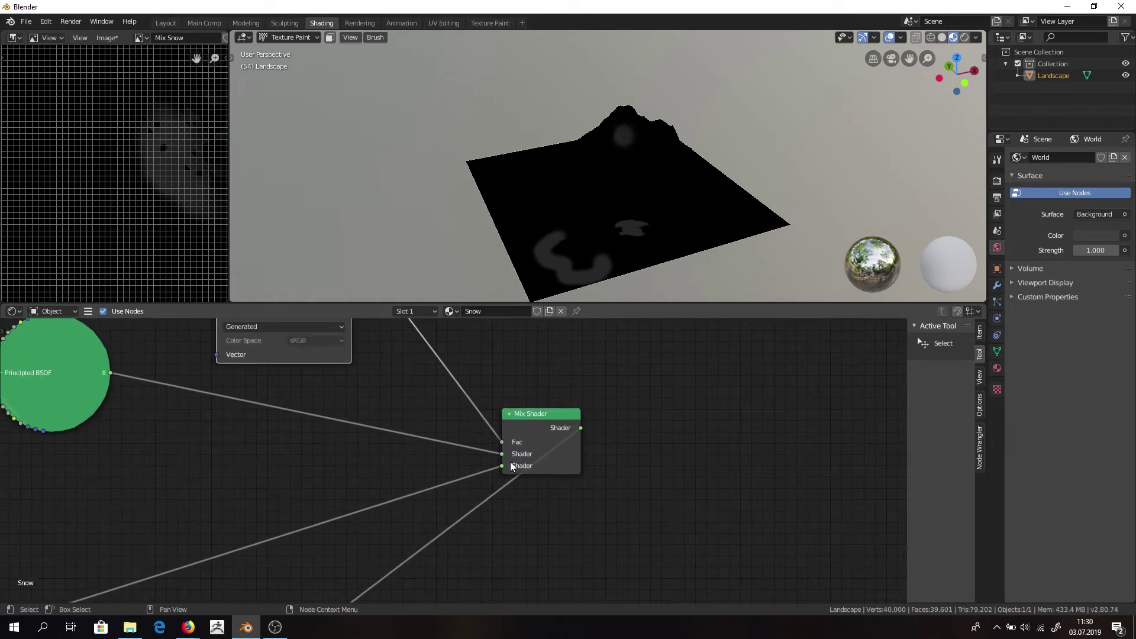
mouse_move(502, 466)
mouse_down()
mouse_move(483, 452)
mouse_move(501, 454)
mouse_up()
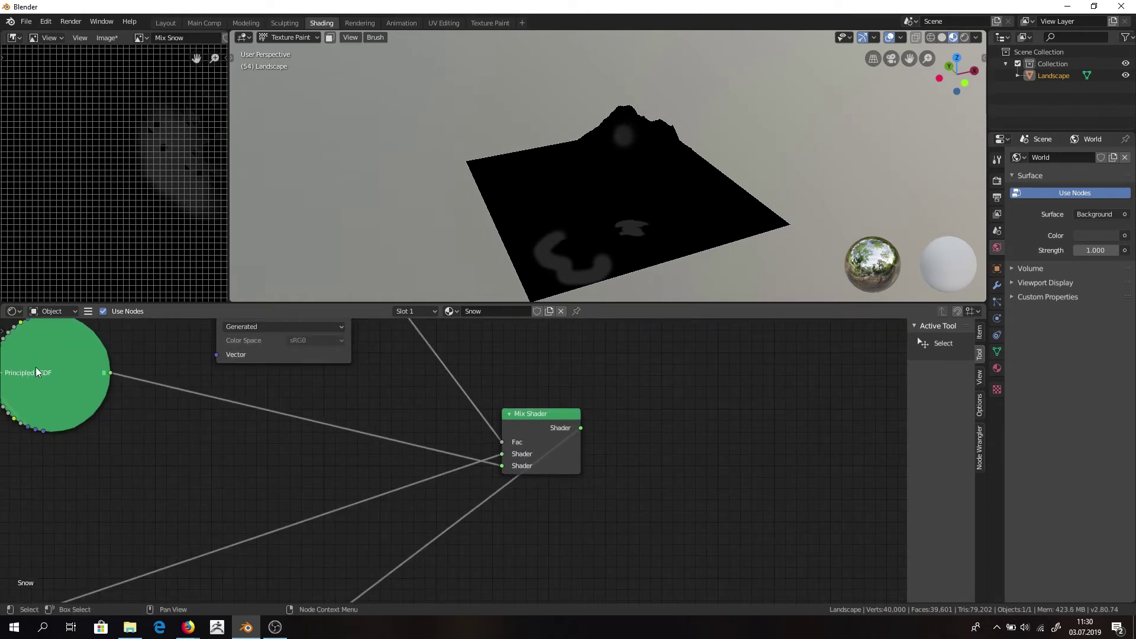
mouse_move(111, 372)
mouse_down()
mouse_move(197, 414)
mouse_move(108, 374)
mouse_up()
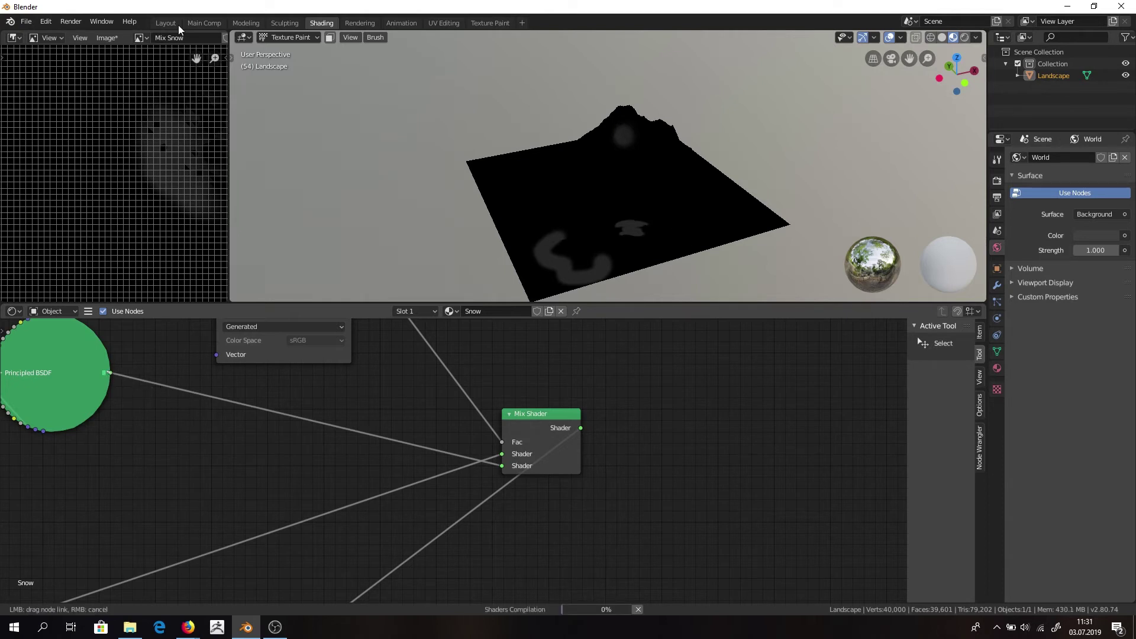
Switch to the Layout workspace and frame the mountain for texture painting on the Mix Snow image.
click(319, 326)
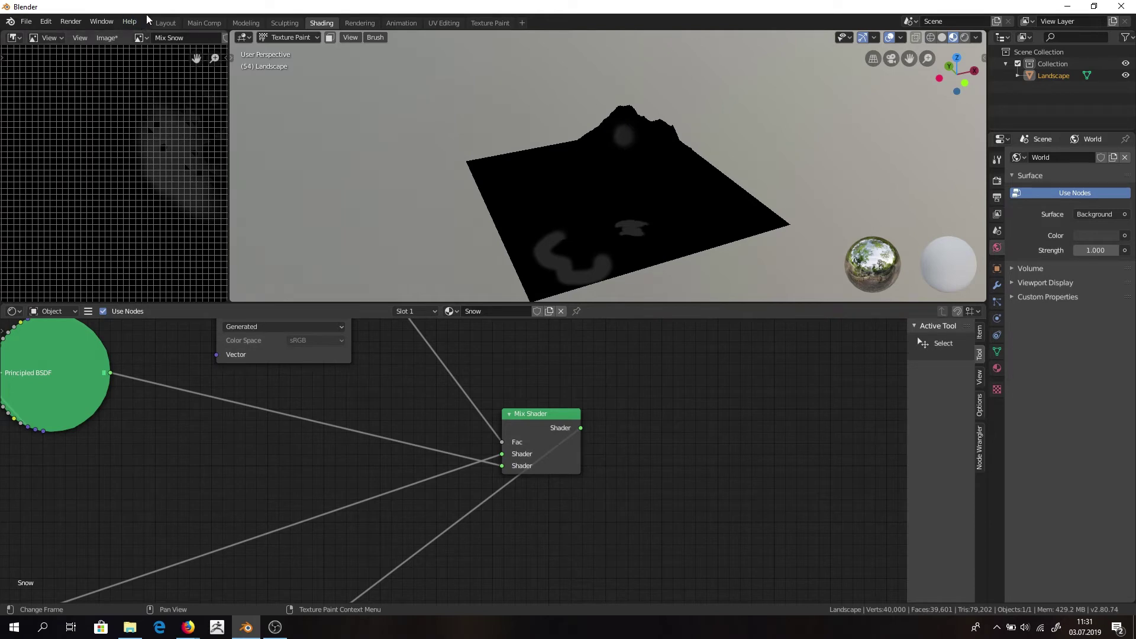
click(165, 23)
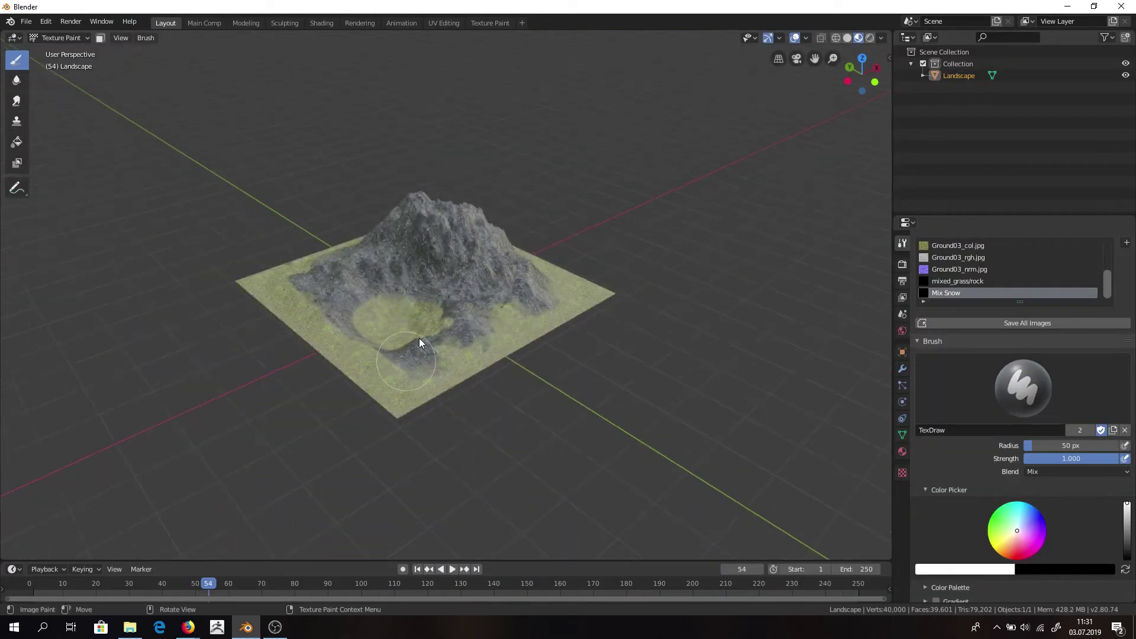
scroll(471, 165, up, 5)
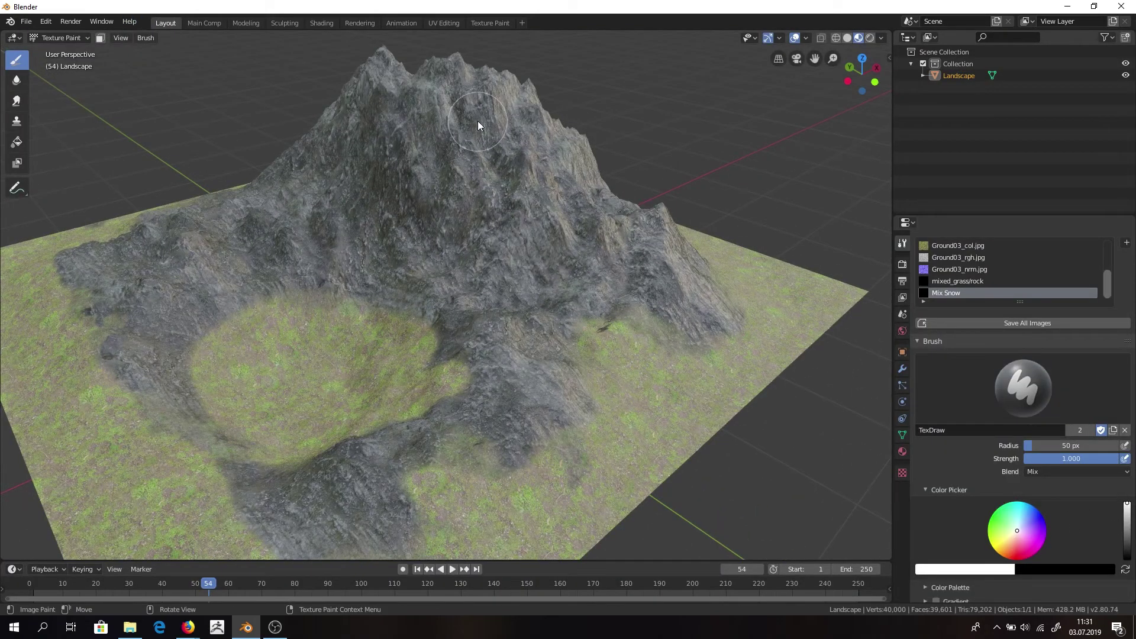
drag(477, 121, 524, 101)
shift+middle_drag(535, 110, 627, 338)
scroll(502, 257, up, 5)
key(ctrl+z)
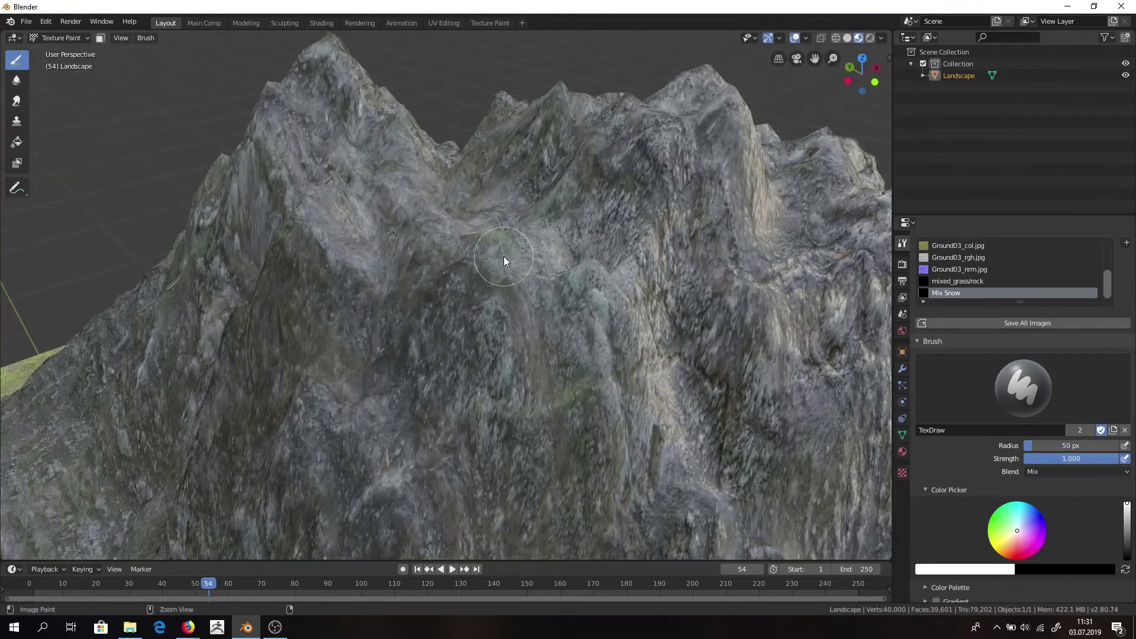
Paint white on the Mix Snow mask over the mountain's peaks and upper slopes, using the TexDraw brush at strength 1.000.
mouse_move(347, 81)
mouse_down()
mouse_move(299, 68)
mouse_move(273, 101)
mouse_move(327, 145)
mouse_move(362, 76)
mouse_move(314, 183)
mouse_move(356, 201)
mouse_up()
mouse_move(355, 201)
middle_down()
mouse_move(449, 137)
mouse_move(424, 183)
mouse_move(462, 196)
middle_up()
mouse_move(462, 195)
mouse_down()
mouse_move(332, 132)
mouse_move(284, 230)
mouse_up()
middle_drag(284, 231, 538, 127)
drag(538, 127, 474, 190)
mouse_move(473, 190)
middle_down()
mouse_move(424, 254)
mouse_move(491, 387)
middle_up()
mouse_move(491, 387)
mouse_down()
mouse_move(378, 304)
mouse_move(596, 335)
mouse_move(688, 256)
mouse_up()
scroll(687, 257, down, 3)
mouse_move(687, 257)
middle_down()
mouse_move(491, 251)
mouse_move(276, 415)
middle_up()
mouse_move(276, 416)
mouse_down()
mouse_move(379, 293)
mouse_move(418, 151)
mouse_up()
middle_drag(418, 151, 517, 280)
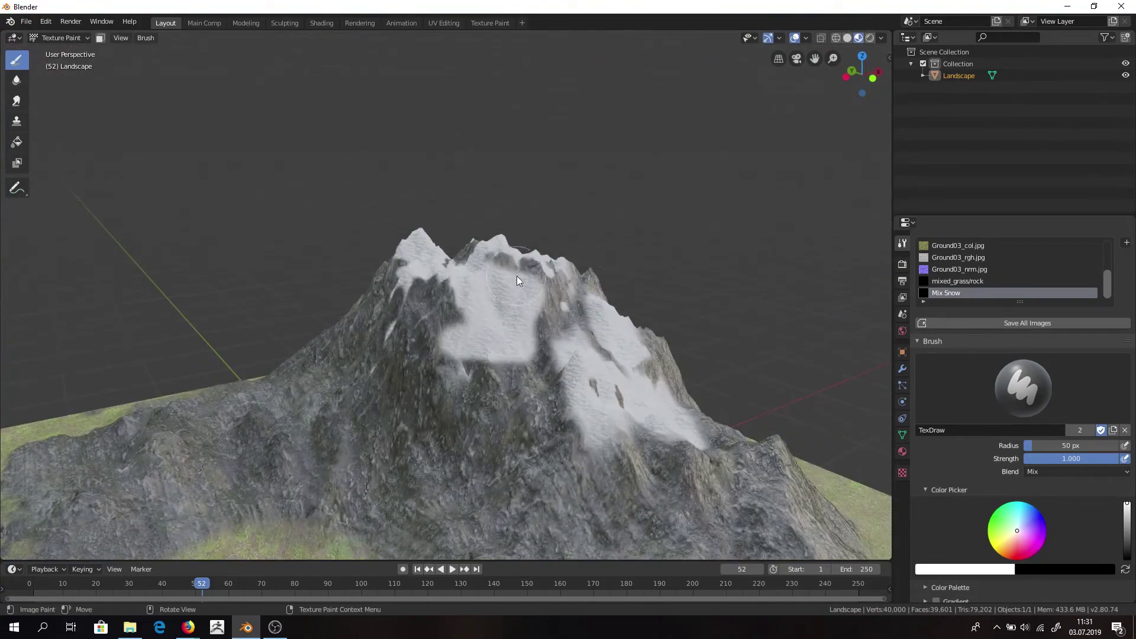
drag(379, 325, 397, 272)
middle_drag(794, 456, 651, 350)
mouse_move(510, 247)
mouse_down()
mouse_move(493, 146)
mouse_move(453, 147)
mouse_up()
middle_drag(380, 287, 449, 266)
Set the brush to black at strength 0.178 and soften the lower edges of the snow on the upper slopes.
drag(1113, 459, 1034, 459)
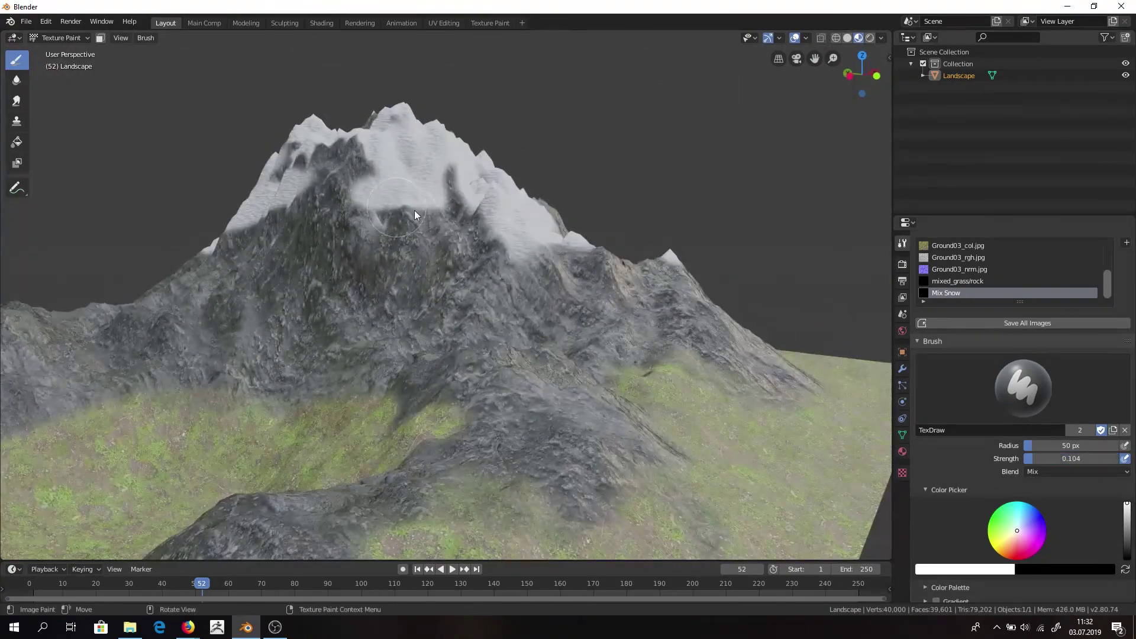
drag(1127, 506, 1127, 558)
drag(1032, 459, 1039, 458)
drag(384, 195, 516, 240)
drag(249, 228, 265, 201)
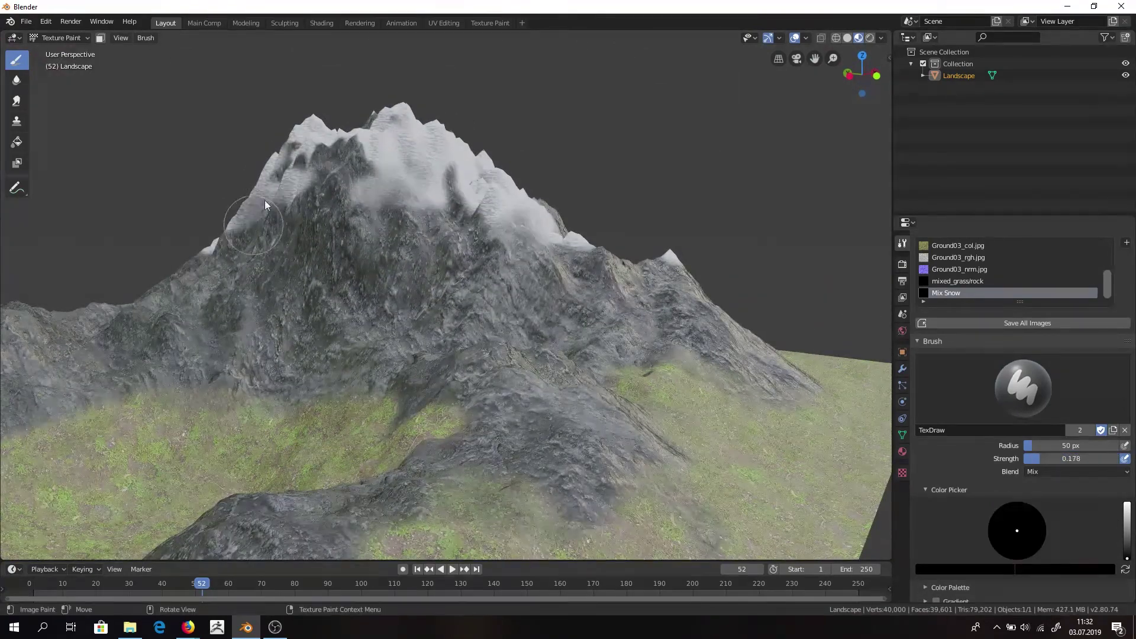
Set the brush to white at strength 1.000 and paint a stroke of snow in the crater.
middle_drag(279, 261, 365, 340)
mouse_move(512, 260)
middle_down()
mouse_move(314, 247)
mouse_move(362, 251)
middle_up()
scroll(492, 246, down, 6)
scroll(259, 304, up, 2)
middle_drag(259, 304, 367, 332)
drag(1041, 459, 1121, 459)
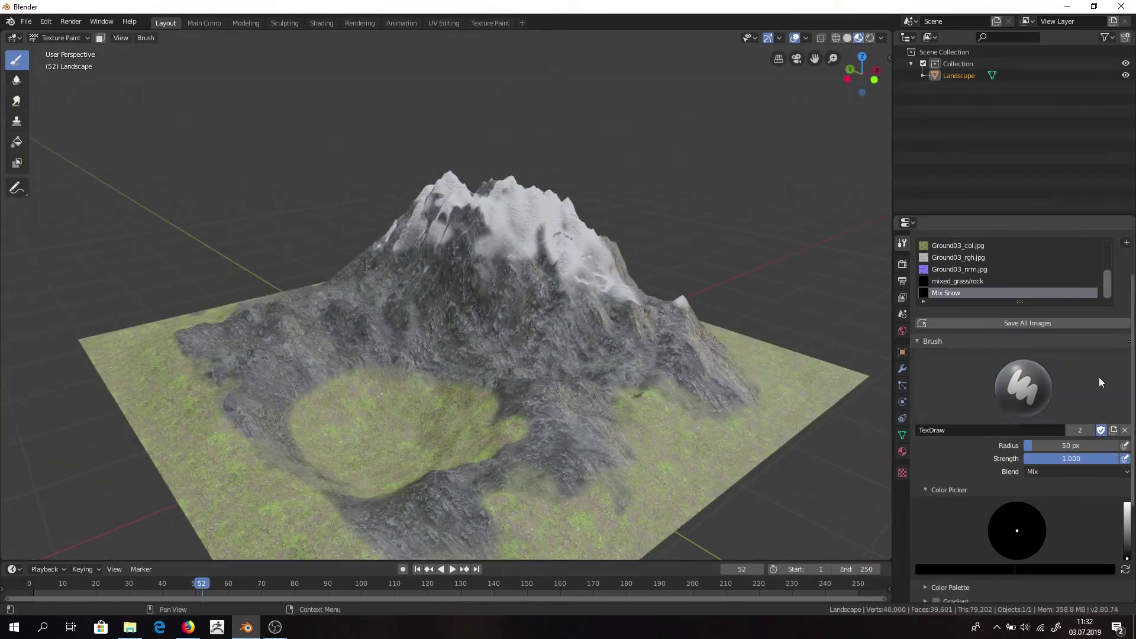
click(1126, 504)
drag(349, 444, 400, 458)
Darken the brush colour to near black and paint over the rocky slope below the snowy peaks.
click(1127, 548)
scroll(533, 319, up, 2)
middle_drag(593, 291, 561, 269)
drag(561, 269, 546, 307)
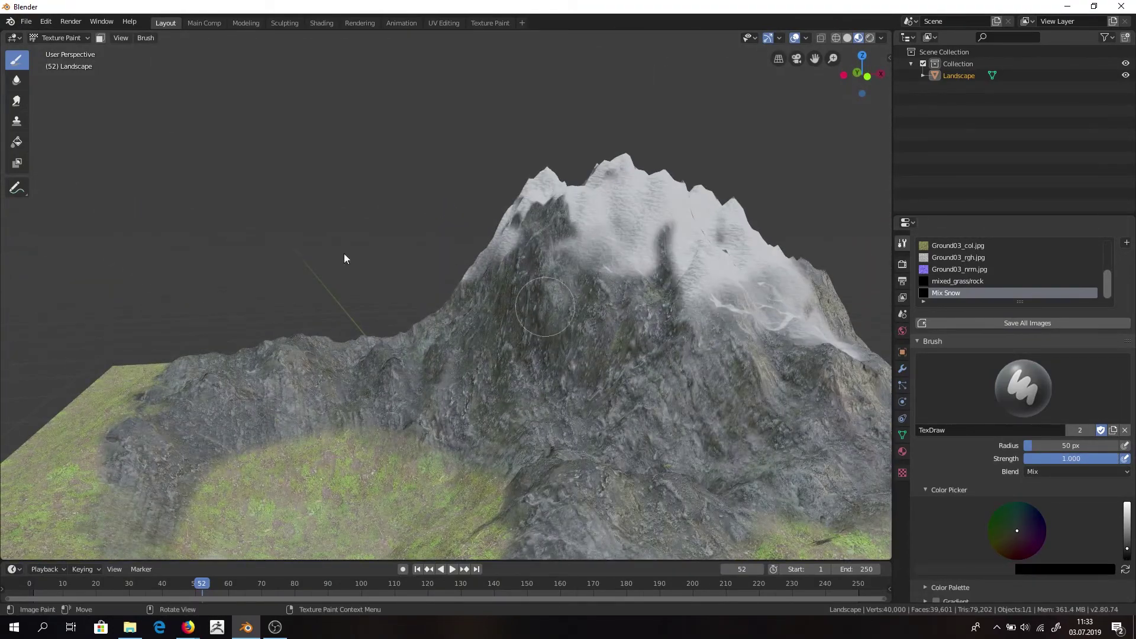
Switch to the Shading workspace and move the Material Output node beyond the final Mix Shader in the node tree.
click(321, 22)
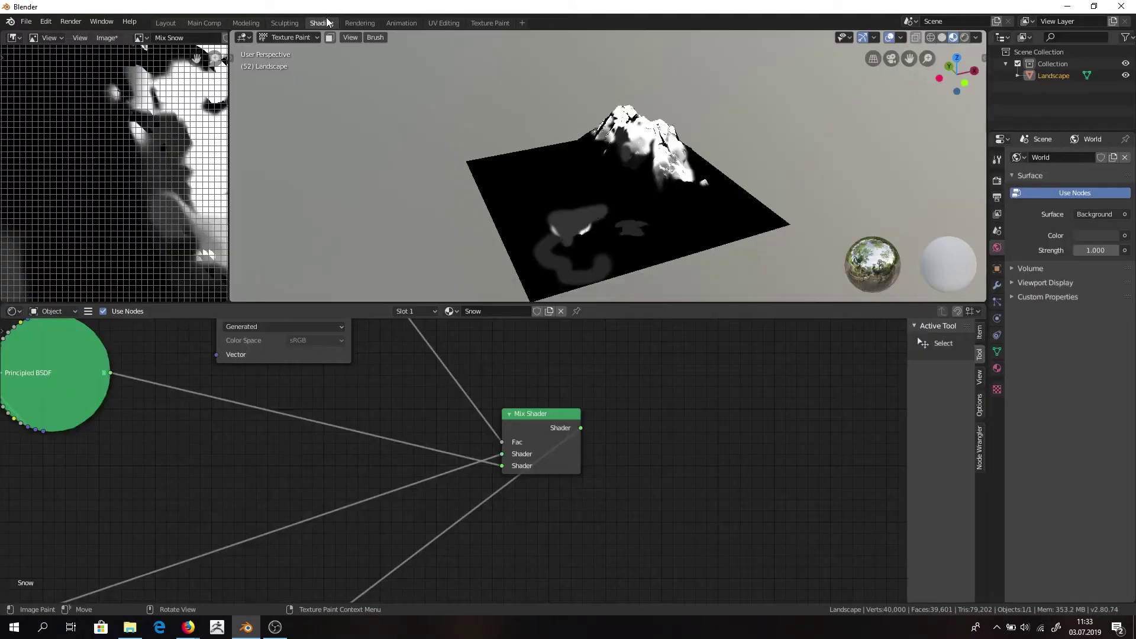
scroll(544, 443, down, 5)
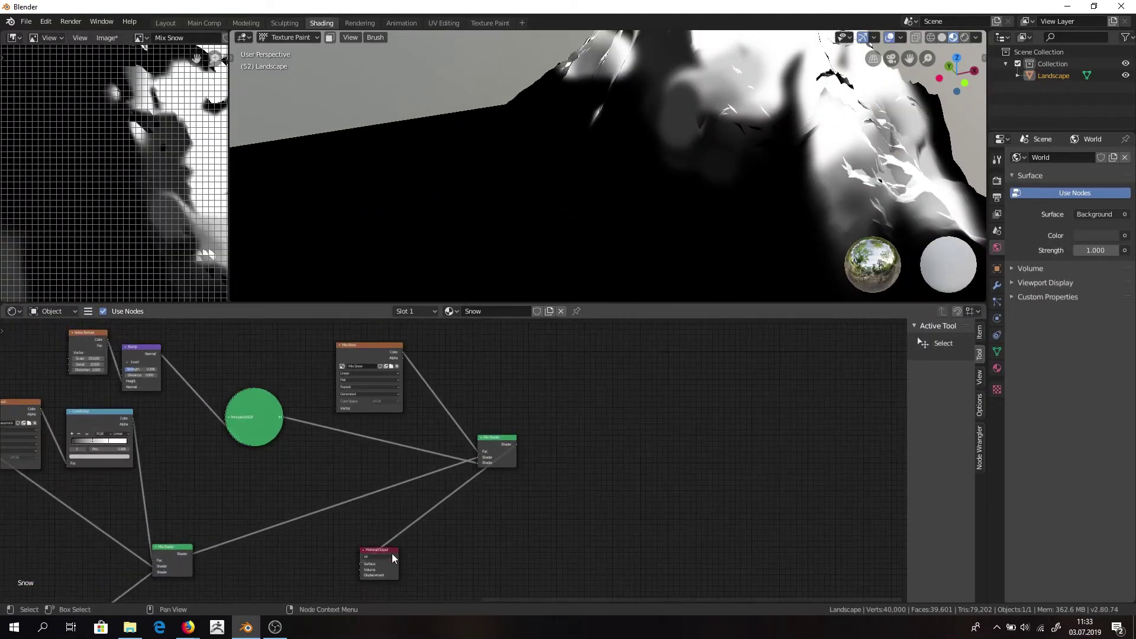
drag(391, 553, 675, 420)
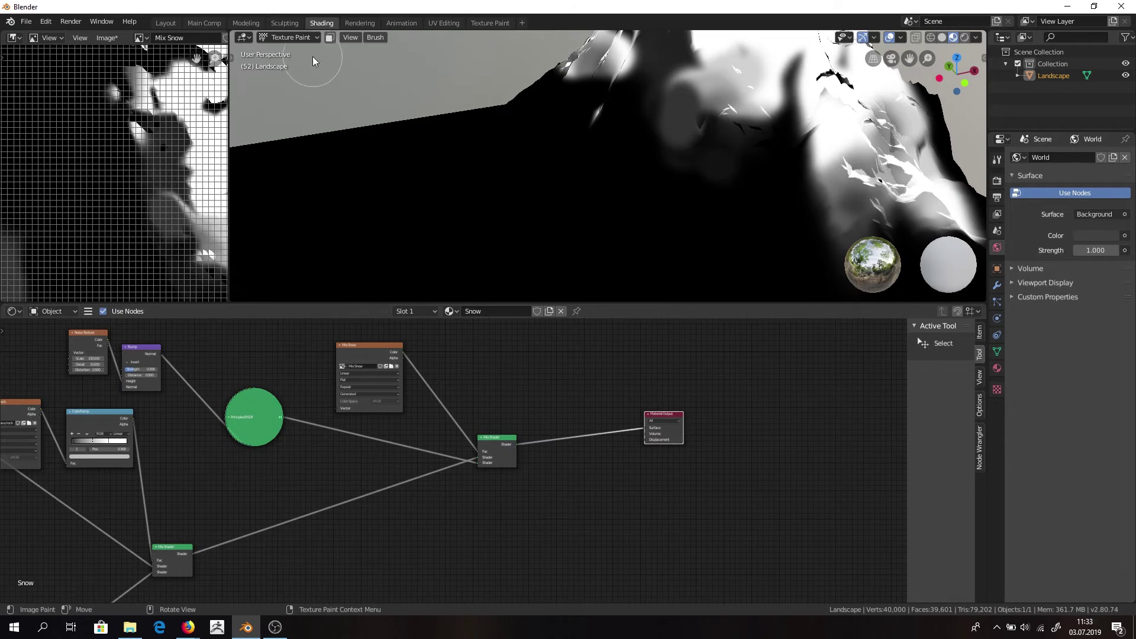
Switch the landscape from Texture Paint to Object Mode and inspect its full material around the snowy mountain.
click(301, 38)
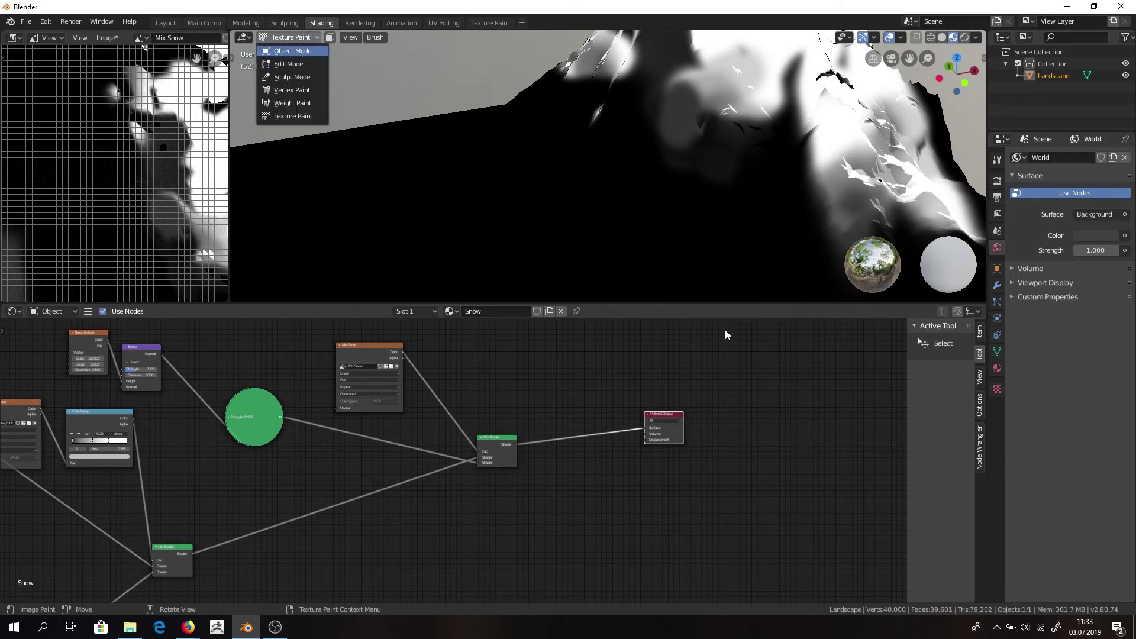
click(292, 51)
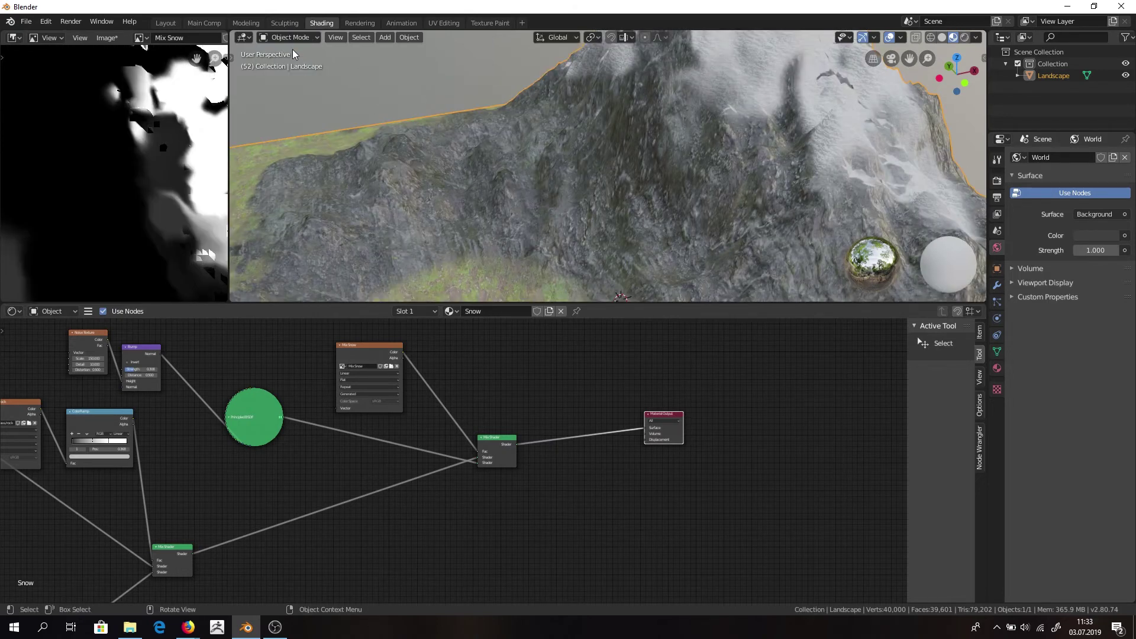
scroll(727, 147, down, 5)
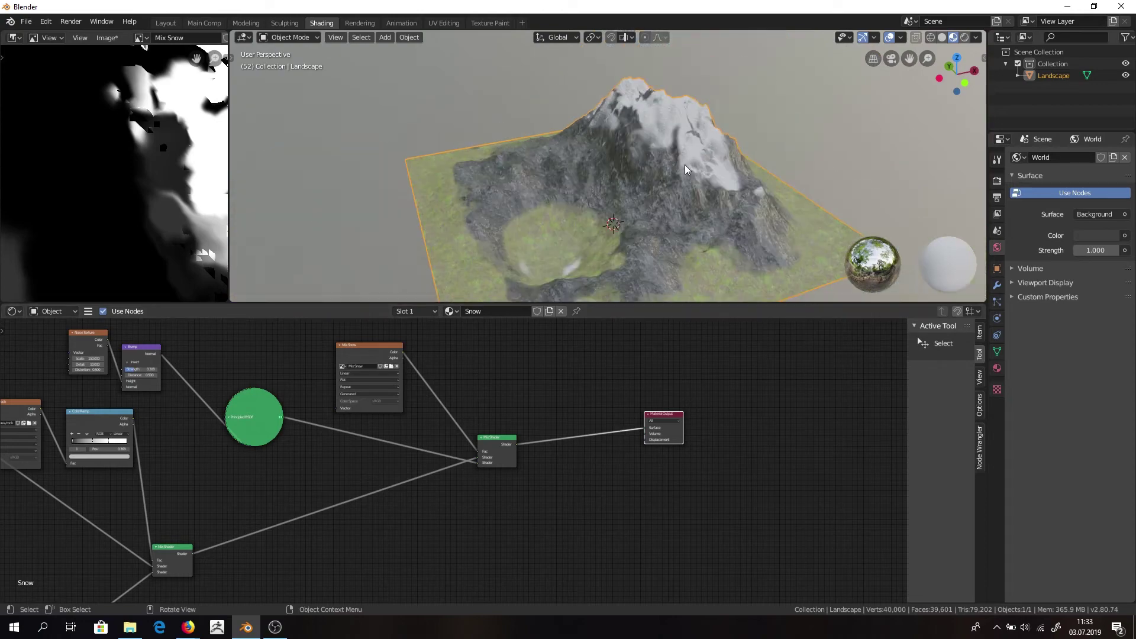
scroll(740, 144, up, 5)
mouse_move(793, 145)
middle_down()
mouse_move(740, 144)
mouse_move(797, 134)
middle_up()
Add a ColorRamp node to the Snow material and undo its accidental insertion between the Mix Shader and Material Output.
key(shift+a)
click(550, 375)
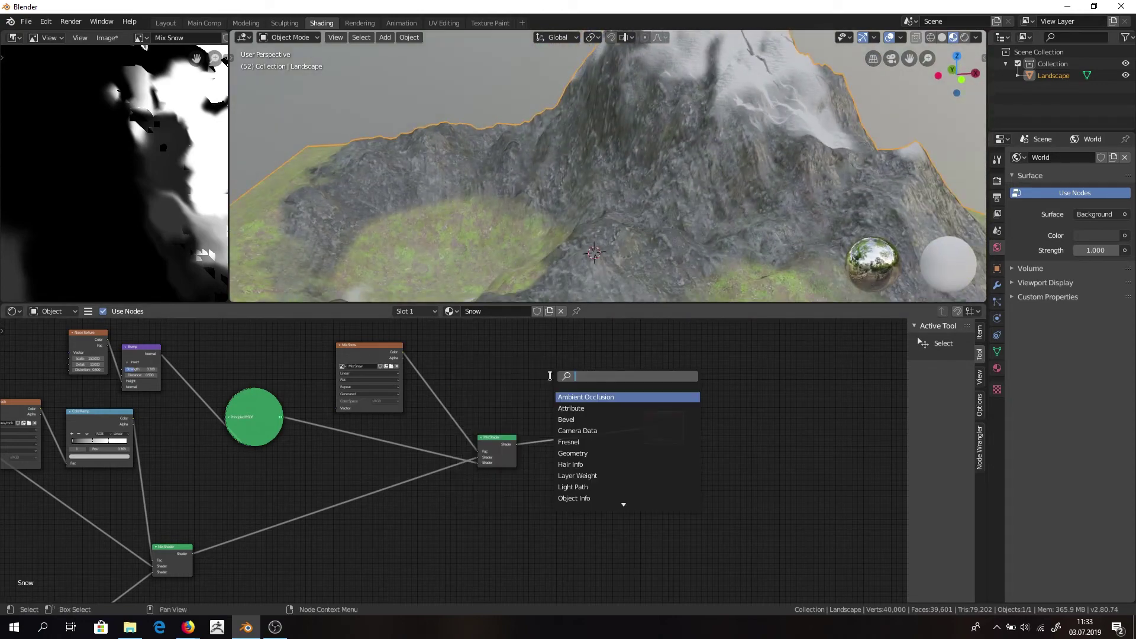
text(ramp)
key(Return)
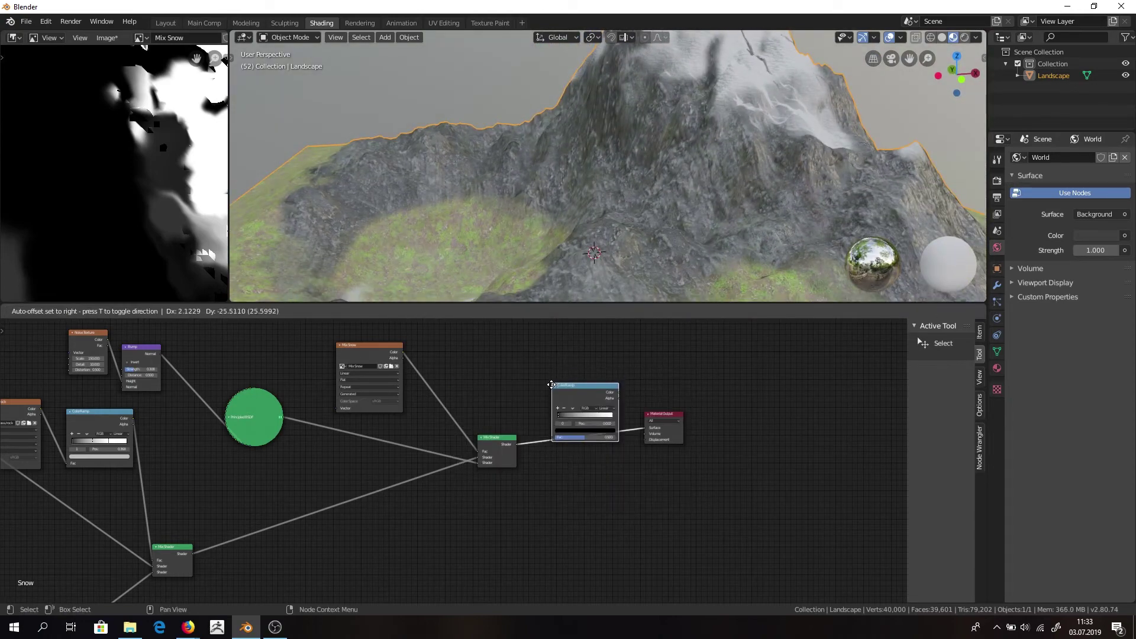
click(547, 408)
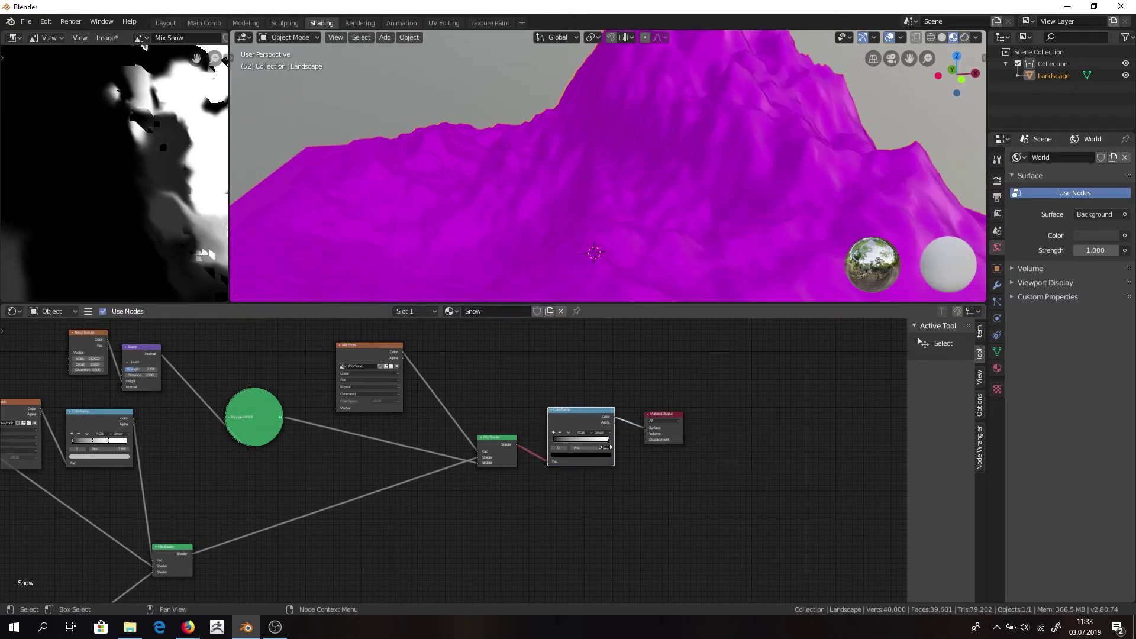
scroll(598, 474, up, 6)
middle_drag(570, 454, 484, 512)
key(ctrl+z)
key(ctrl+t)
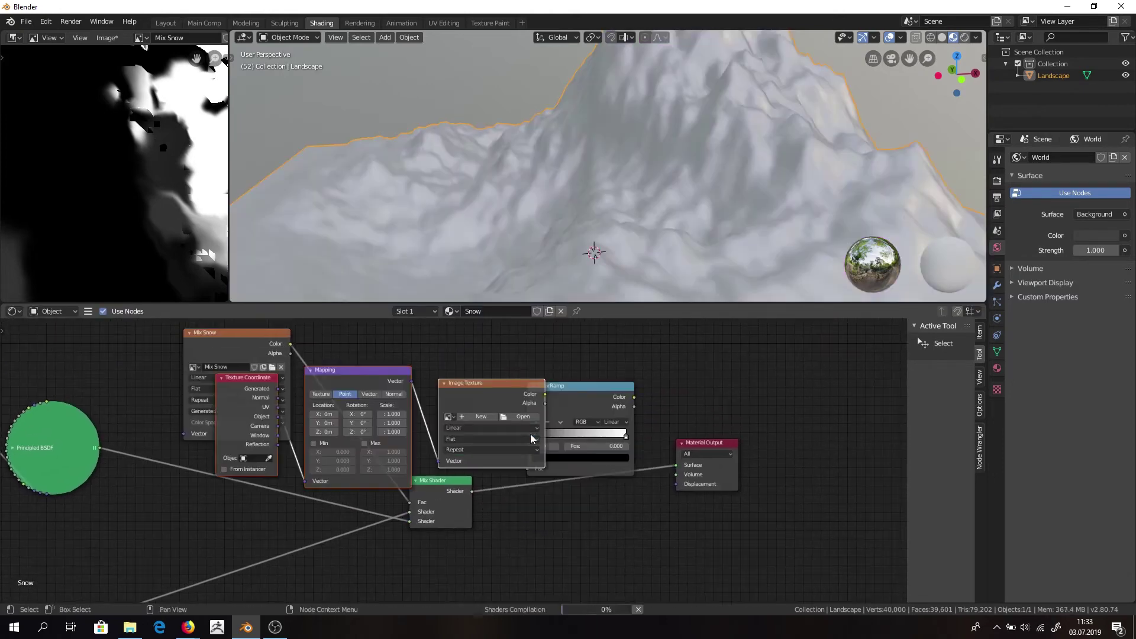
scroll(508, 386, down, 1)
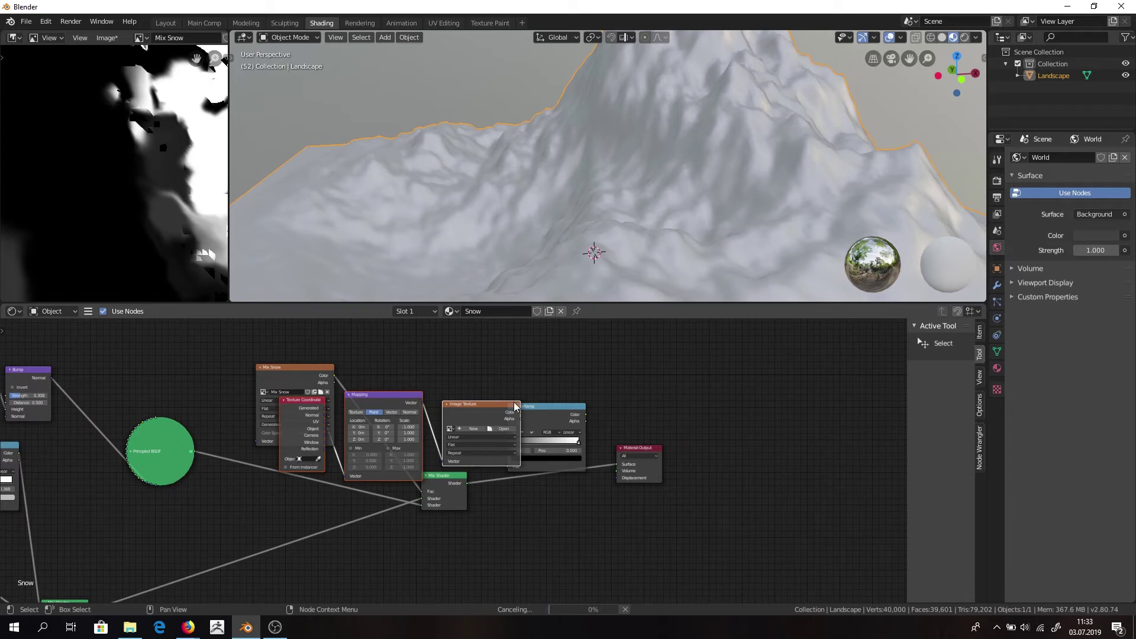
key(g)
click(614, 574)
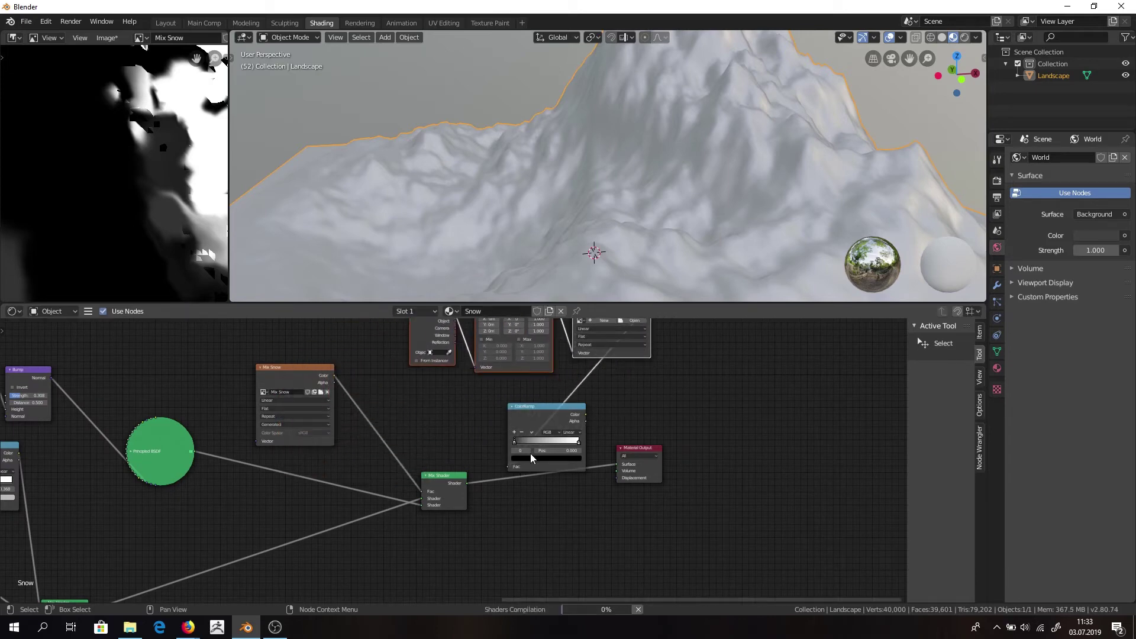
key(ctrl+z)
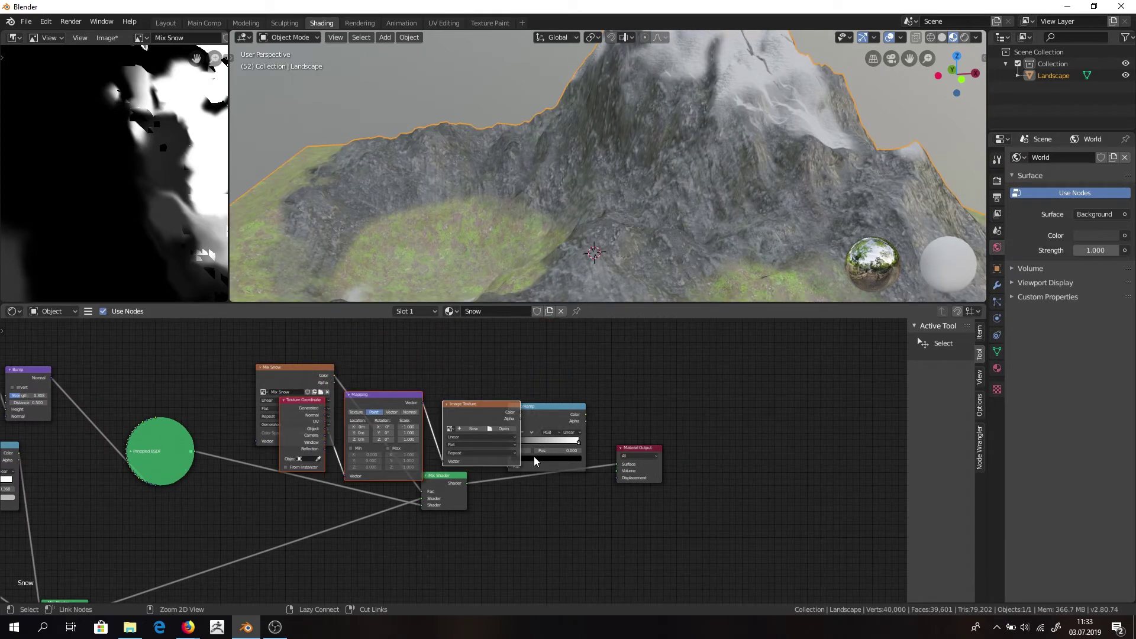
key(Delete)
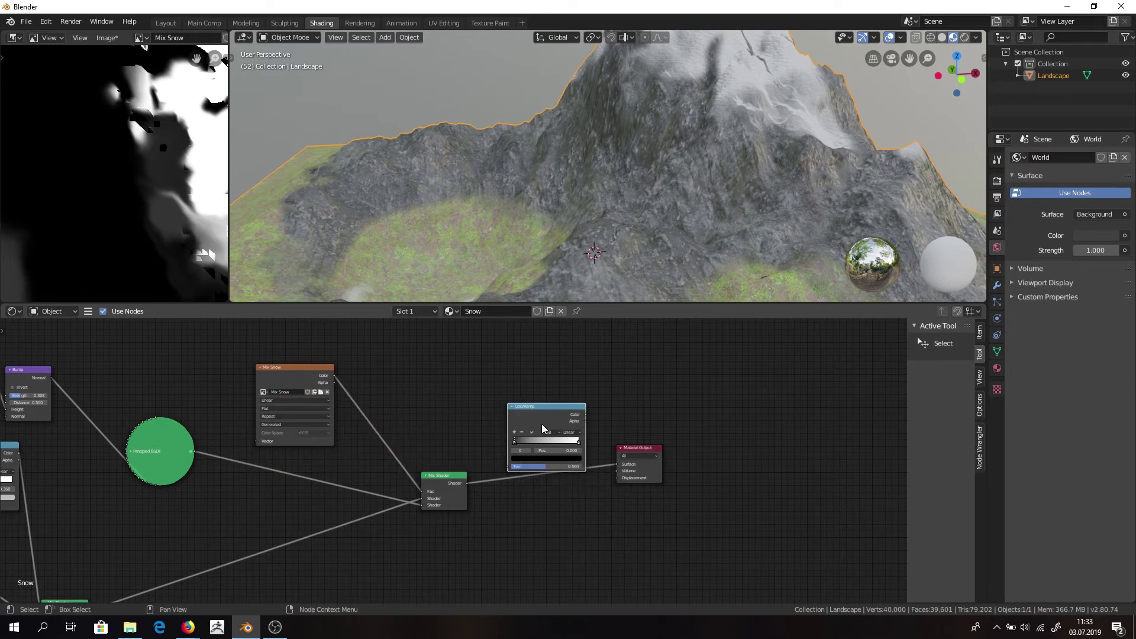
Insert the ColorRamp between the Mix Snow texture and the Mix Shader's factor, and set its white stop to about 0.38.
drag(541, 420, 391, 391)
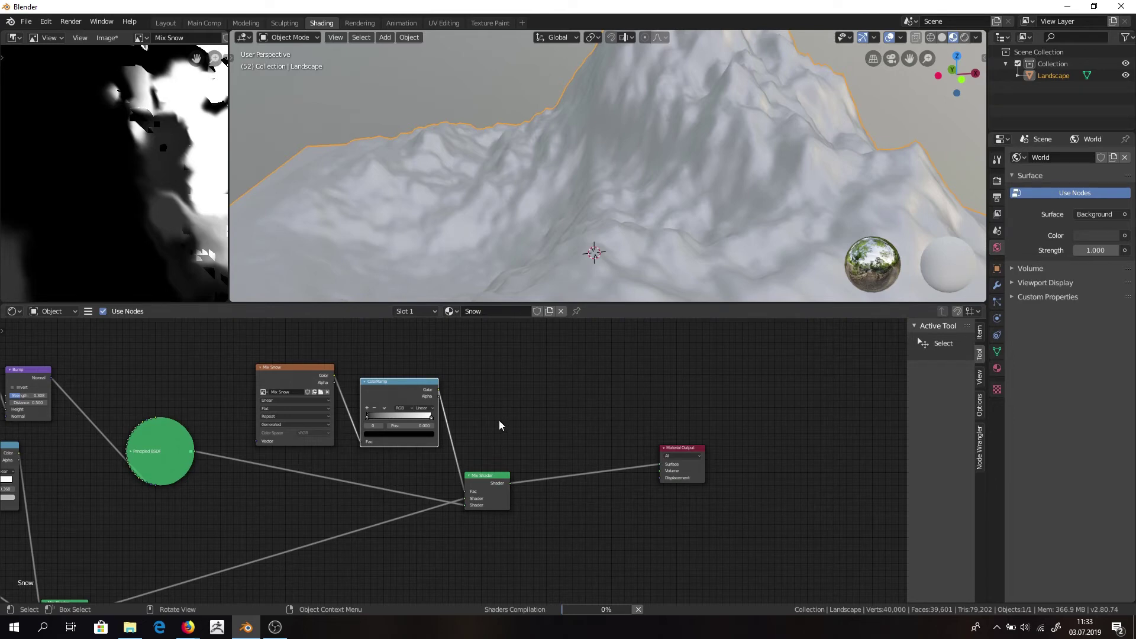
middle_drag(699, 237, 681, 172)
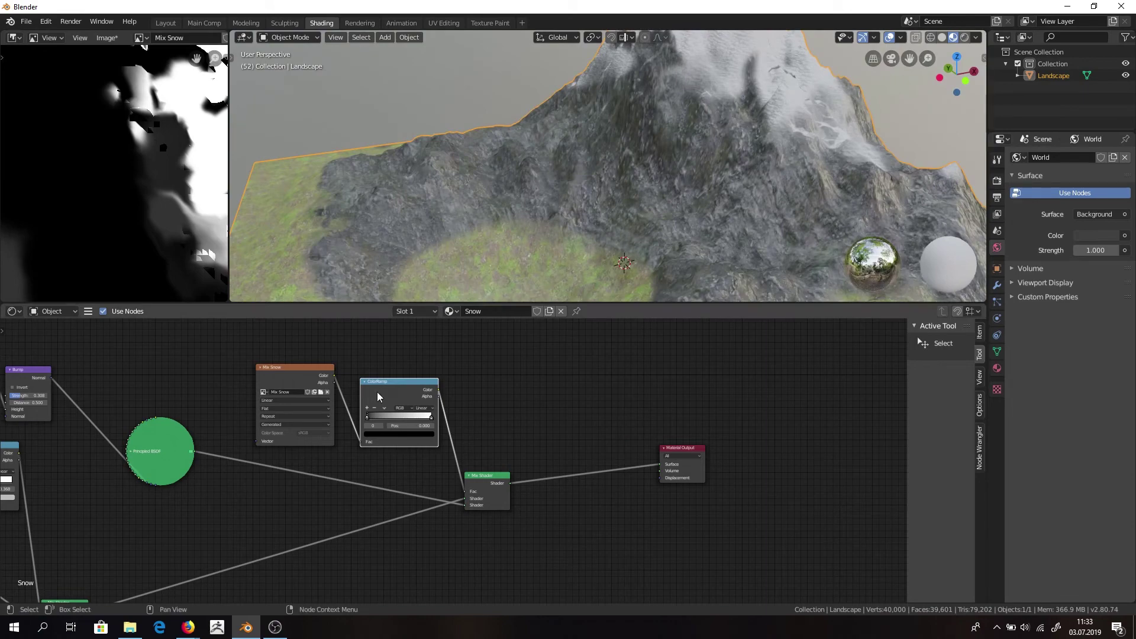
drag(426, 418, 401, 419)
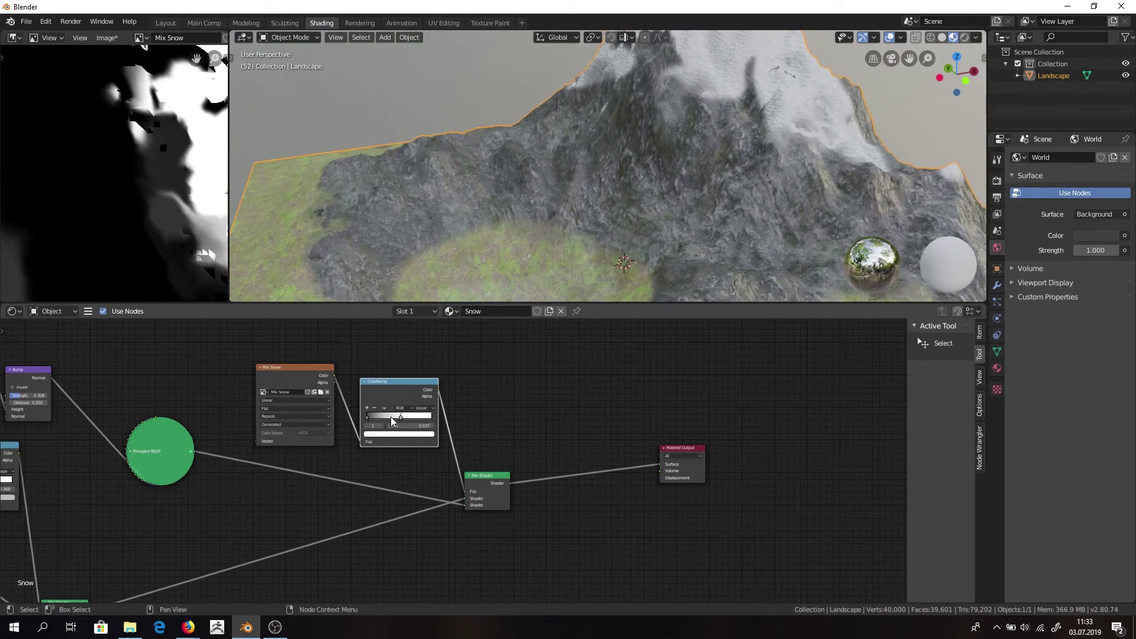
middle_drag(591, 249, 648, 124)
middle_drag(535, 102, 684, 157)
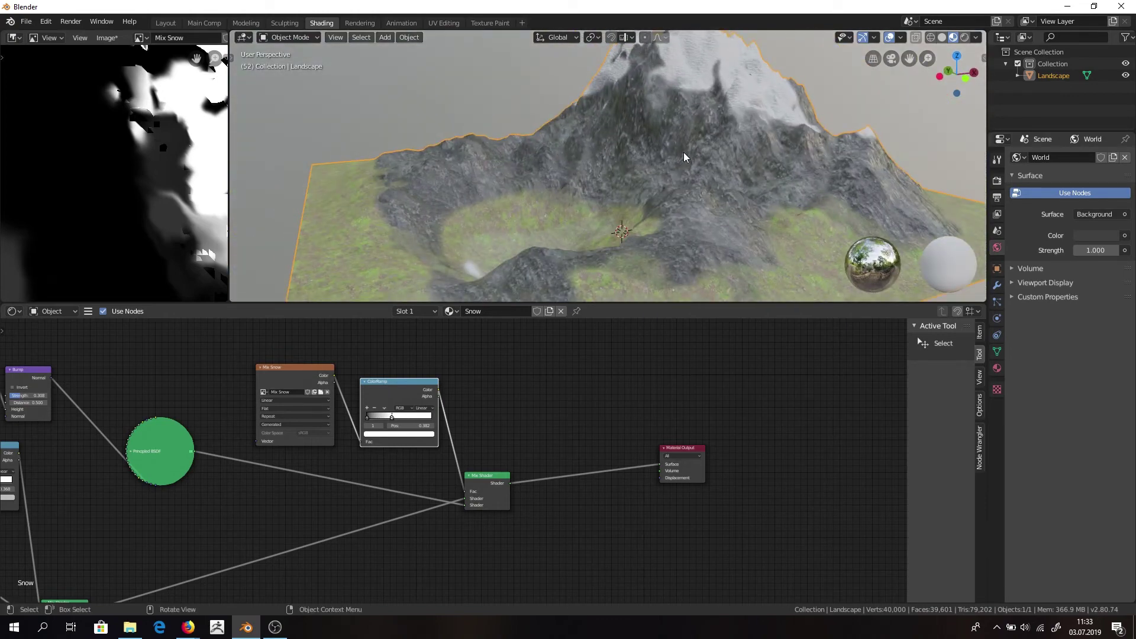
scroll(545, 170, down, 4)
scroll(546, 171, up, 4)
Switch to the Layout workspace and show the Eevee render settings.
click(166, 22)
scroll(547, 340, down, 6)
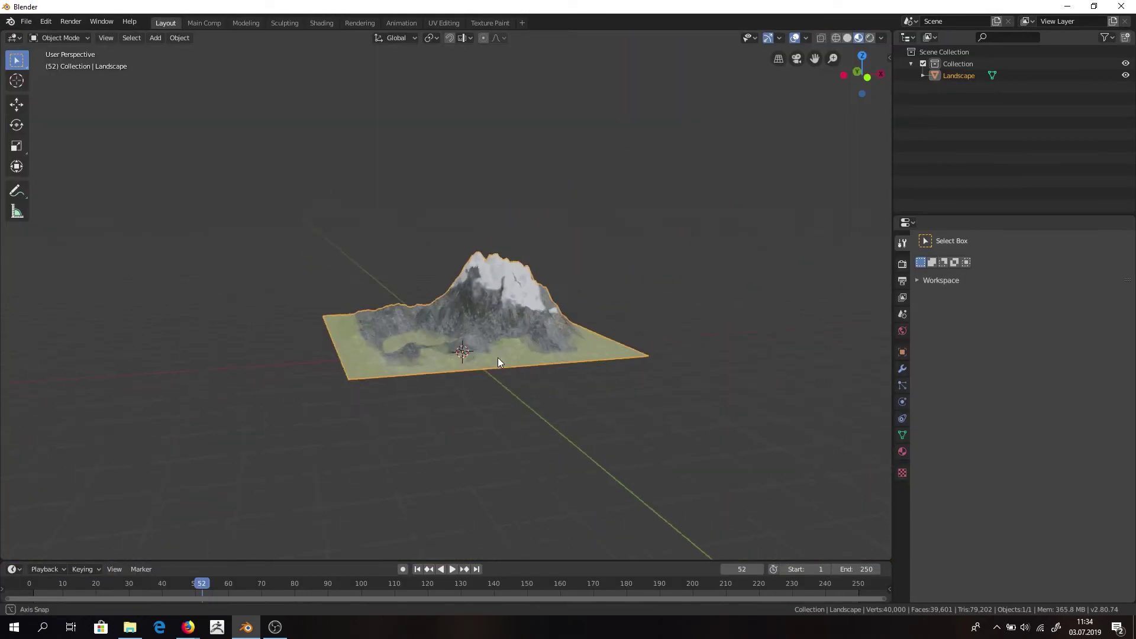
click(902, 265)
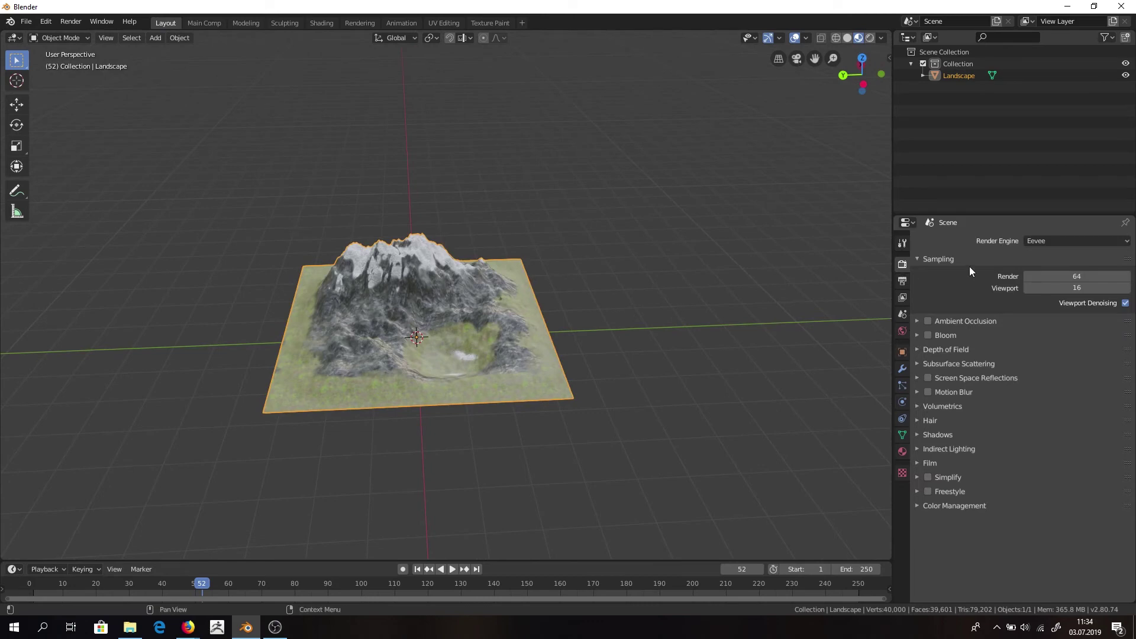
key(grave)
click(539, 328)
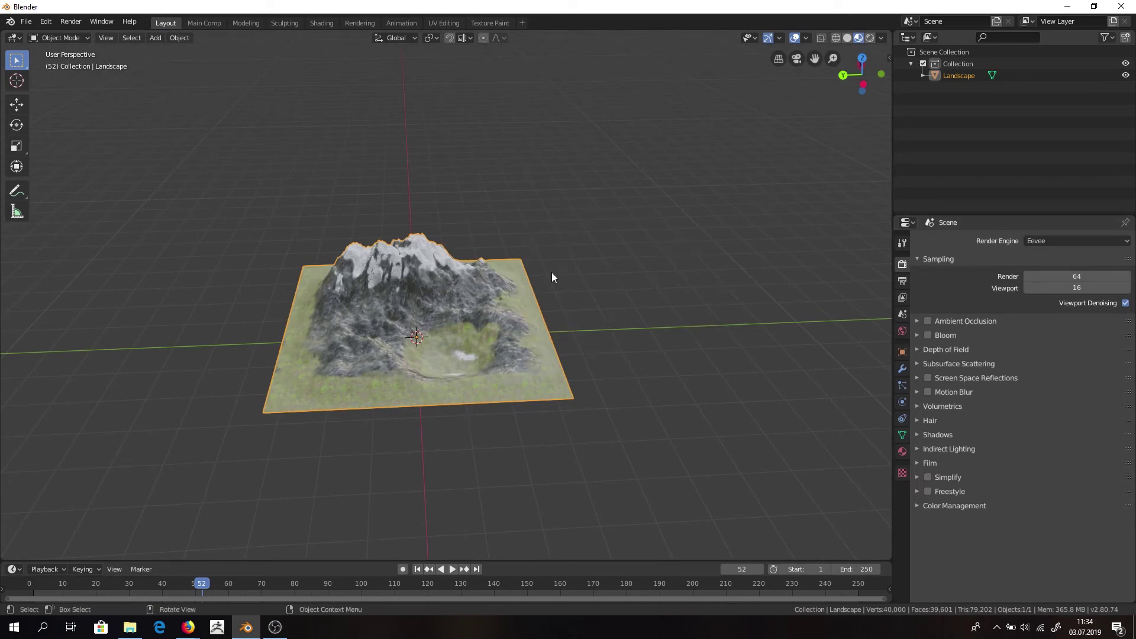
Add a camera to the scene.
scroll(551, 277, down, 5)
key(shift+a)
mouse_move(560, 276)
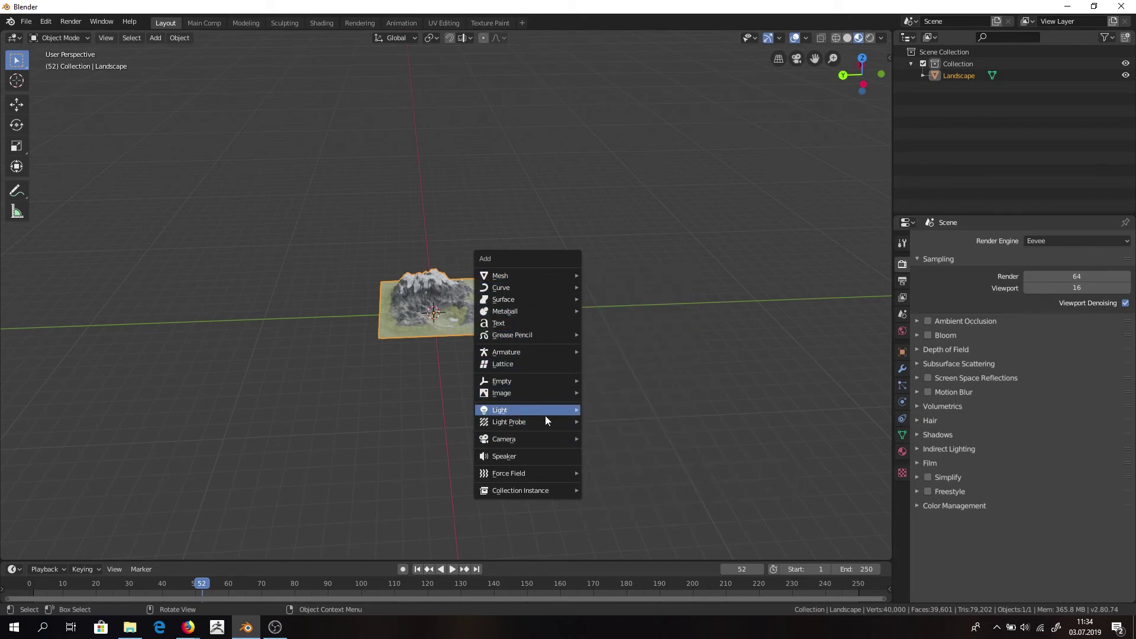
mouse_move(551, 442)
click(619, 438)
scroll(552, 345, down, 4)
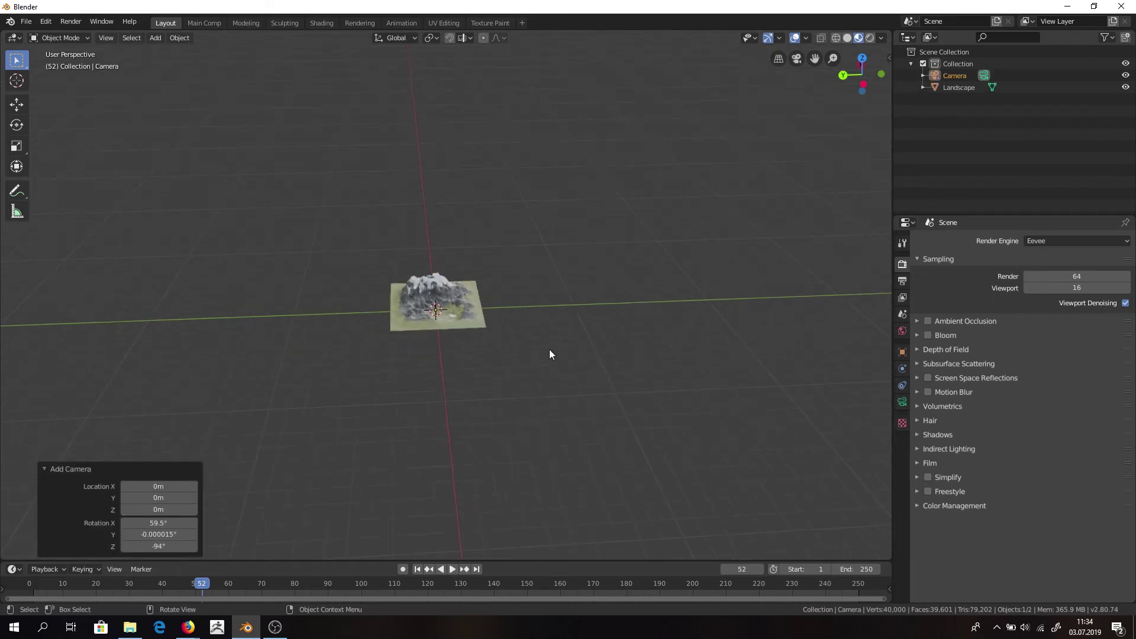
Move the camera about -5.24 m along the Y axis, away from the mountain.
scroll(488, 353, up, 10)
key(g)
key(y)
click(822, 320)
middle_drag(823, 320, 654, 313)
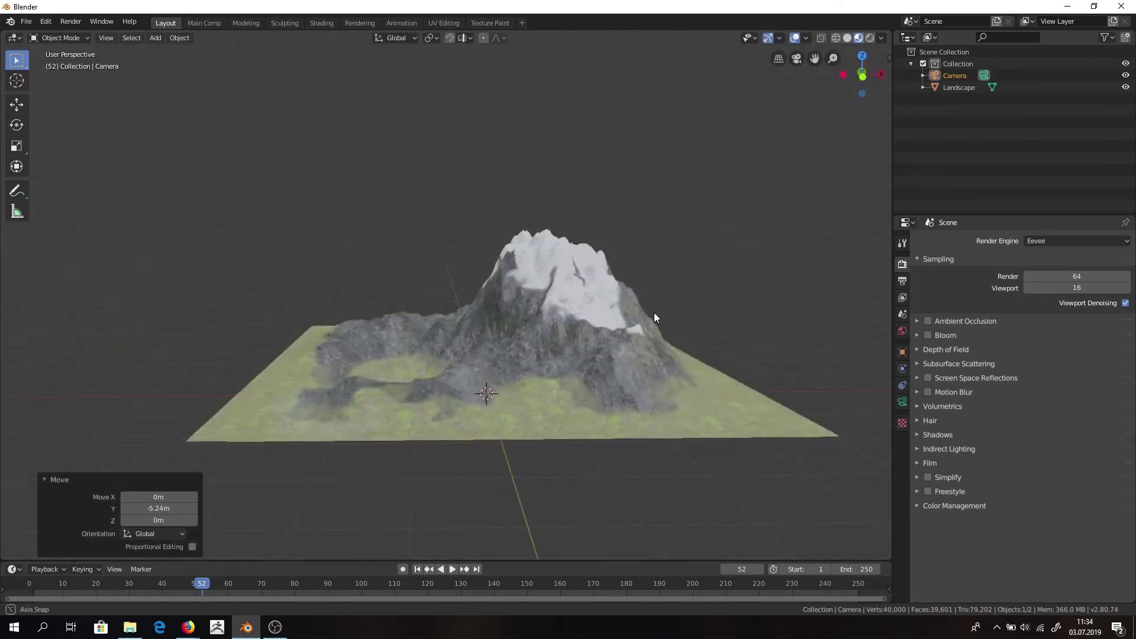
Move the camera freely by about -2.42 m in X, 0.107 m in Y and 2.13 m in Z.
scroll(655, 314, down, 7)
key(n)
key(g)
click(498, 218)
scroll(499, 325, up, 7)
Aim the camera at the mountain with rotation X 85°, Y 0° and Z -21.7°, and lower its Z location to about 1.93 m.
drag(808, 130, 828, 129)
middle_drag(592, 308, 651, 314)
drag(808, 141, 776, 130)
key(KP_0)
mouse_move(822, 153)
mouse_down()
mouse_move(792, 153)
mouse_move(806, 130)
mouse_move(816, 154)
mouse_up()
mouse_move(822, 104)
mouse_down()
mouse_move(848, 104)
mouse_move(809, 105)
mouse_up()
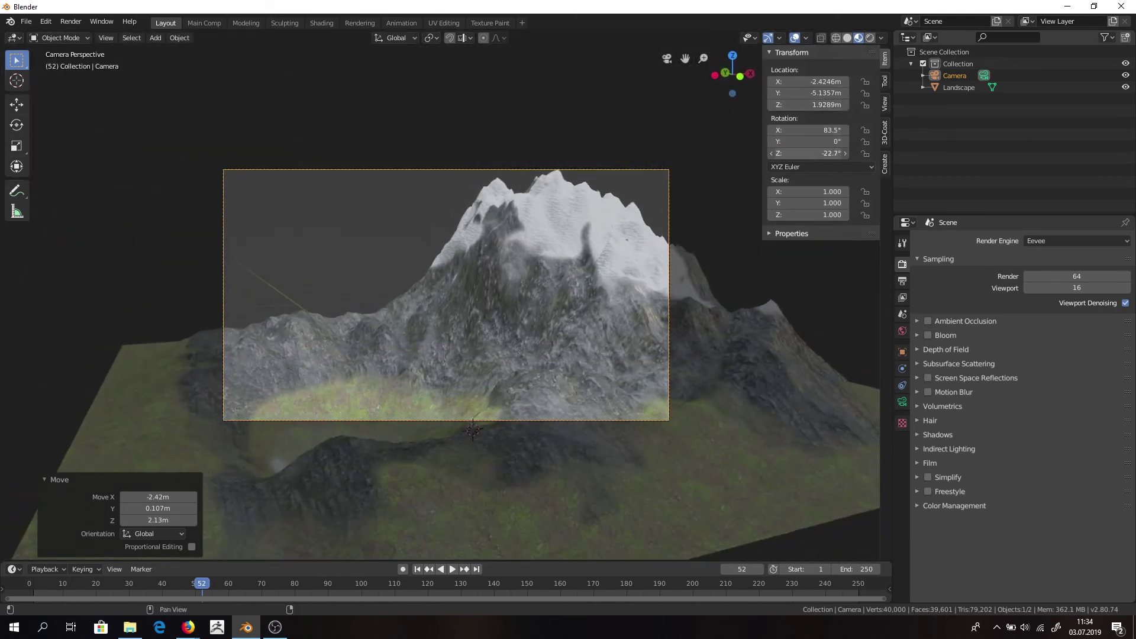
drag(822, 154, 835, 130)
click(413, 127)
click(419, 423)
click(419, 420)
key(g)
key(z)
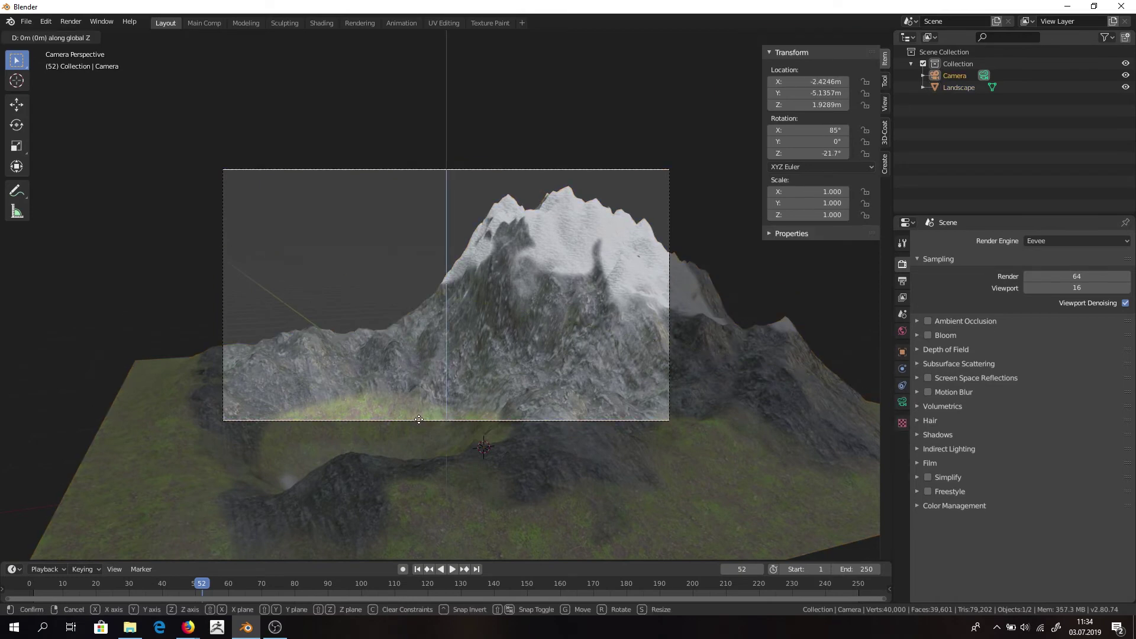
key(Escape)
Reposition the camera along Y and X to about Y -6.28 m and X -2.85 m, framing more of the landscape.
key(KP_0)
key(g)
key(y)
click(698, 319)
middle_drag(681, 331, 623, 369)
key(KP_0)
key(g)
key(y)
click(568, 367)
key(g)
key(x)
click(510, 366)
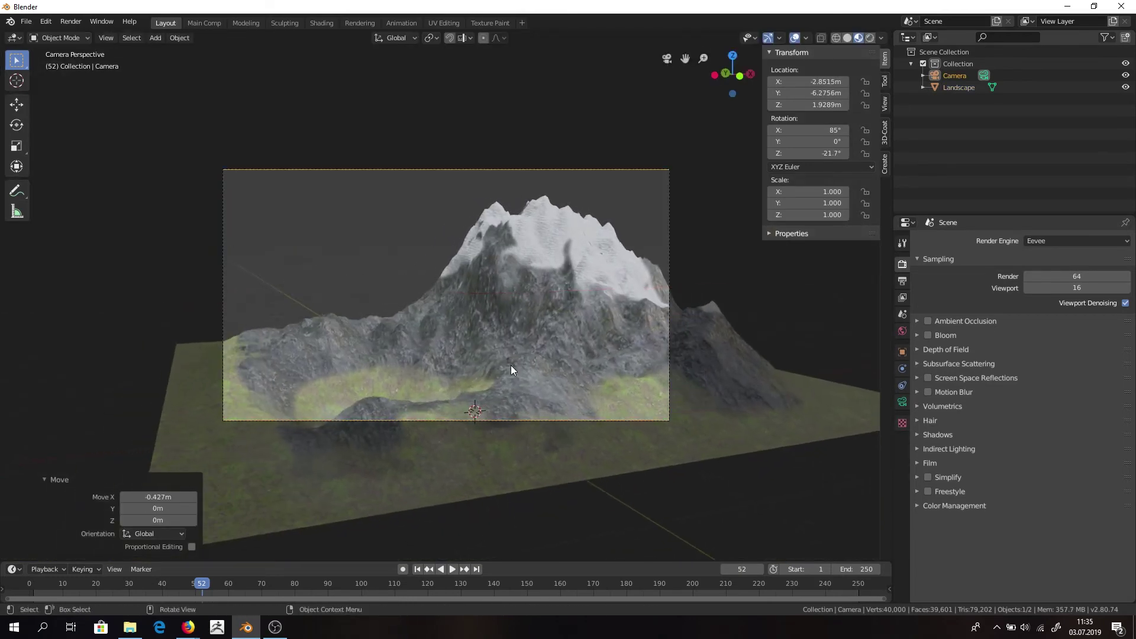
Deselect the camera and switch the viewport to rendered shading to preview the framed landscape.
scroll(303, 311, down, 1)
click(303, 311)
scroll(303, 311, up, 4)
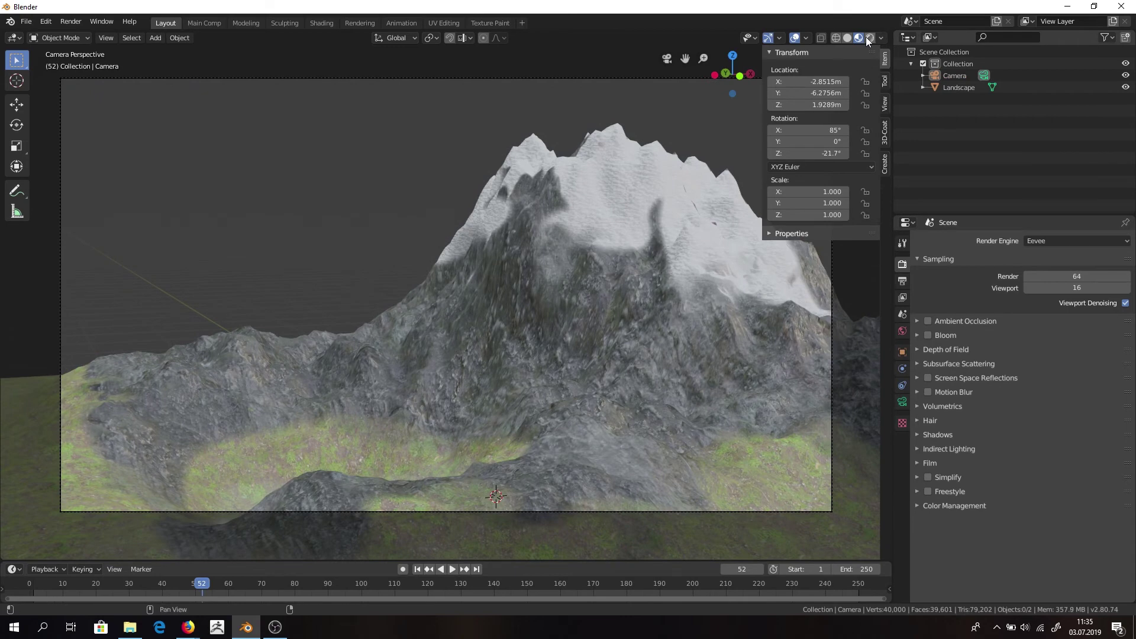
click(869, 38)
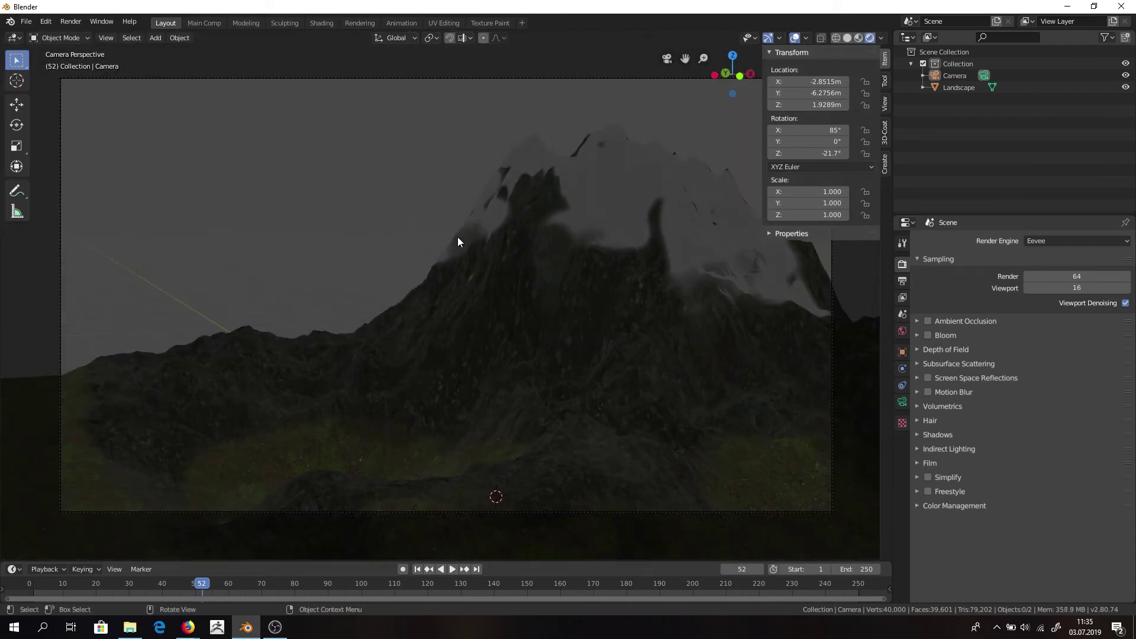
scroll(459, 240, down, 5)
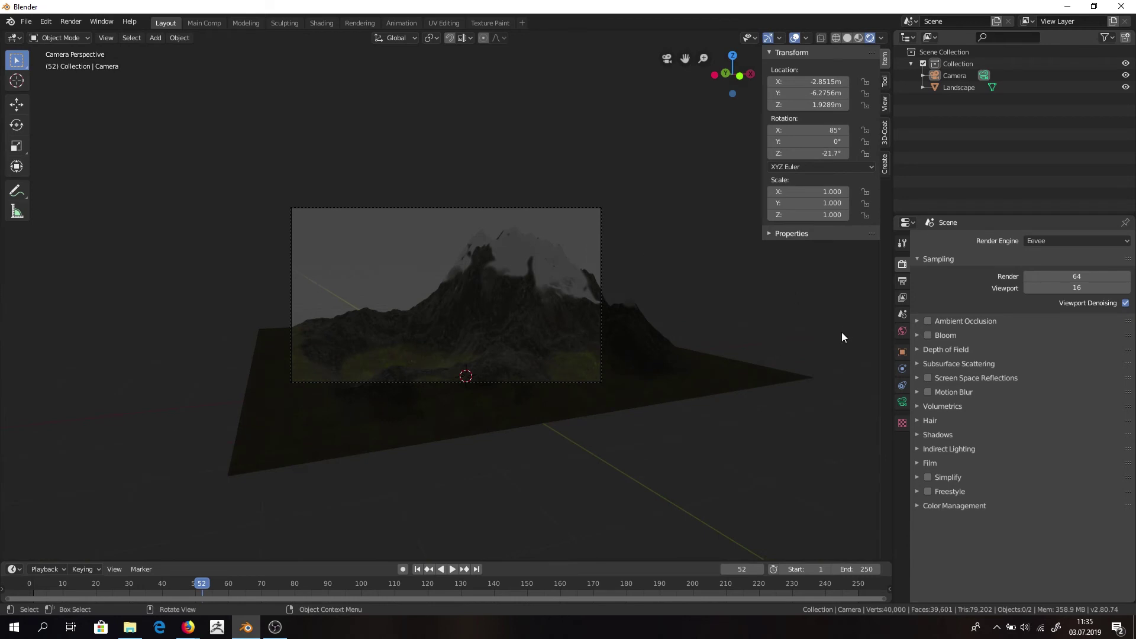
scroll(499, 302, up, 6)
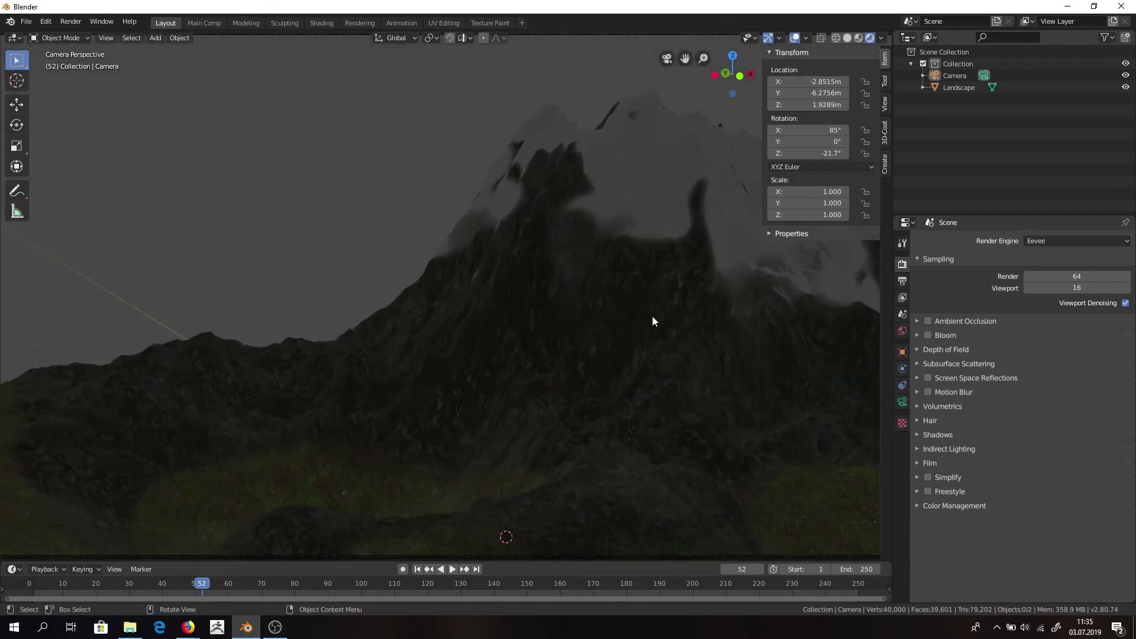
Enable Ambient Occlusion, Bloom, Screen Space Reflections and Motion Blur for the Eevee render.
click(928, 321)
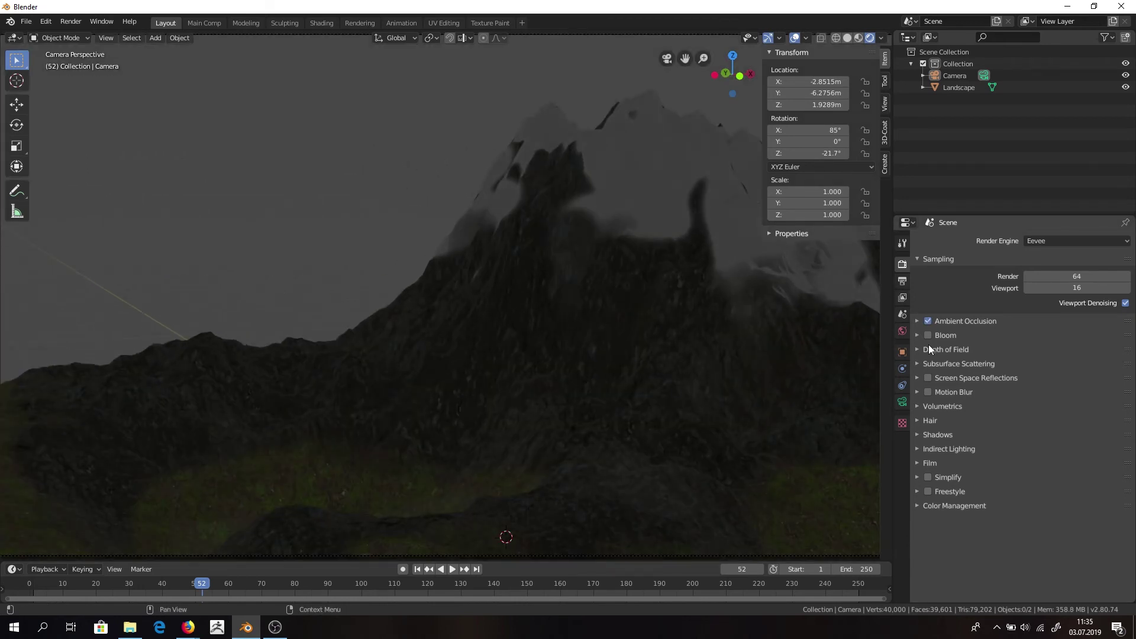
click(928, 347)
click(935, 386)
click(934, 387)
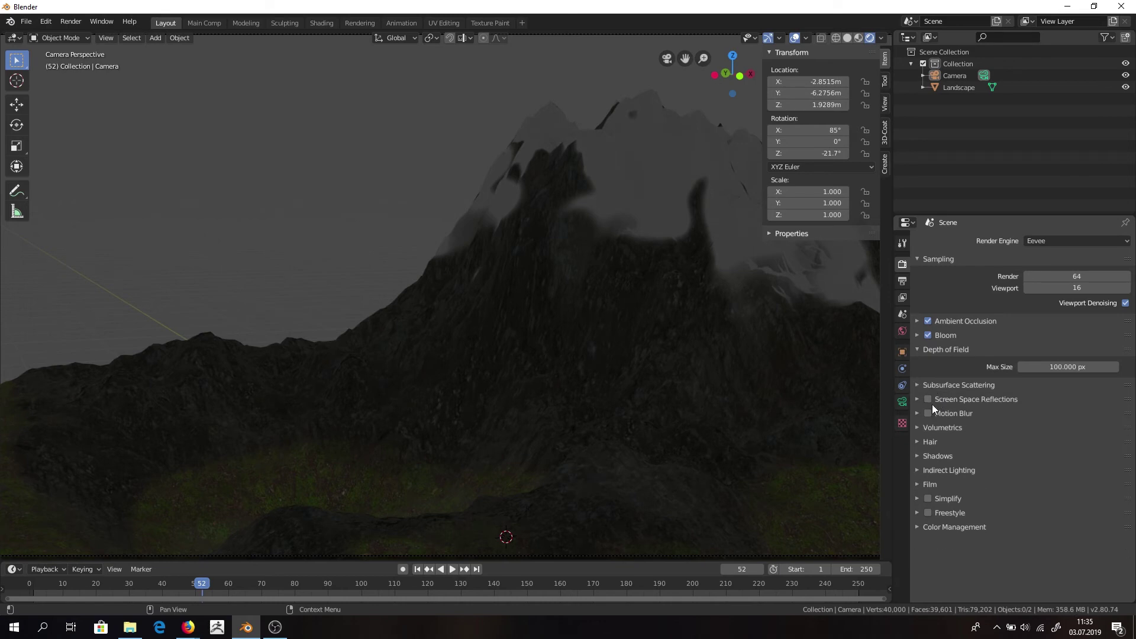
click(932, 403)
click(928, 400)
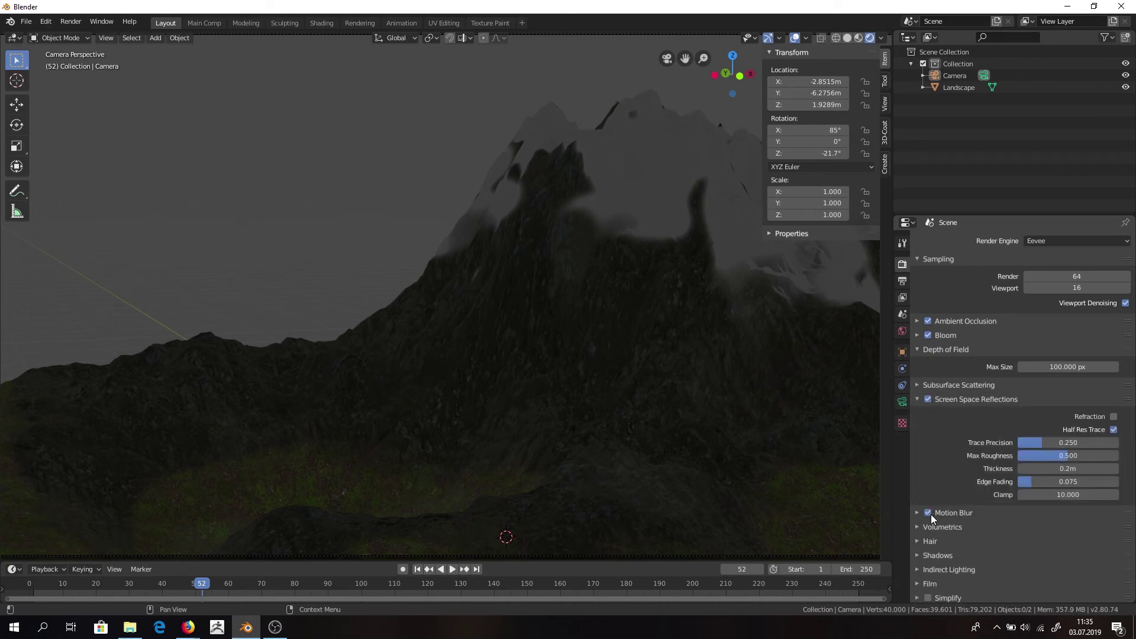
click(916, 399)
Leave the camera view and add a Spot light at the scene origin.
scroll(629, 388, down, 6)
middle_drag(403, 234, 578, 258)
key(shift+a)
mouse_move(523, 214)
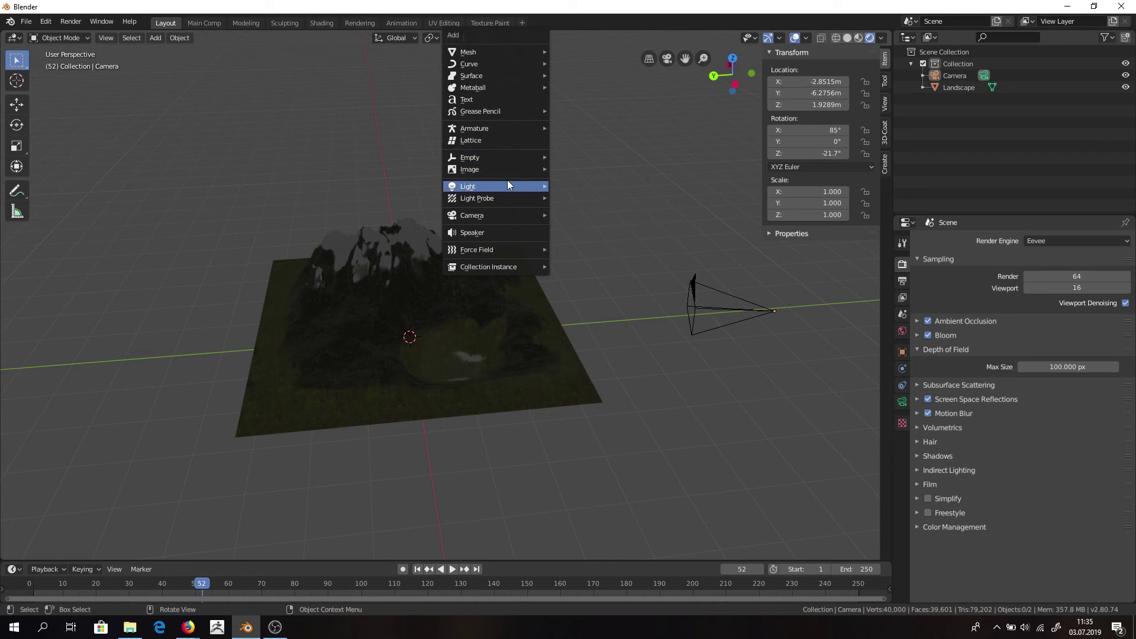
mouse_move(507, 185)
click(629, 211)
Raise the spot light above the terrain and shift it toward the camera, to about Y -3.18 m and Z 5.09 m.
middle_drag(569, 326, 531, 288)
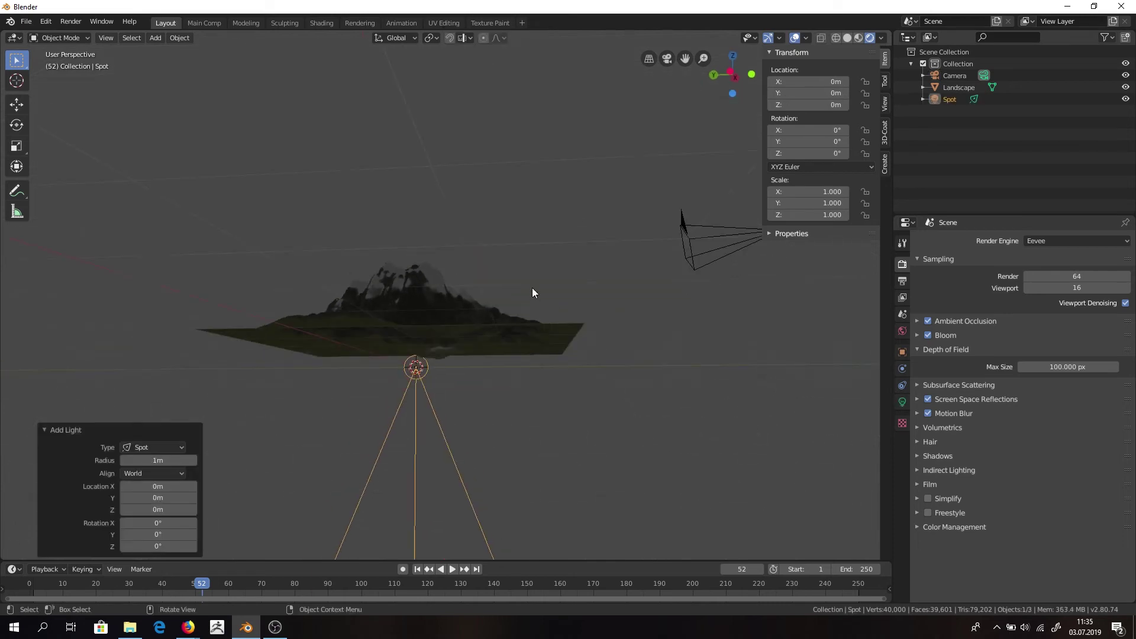
key(g)
key(z)
click(481, 65)
middle_drag(466, 123, 453, 218)
key(g)
click(575, 229)
Move the spot light to the mountain's +X side, at about X 4.07 m, Y -2.29 m and Z 5.97 m.
middle_drag(566, 230, 350, 199)
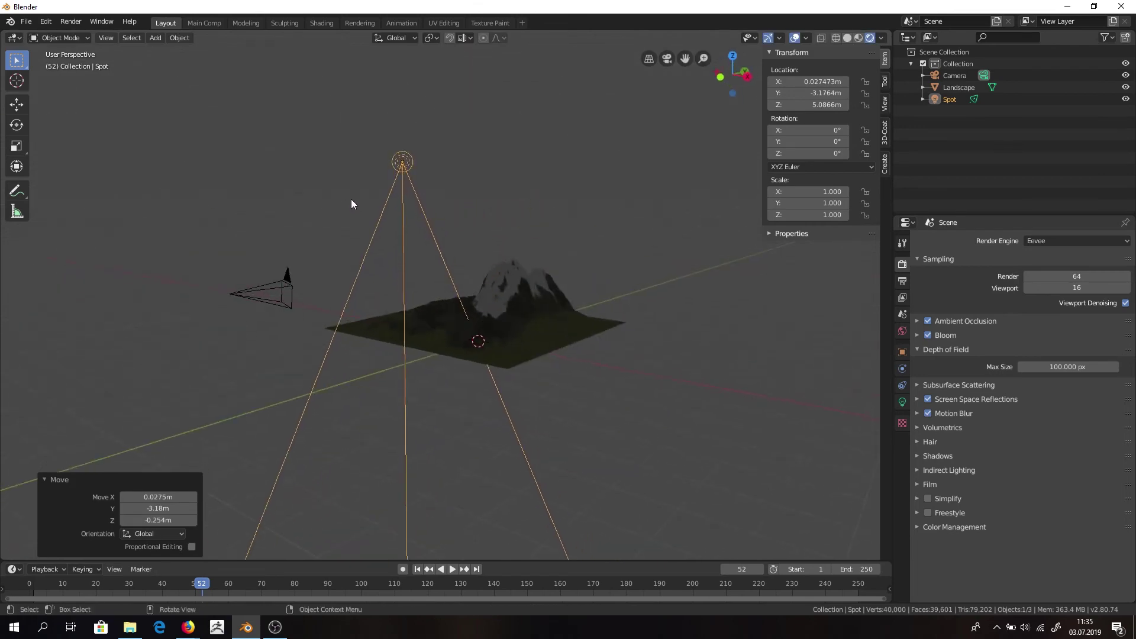
key(g)
click(301, 110)
key(r)
key(x)
right_click(302, 107)
middle_drag(302, 107, 587, 242)
key(g)
click(521, 110)
key(r)
key(y)
right_click(565, 132)
key(g)
click(659, 251)
Aim the spot light at the mountain by rotating it about 48.1° around Y and -36.7° around Z.
key(r)
key(y)
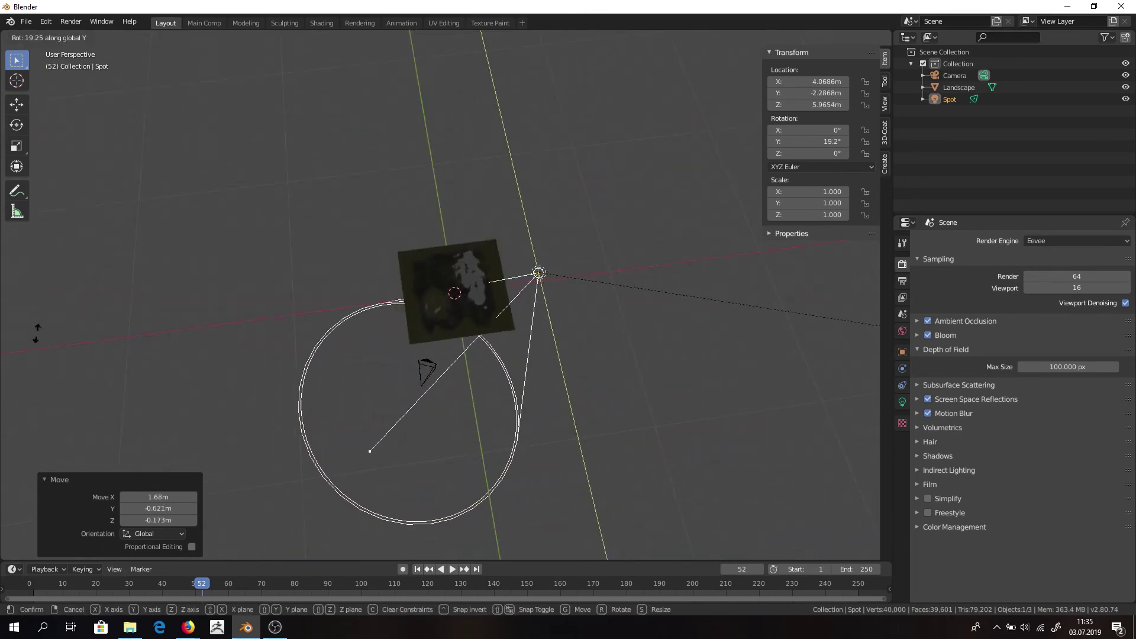
click(714, 408)
key(r)
key(z)
click(661, 366)
Shift the spot light along X and Y to about X 5.34 m and Y -4.83 m.
middle_drag(662, 365, 690, 275)
key(g)
key(x)
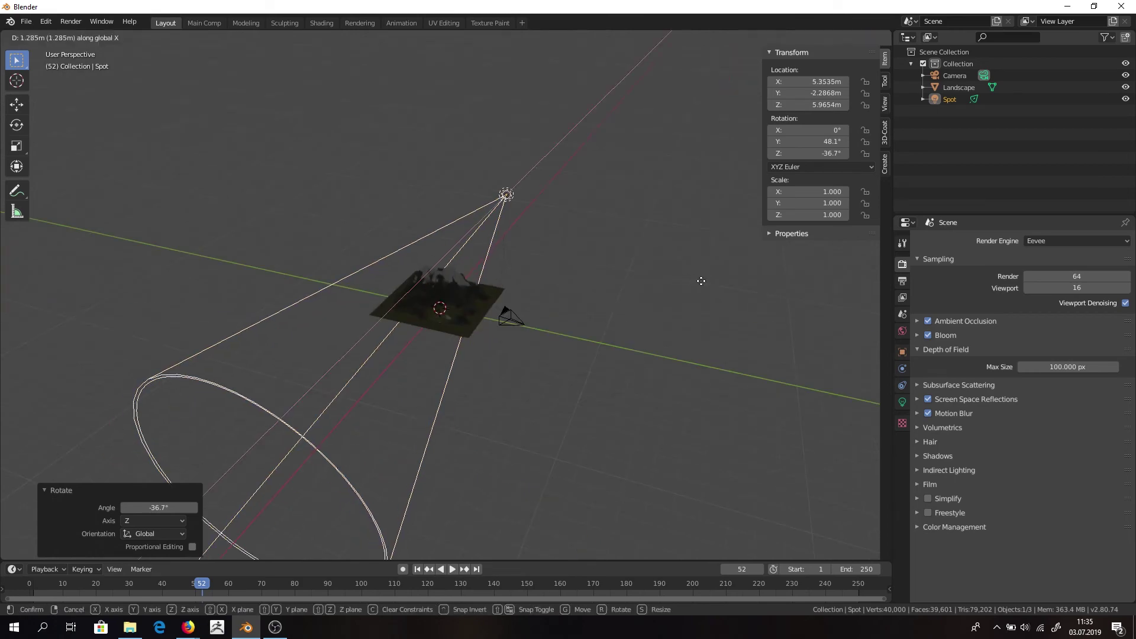
click(698, 290)
key(g)
key(y)
click(740, 312)
middle_drag(740, 312, 532, 266)
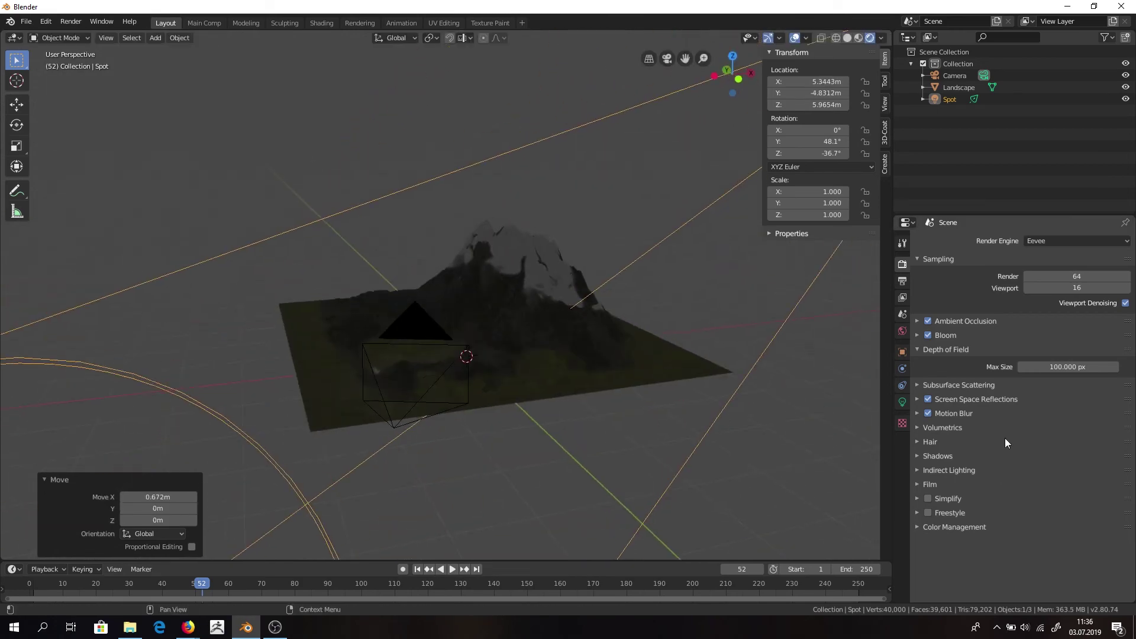
Raise the spot light's power to about 811 W and tint its colour pale warm cream (hue 0.114, saturation 0.142).
click(906, 398)
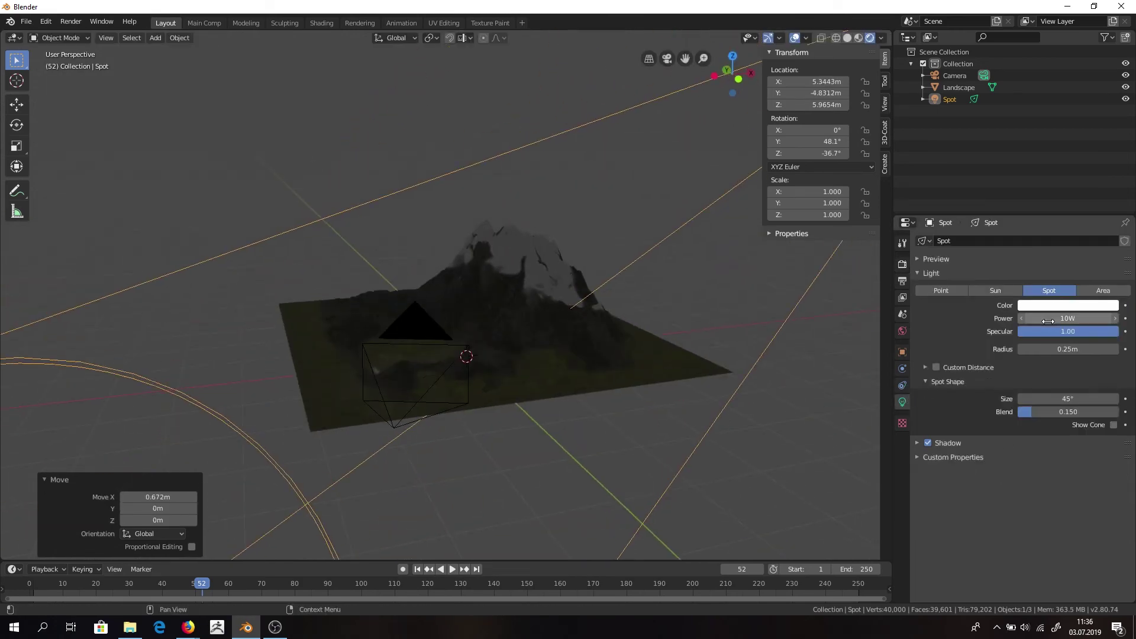
drag(1068, 318, 1110, 318)
click(1076, 307)
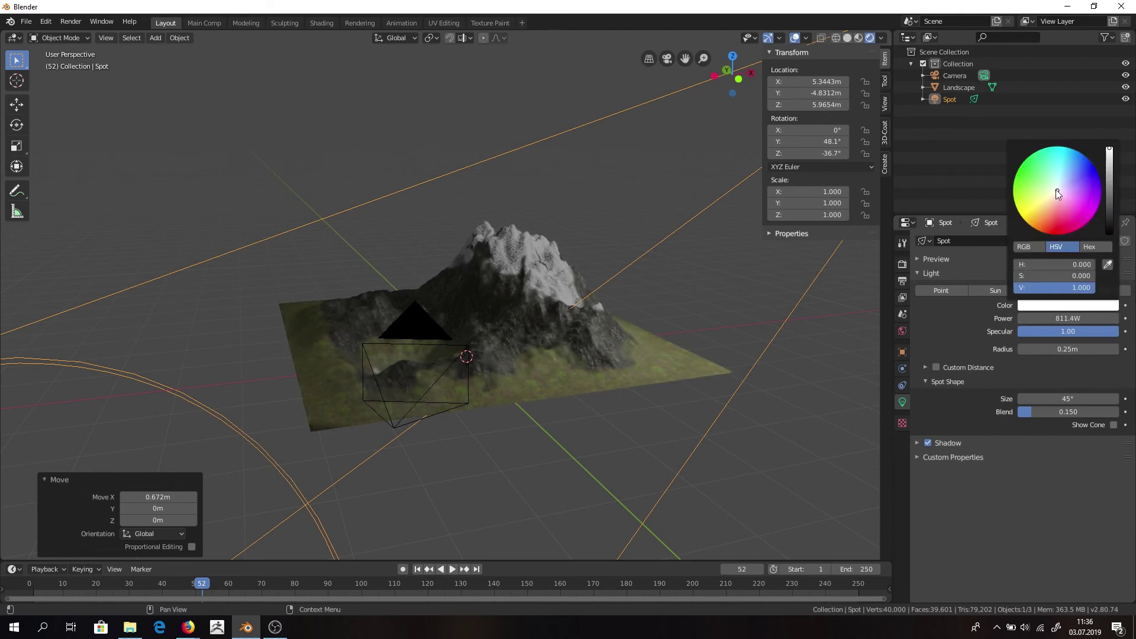
drag(1056, 191, 1049, 194)
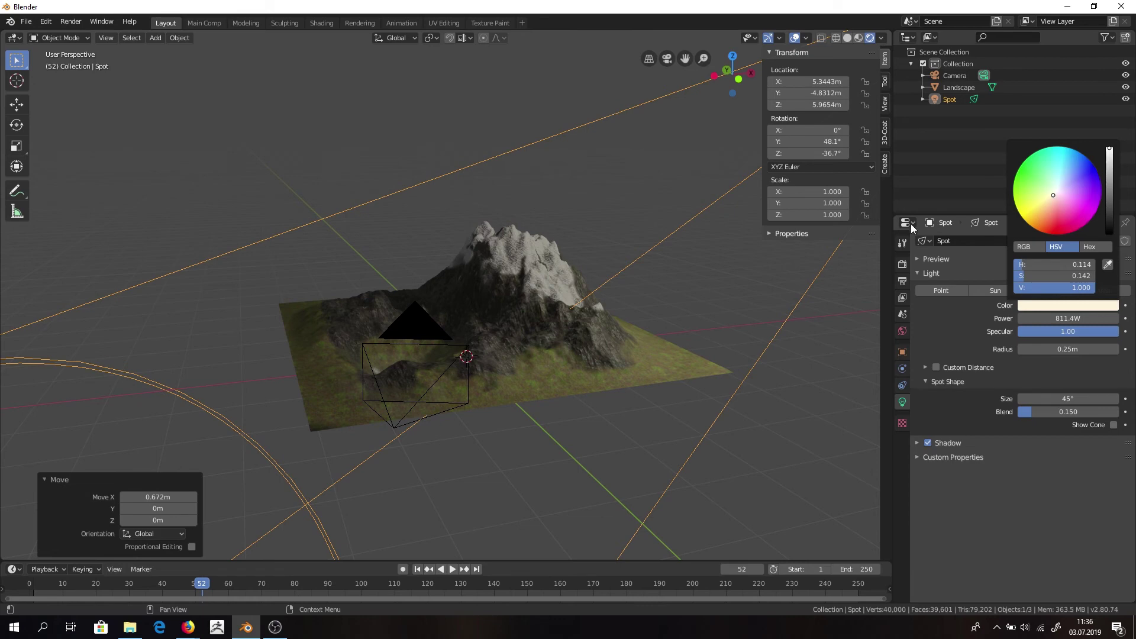
Examine the snow, rock and ground surfaces from several angles under the warm spot light.
scroll(545, 303, up, 5)
mouse_move(588, 253)
middle_down()
mouse_move(503, 281)
mouse_move(454, 274)
mouse_move(480, 258)
mouse_move(599, 253)
middle_up()
scroll(453, 269, down, 4)
scroll(584, 235, down, 3)
middle_drag(584, 236, 492, 234)
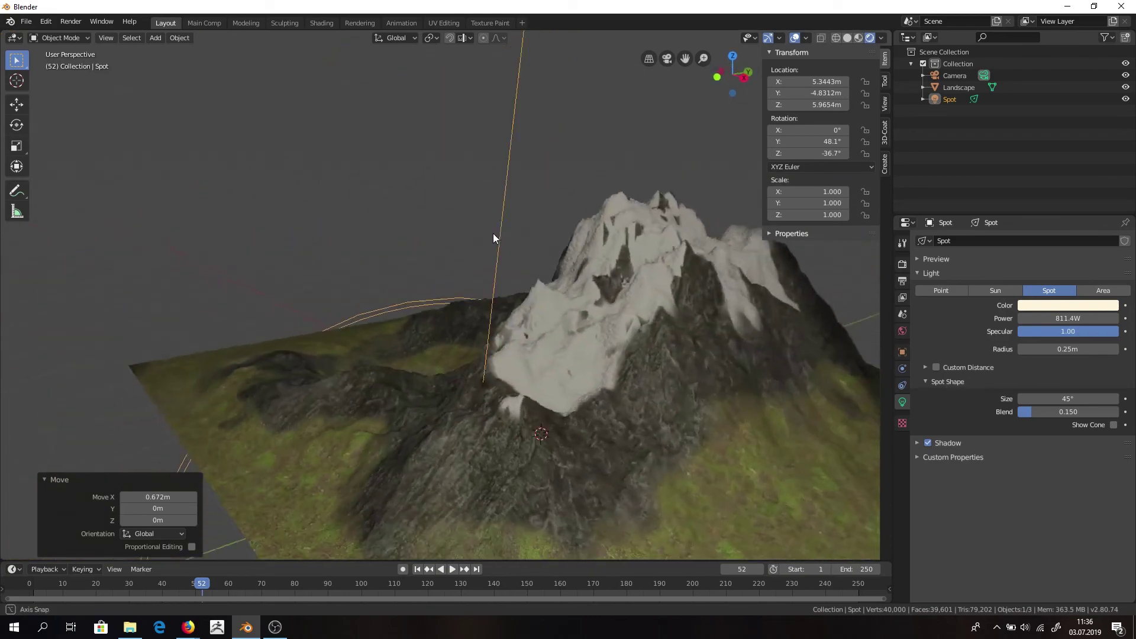
scroll(493, 233, up, 3)
middle_drag(681, 282, 570, 264)
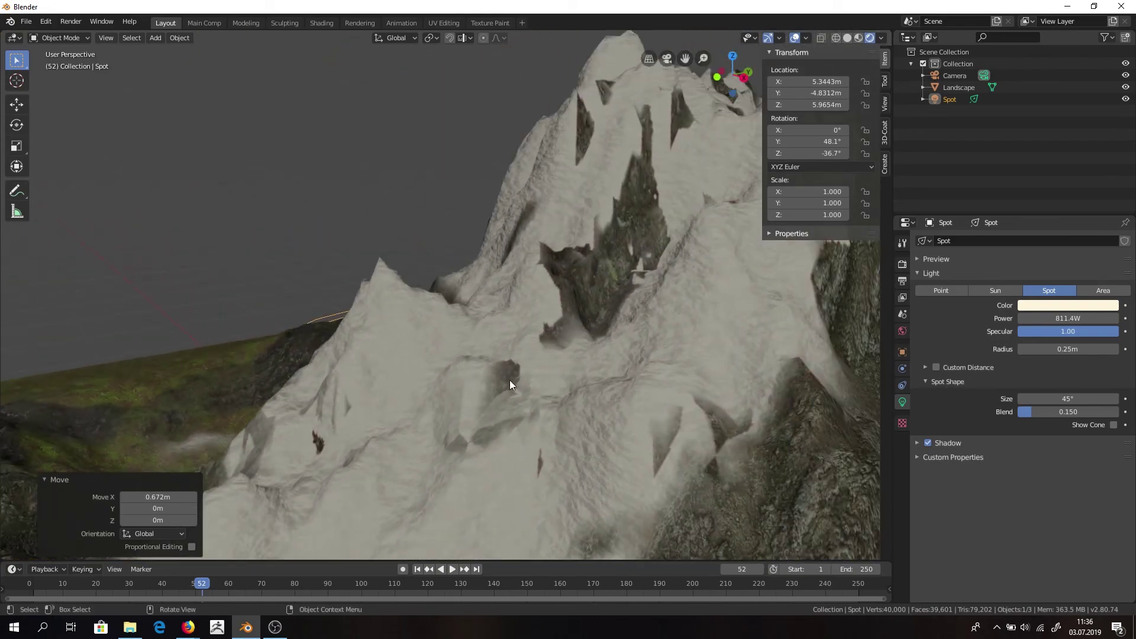
middle_drag(469, 386, 613, 371)
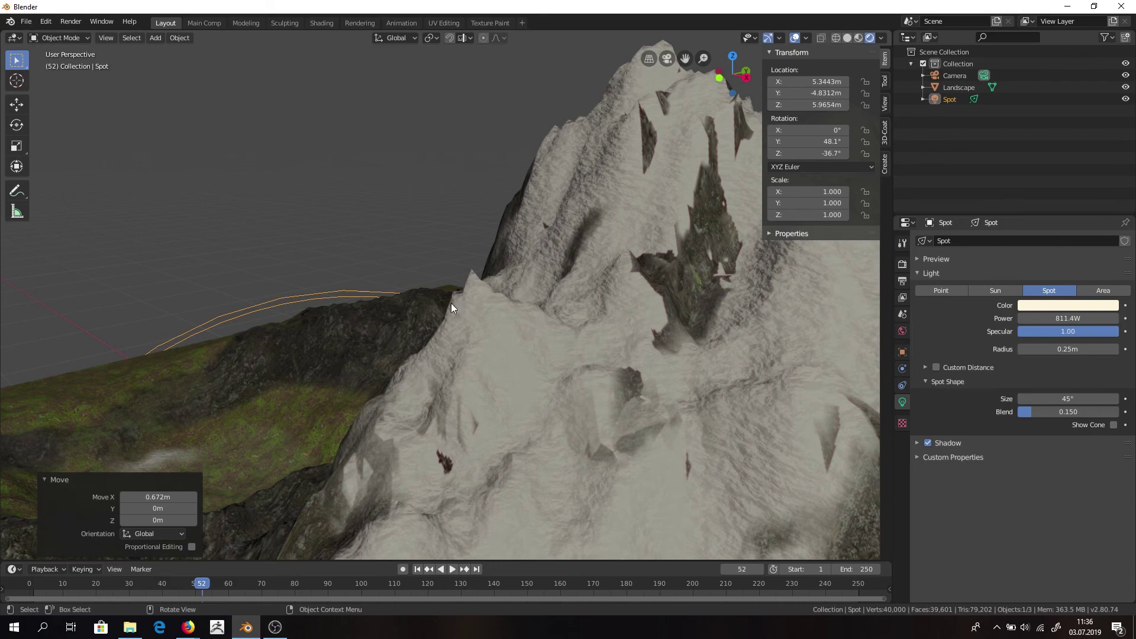
middle_drag(451, 303, 505, 299)
scroll(564, 286, down, 8)
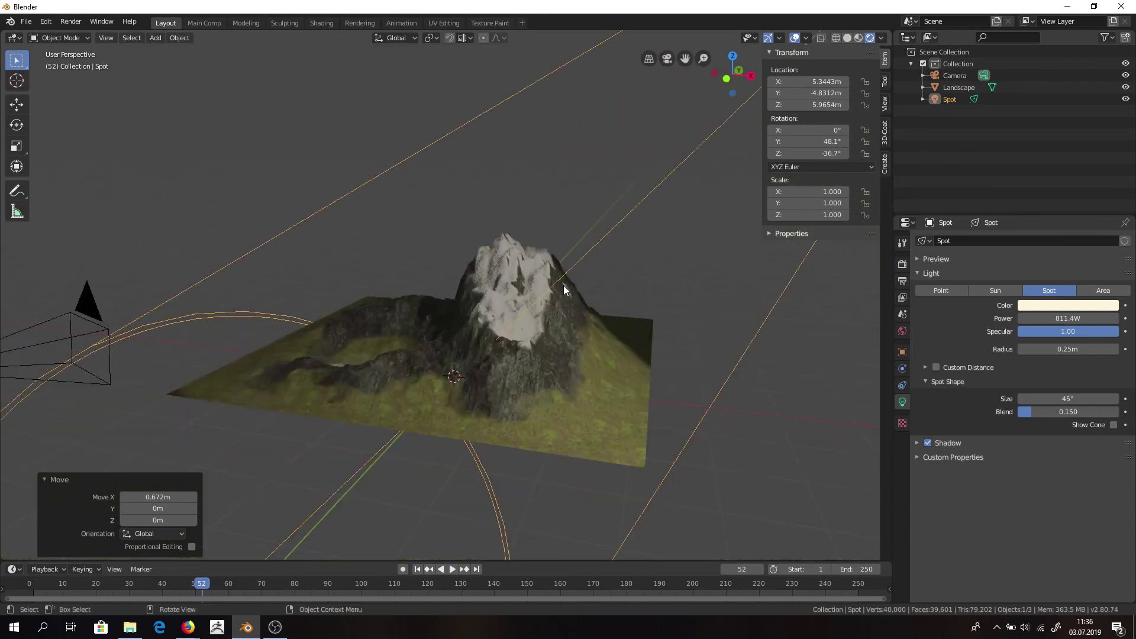
middle_drag(438, 281, 516, 304)
scroll(555, 297, down, 4)
scroll(555, 297, up, 4)
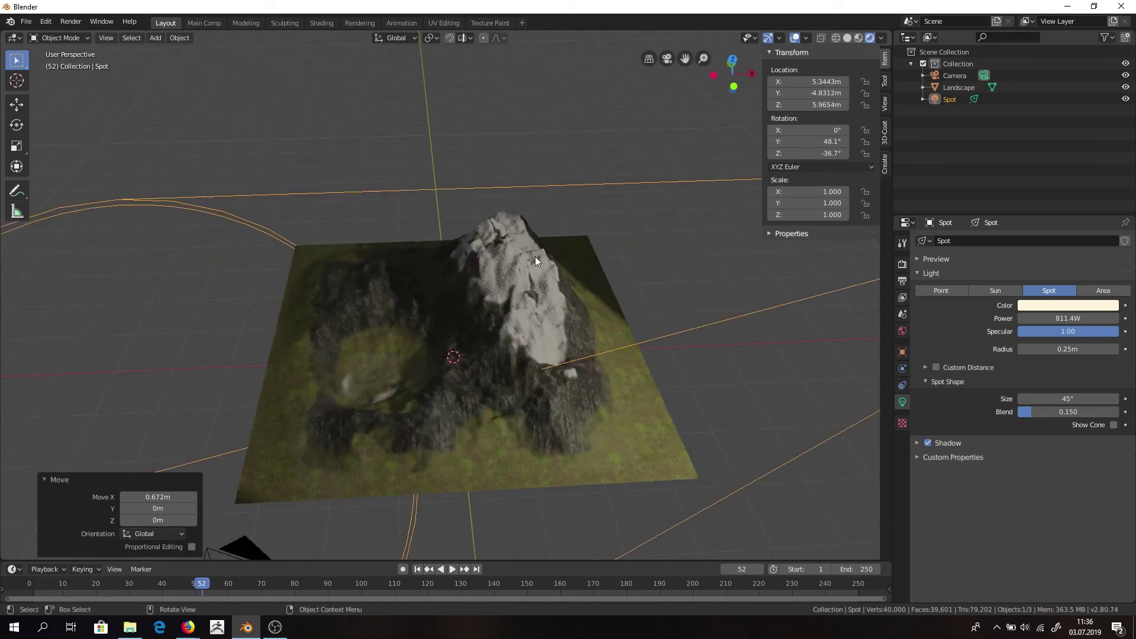
middle_drag(535, 257, 527, 214)
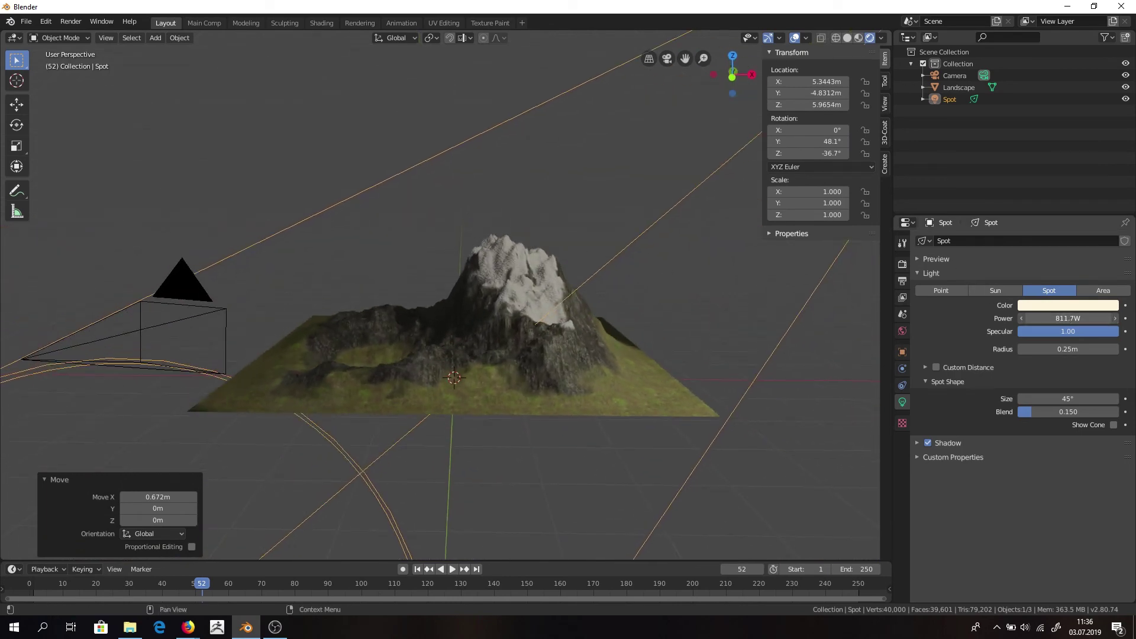
Set the spot light's power to 1000 W.
drag(1067, 318, 1095, 318)
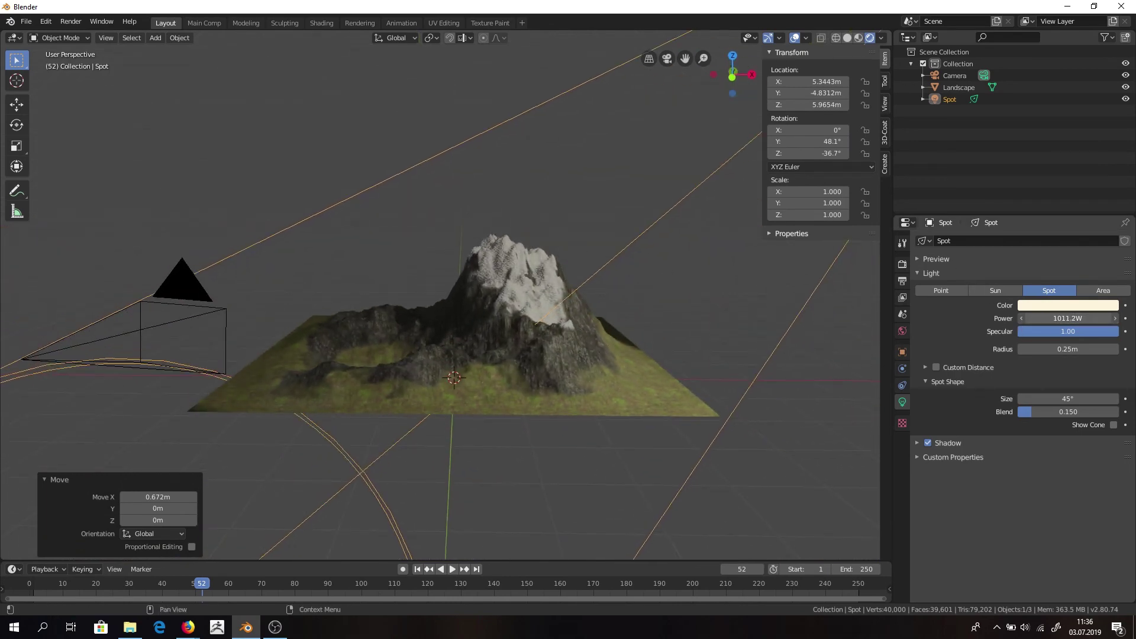
double_click(1067, 318)
text(1000)
key(Return)
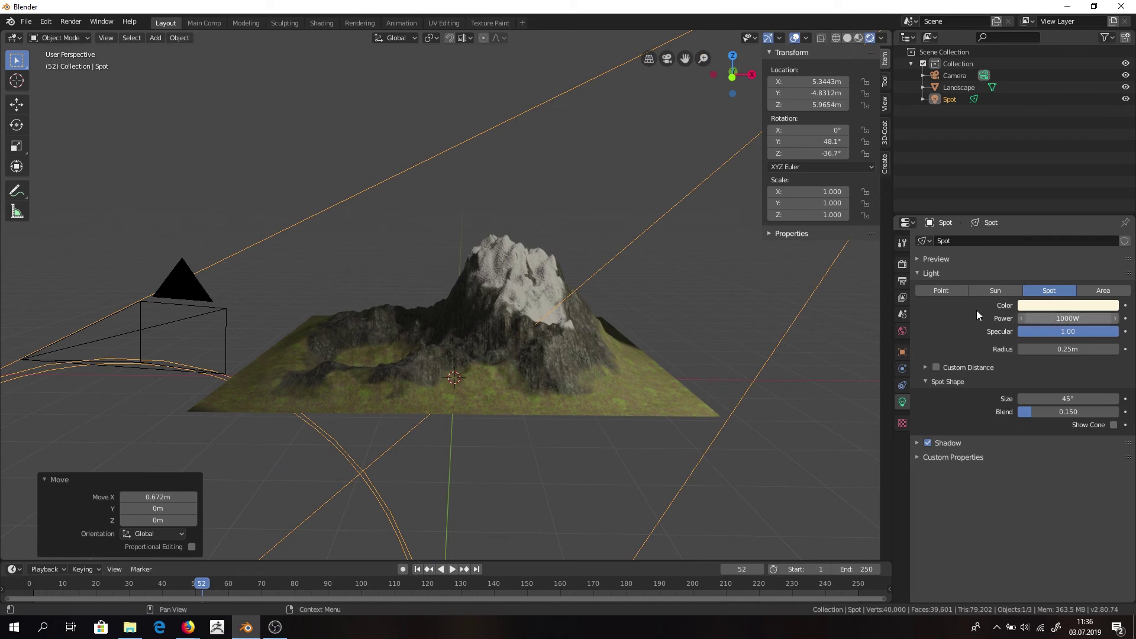
Duplicate the spot light and move the copy about -5.97 m along X.
scroll(491, 212, down, 6)
middle_drag(491, 212, 598, 265)
key(shift+d)
right_click(598, 264)
key(g)
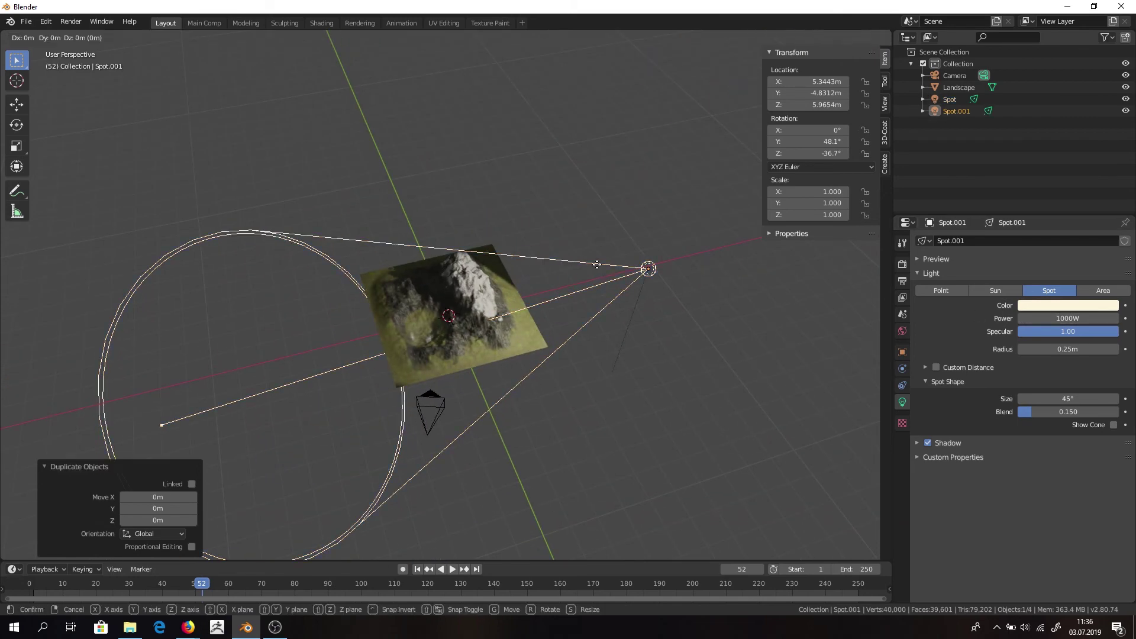
key(x)
click(418, 268)
key(x)
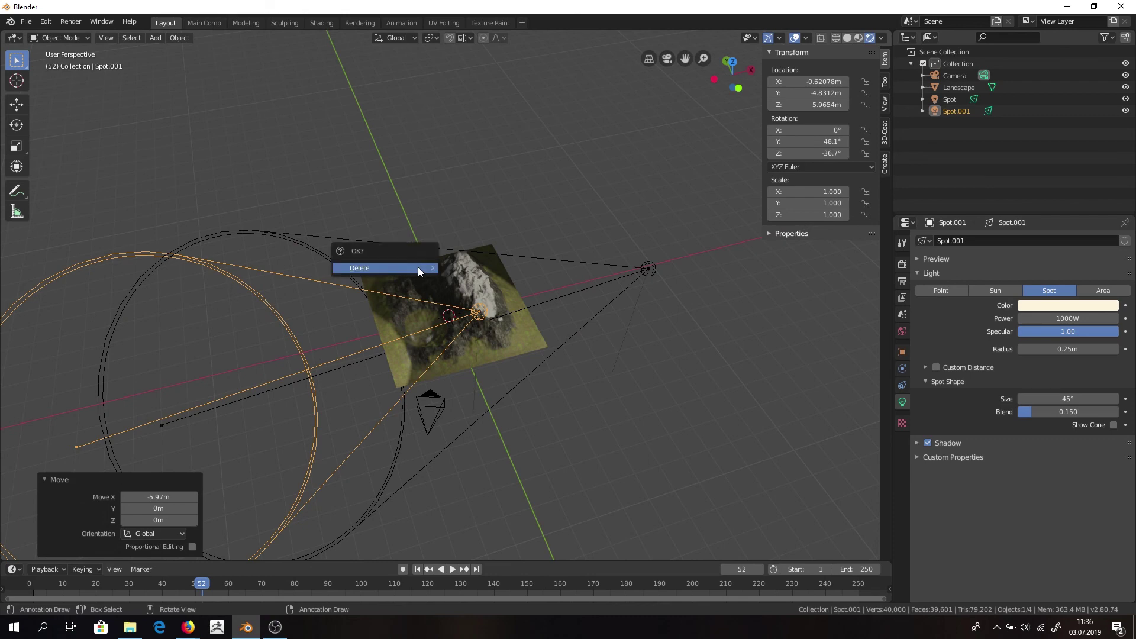
click(509, 268)
click(481, 311)
key(g)
key(z)
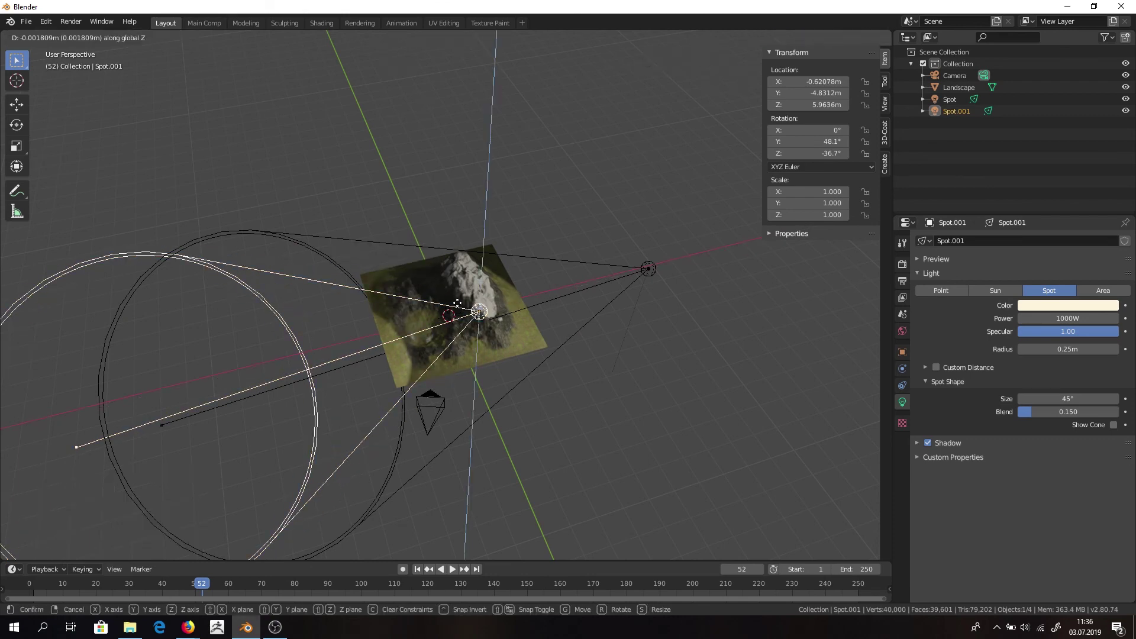
click(470, 300)
middle_drag(481, 311, 450, 254)
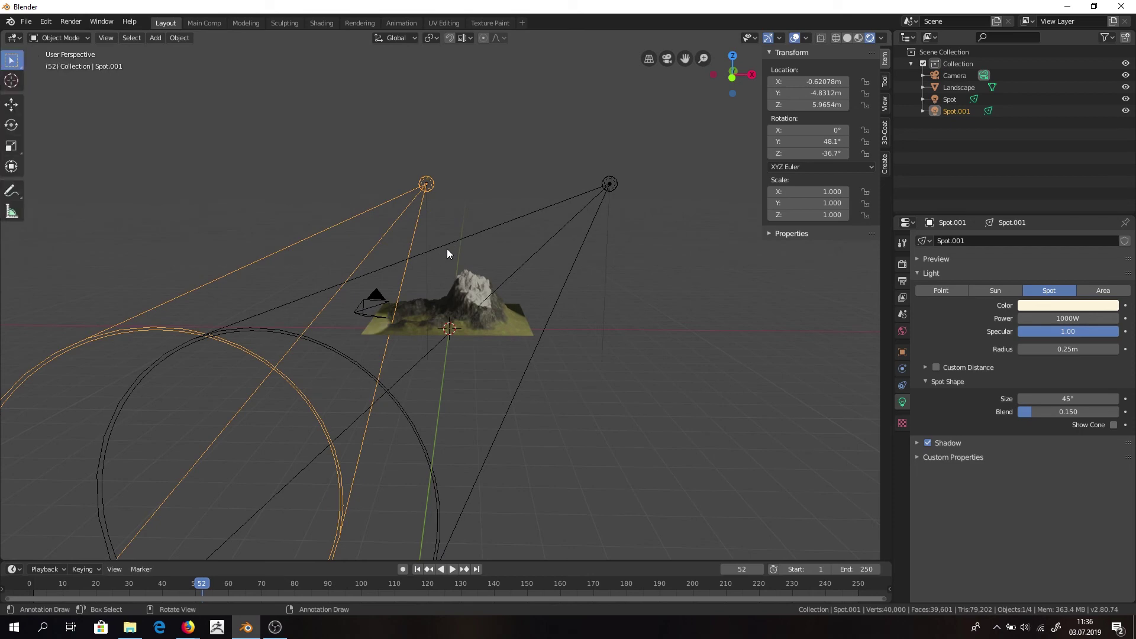
key(r)
key(x)
key(y)
key(x)
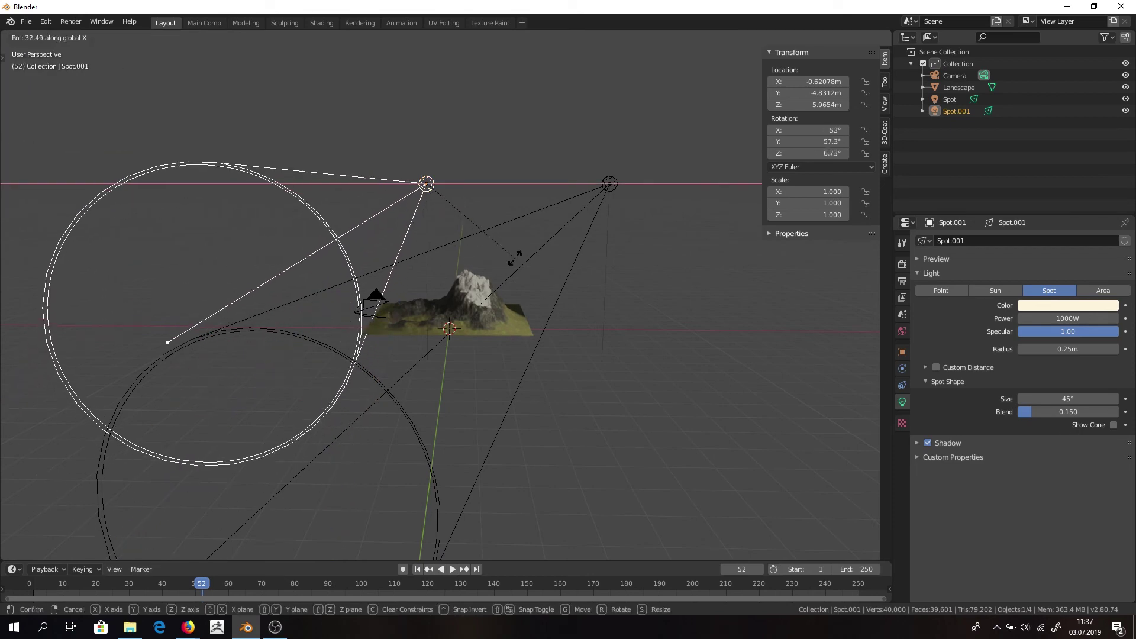
right_click(536, 242)
Rotate the duplicate spot light around Y by -43° and then around X, ending near X 34.4°, Y 14.4° and Z -21.8°.
key(r)
key(y)
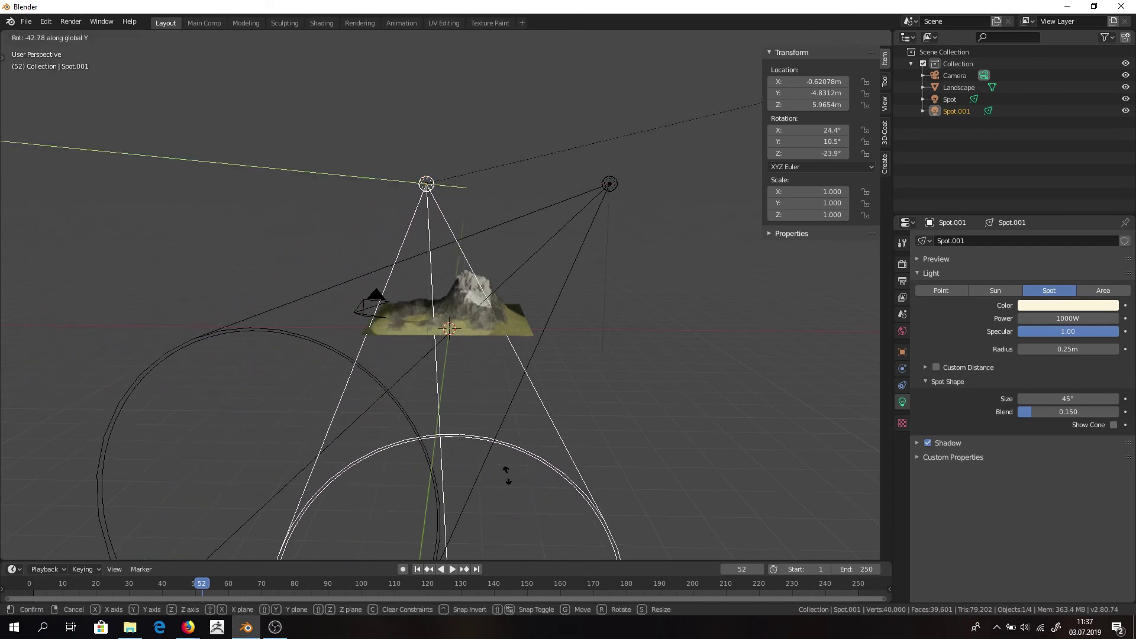
click(505, 472)
middle_drag(478, 344, 648, 346)
key(r)
key(z)
right_click(667, 387)
middle_drag(563, 343, 472, 358)
key(r)
key(x)
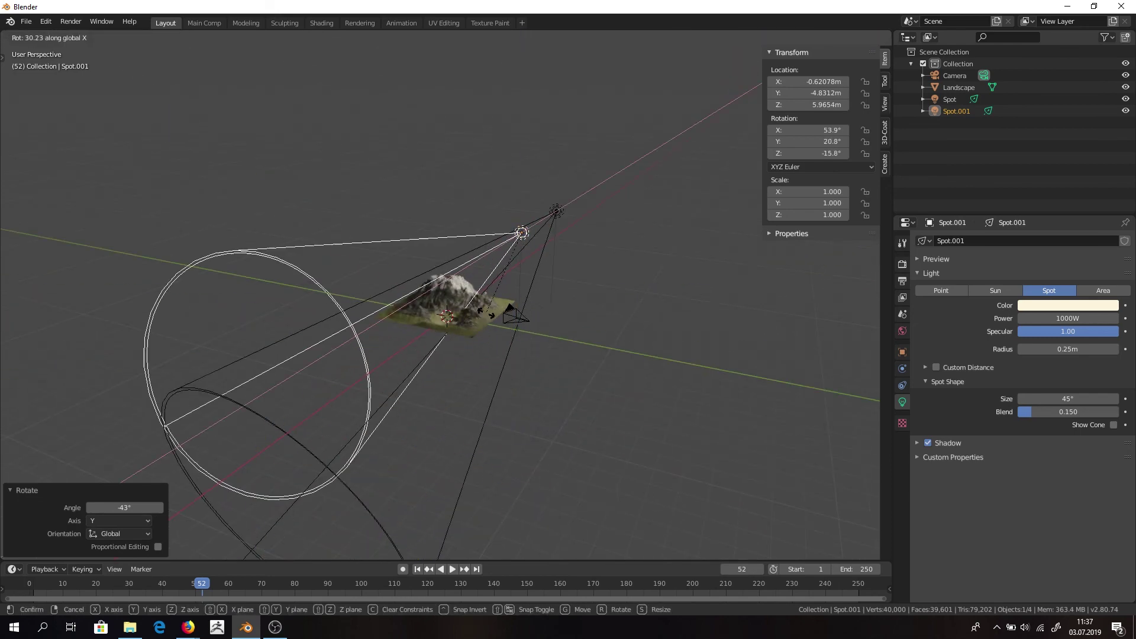
click(498, 315)
Move the duplicate spot light higher and farther back, to about X 0.28 m, Y -7.08 m and Z 11.93 m.
middle_drag(498, 314, 536, 287)
key(g)
click(588, 190)
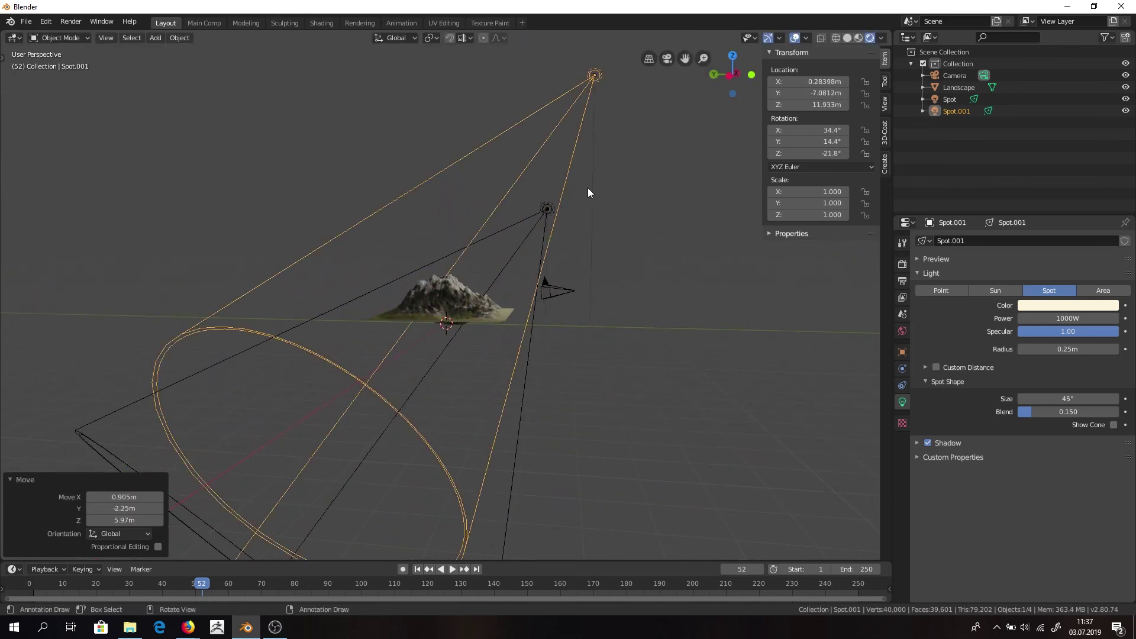
Change the duplicate spot light's colour to a very pale cool blue tint.
scroll(588, 189, up, 4)
click(1043, 306)
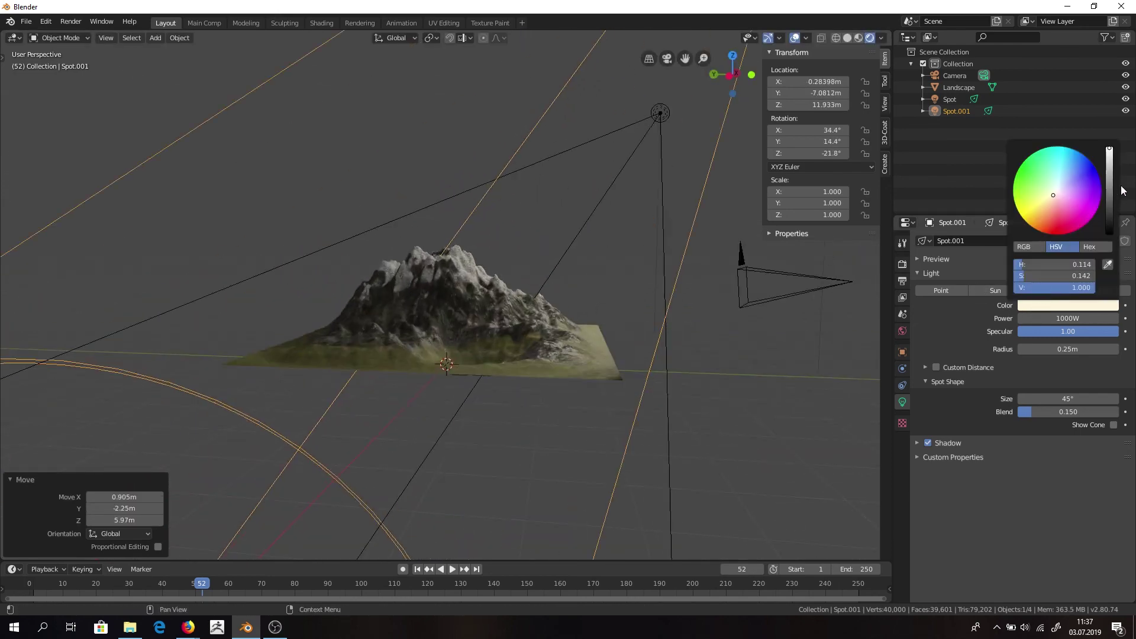
click(1056, 189)
drag(1055, 186, 1057, 185)
Set the duplicate spot light's power to 1200 W.
scroll(663, 254, up, 2)
middle_drag(664, 258, 476, 304)
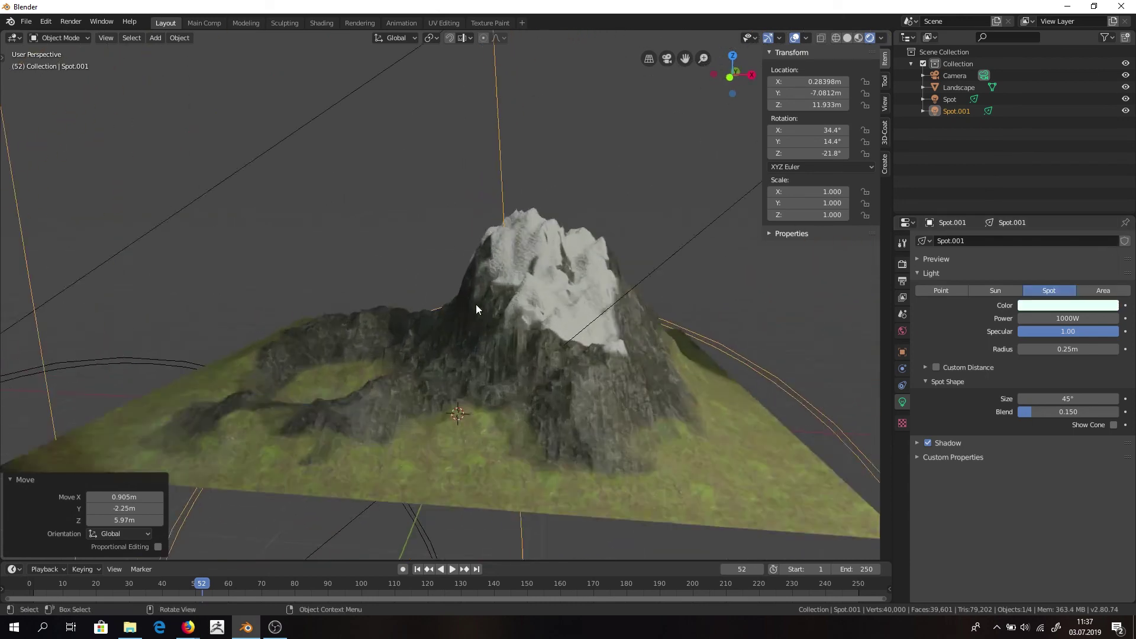
scroll(475, 304, up, 4)
drag(1065, 317, 1099, 317)
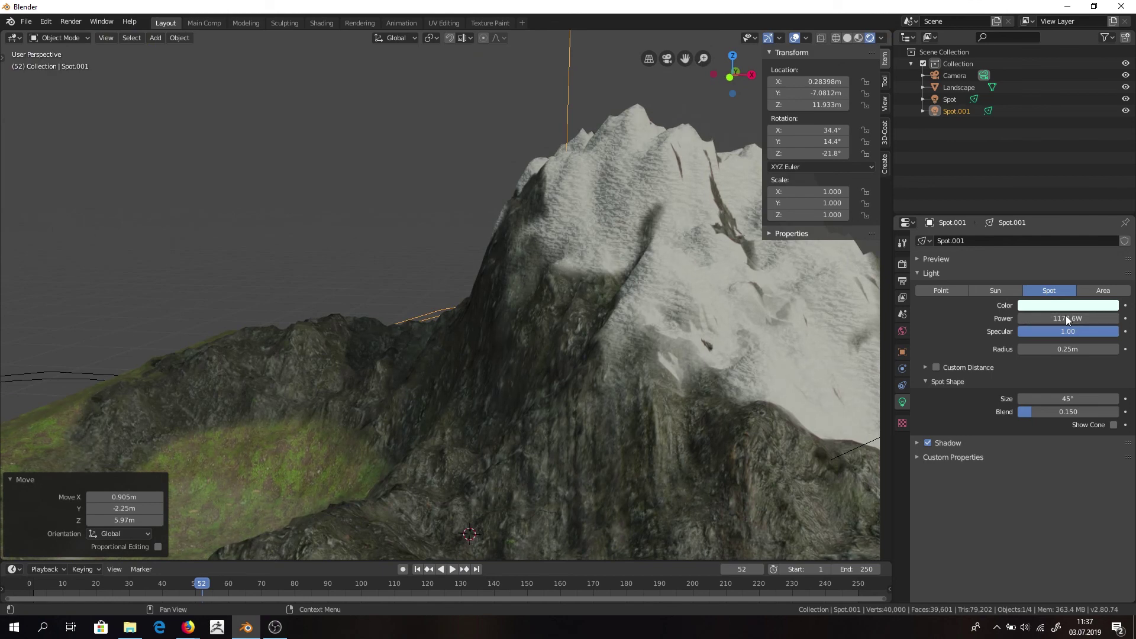
click(1065, 315)
key(ctrl+a)
text(1200)
key(Return)
Look through the camera and check how both spot lights illuminate the framed mountain.
scroll(549, 304, down, 6)
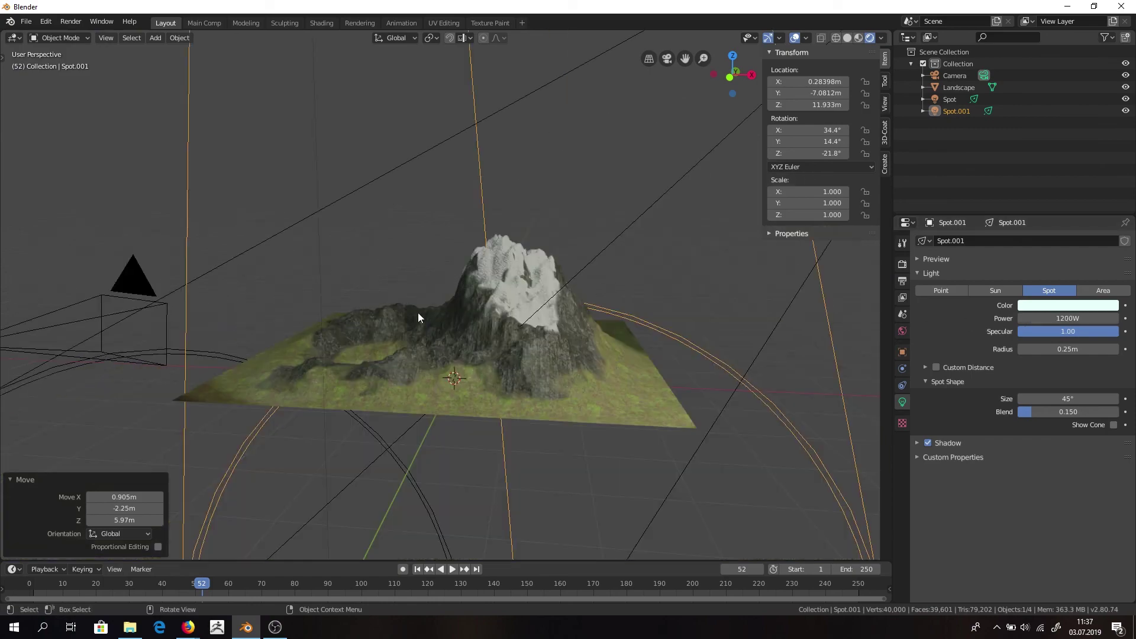
key(grave)
click(418, 367)
scroll(461, 321, up, 3)
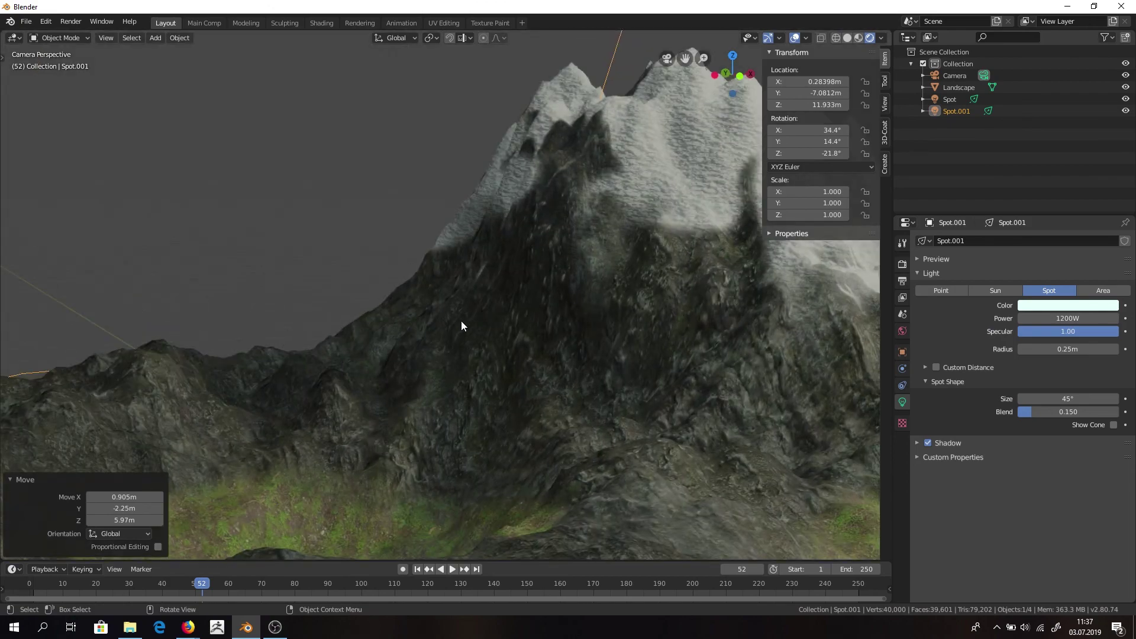
scroll(678, 286, down, 3)
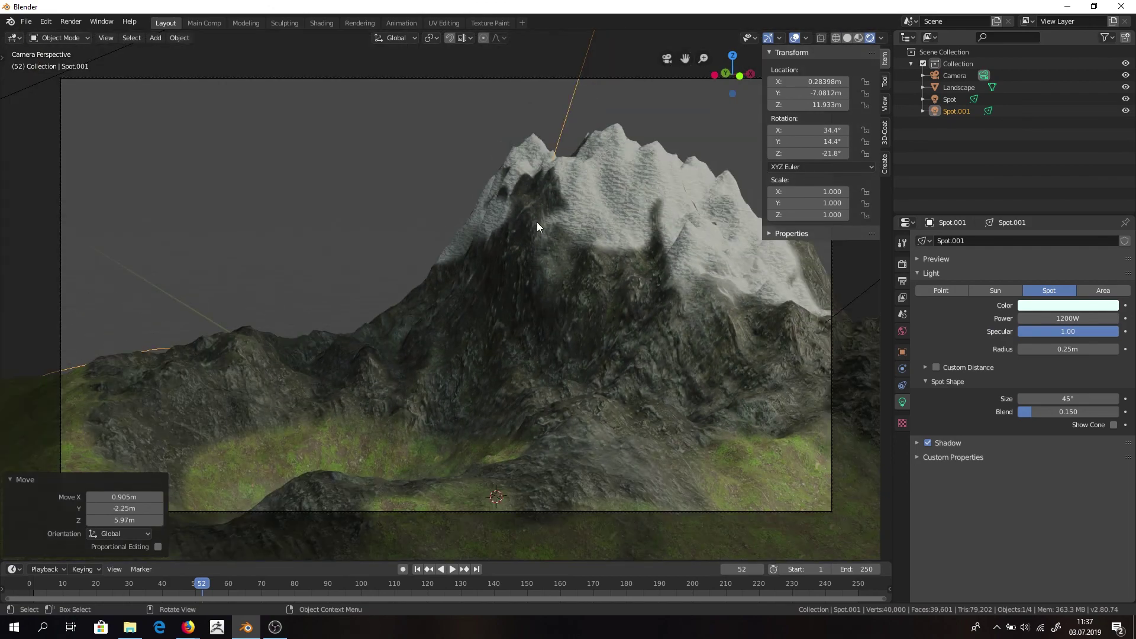
scroll(537, 222, down, 3)
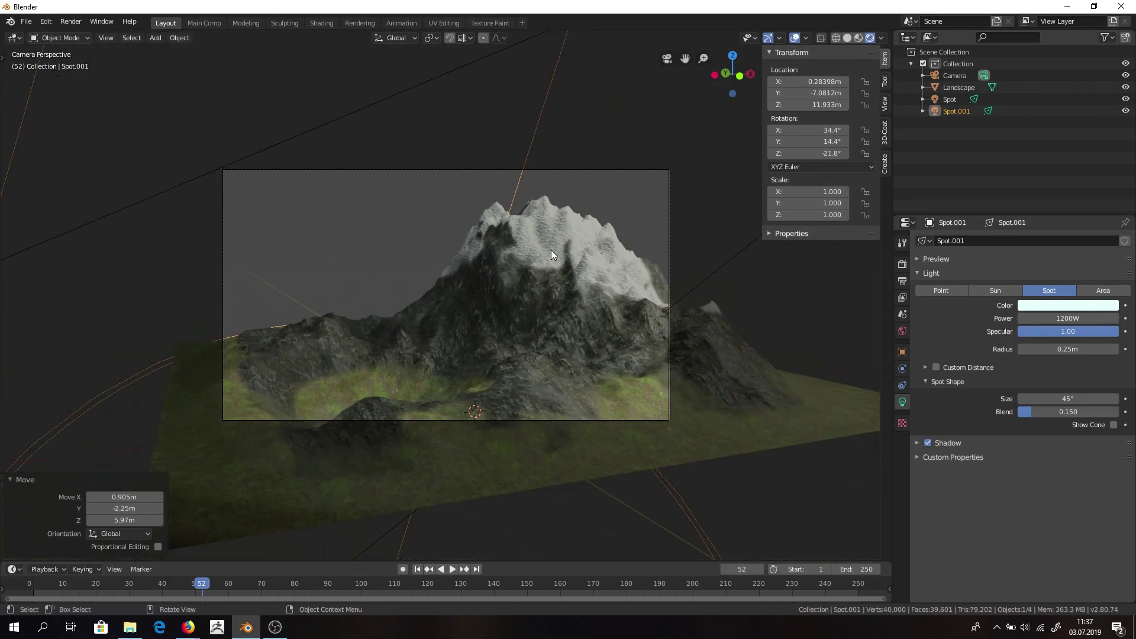